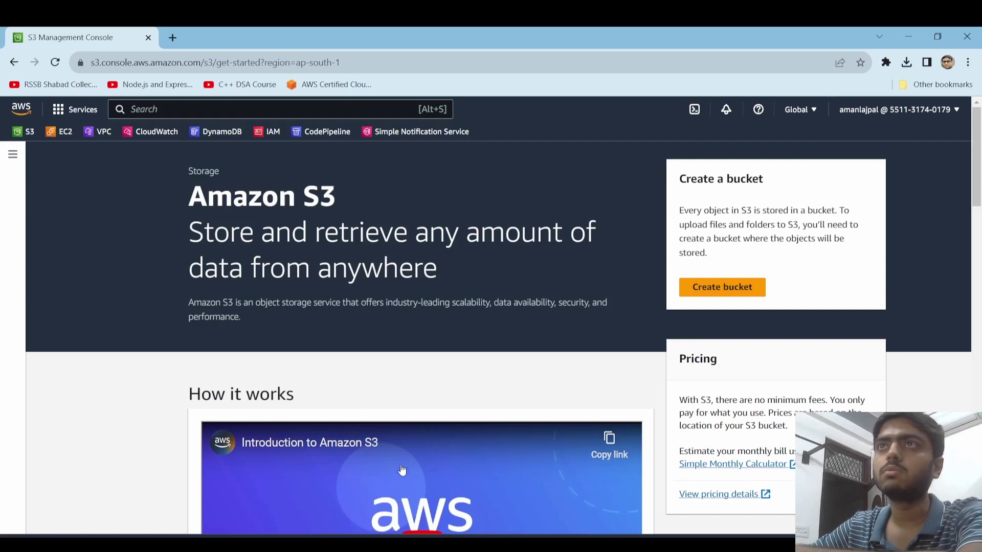
Search the AWS console for s3.
click(191, 111)
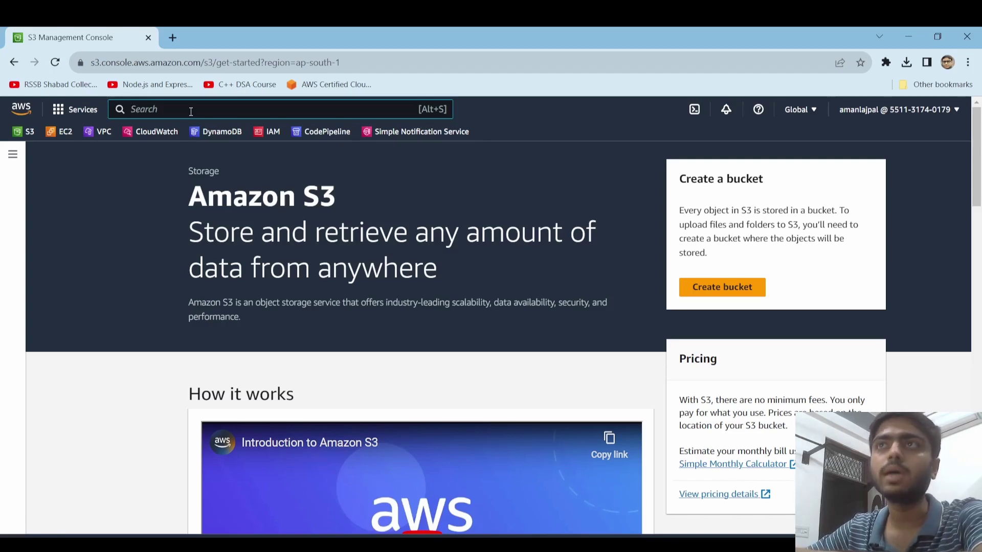
text(s3)
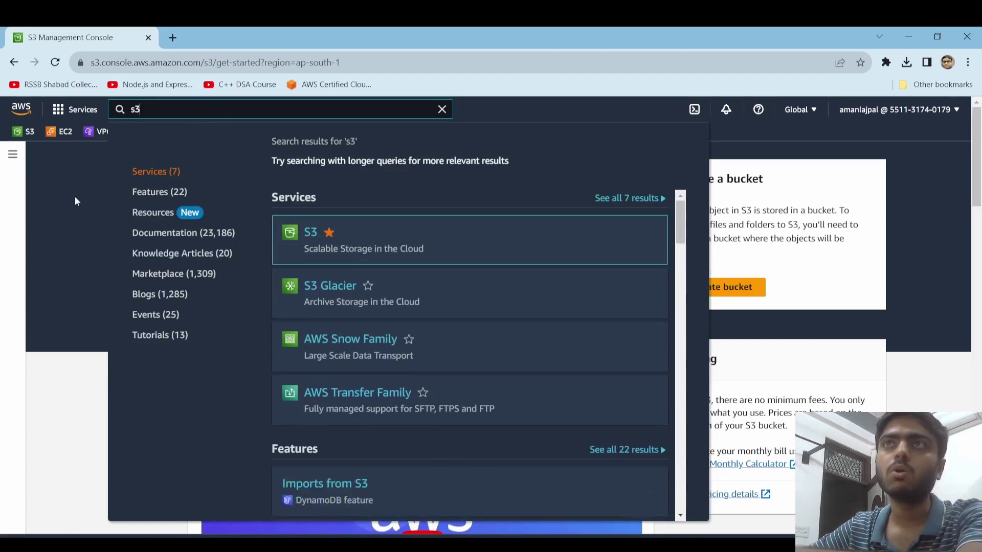
click(72, 198)
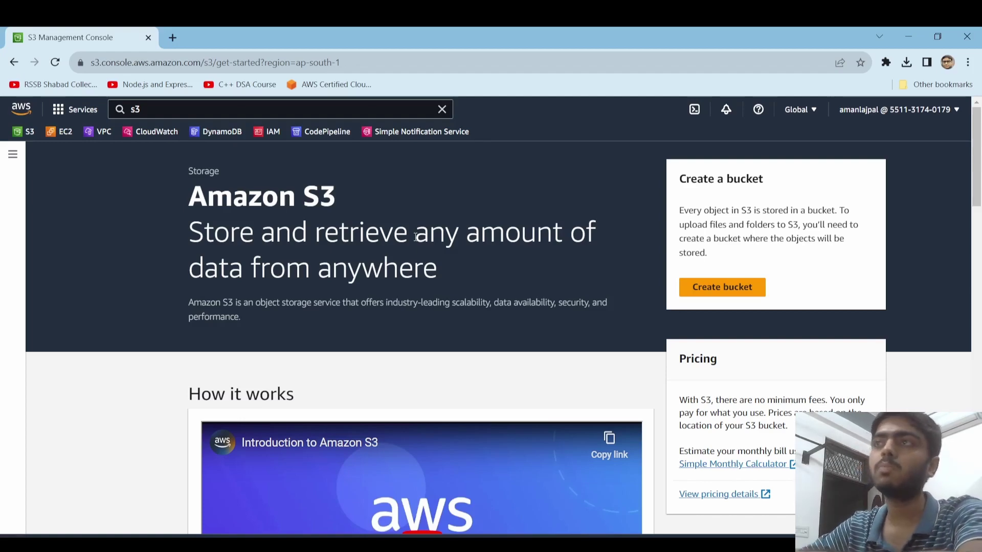
Start creating a new S3 bucket and go to its bucket name field.
click(752, 292)
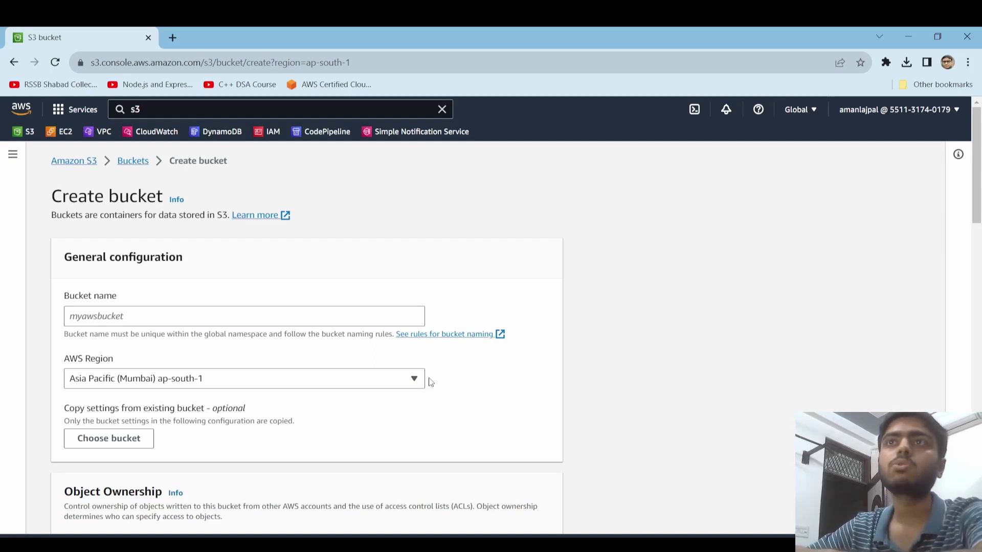
click(294, 311)
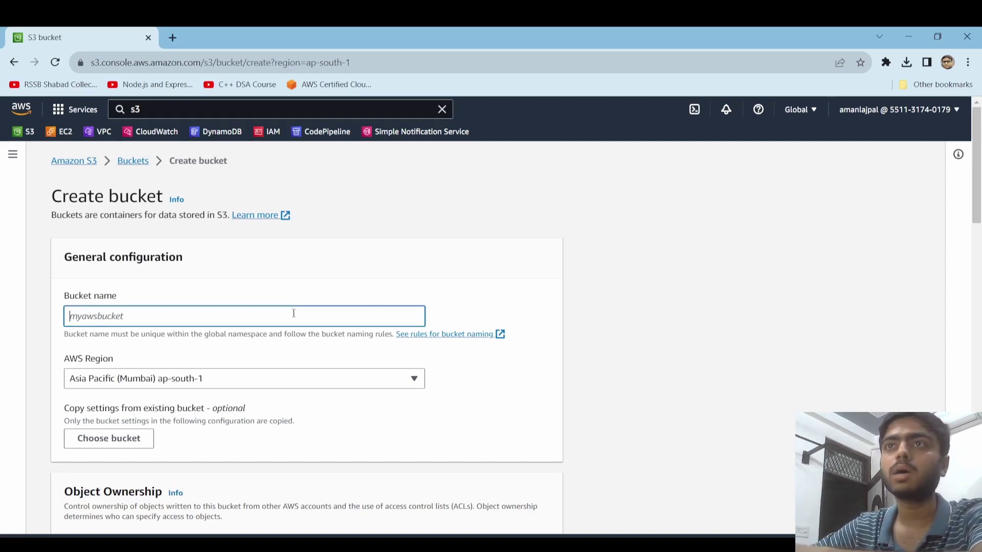
click(474, 305)
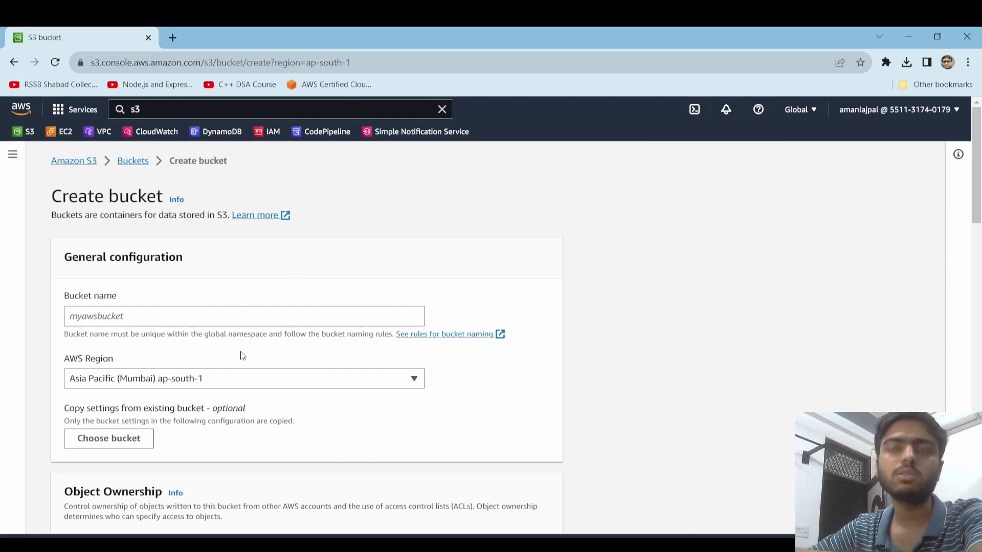
click(106, 314)
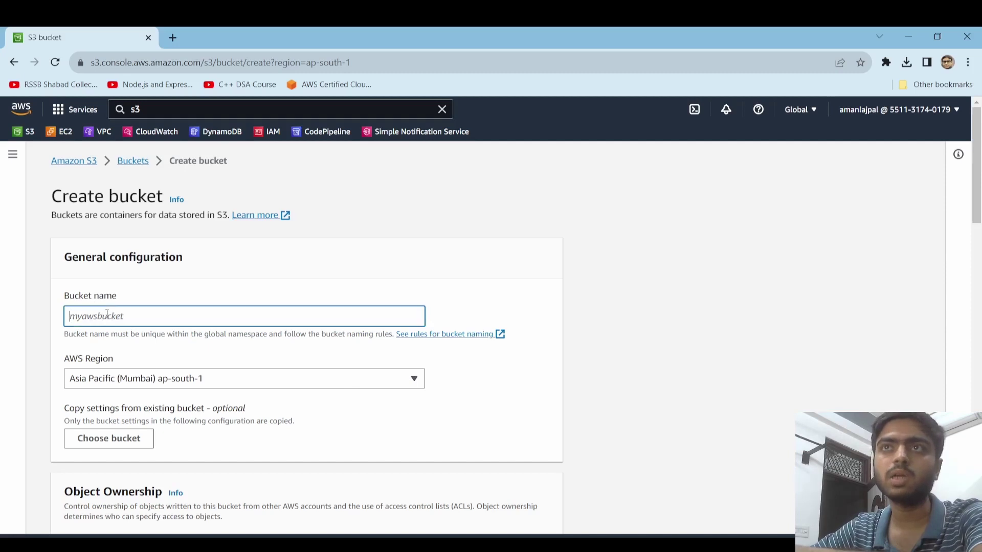
click(120, 379)
click(134, 379)
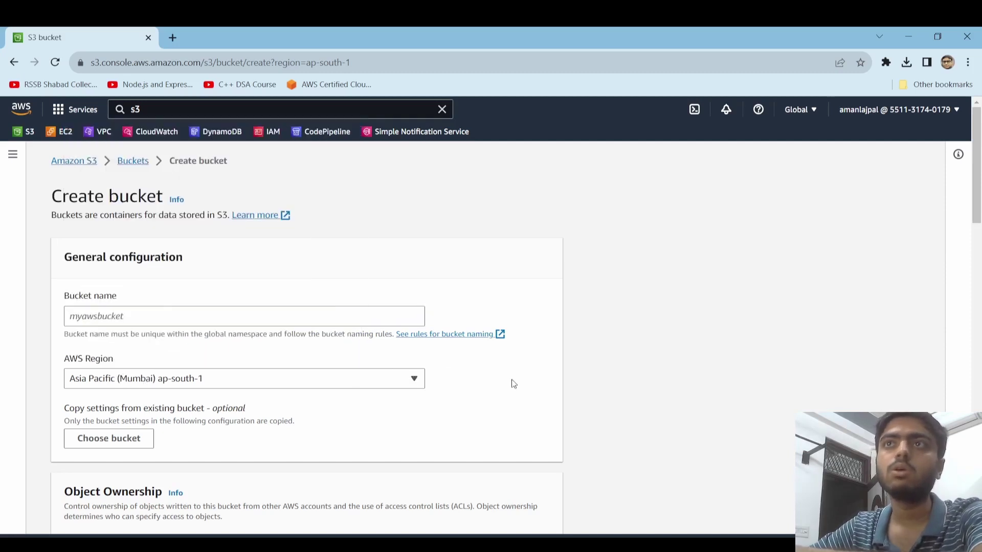
click(305, 319)
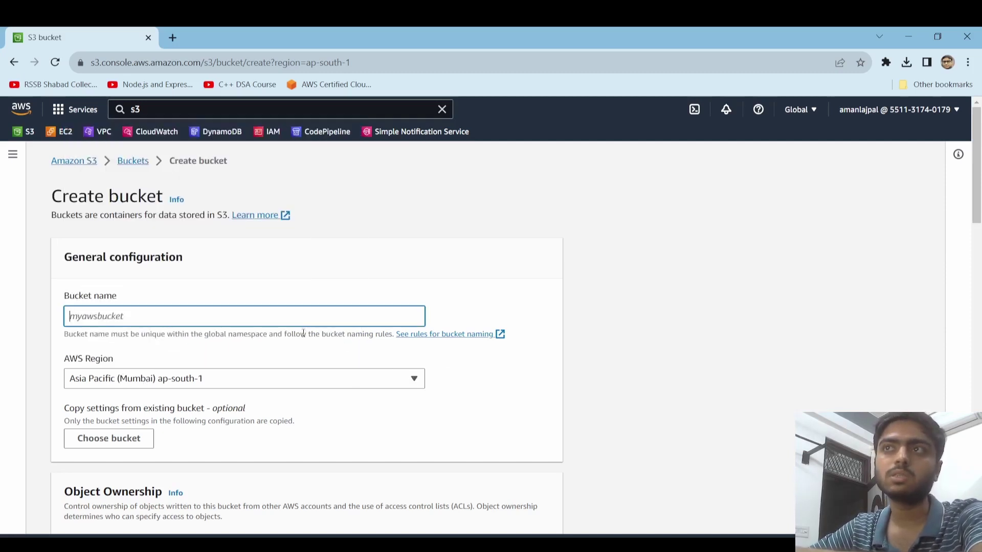
Open the S3 documentation on bucket naming rules and read through the listed rules.
double_click(313, 334)
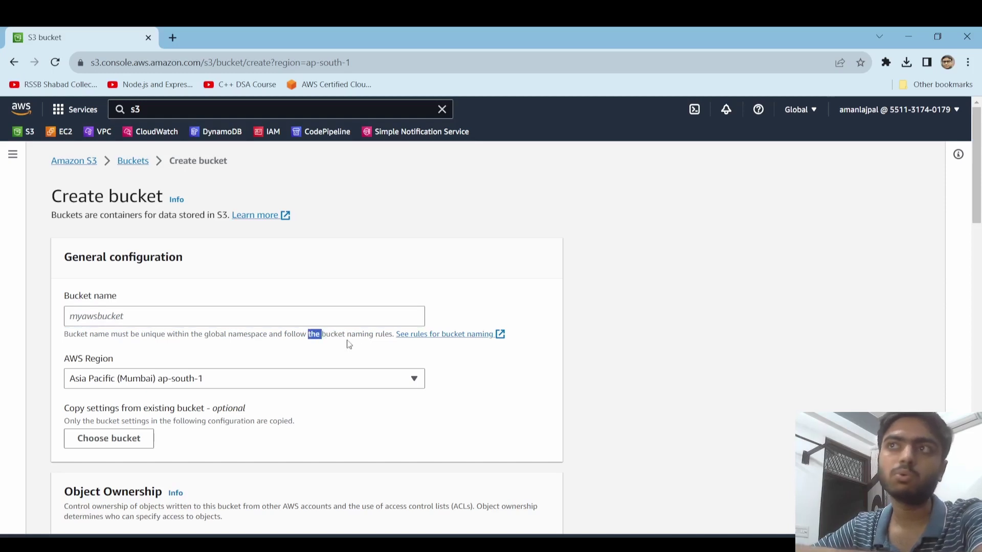
middle_click(399, 338)
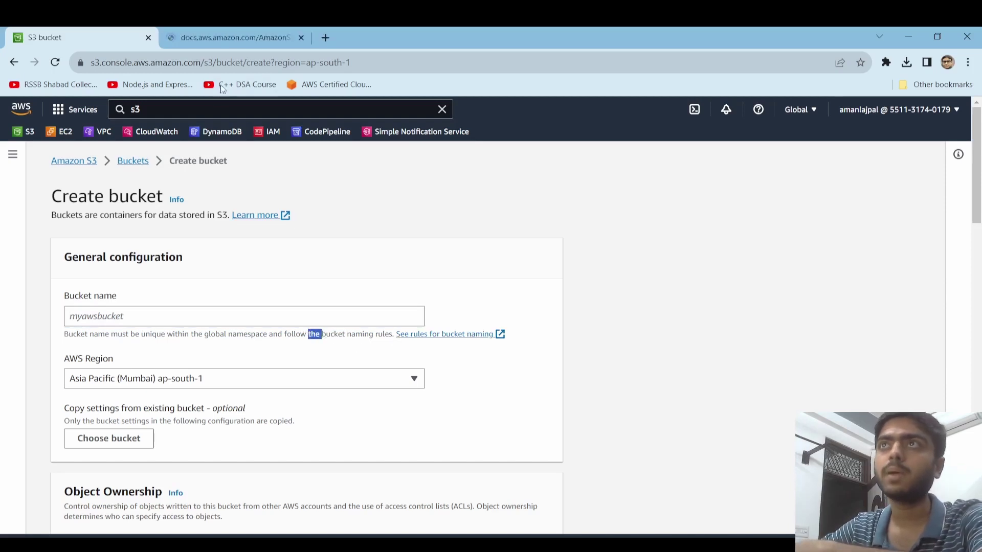
click(234, 39)
click(115, 32)
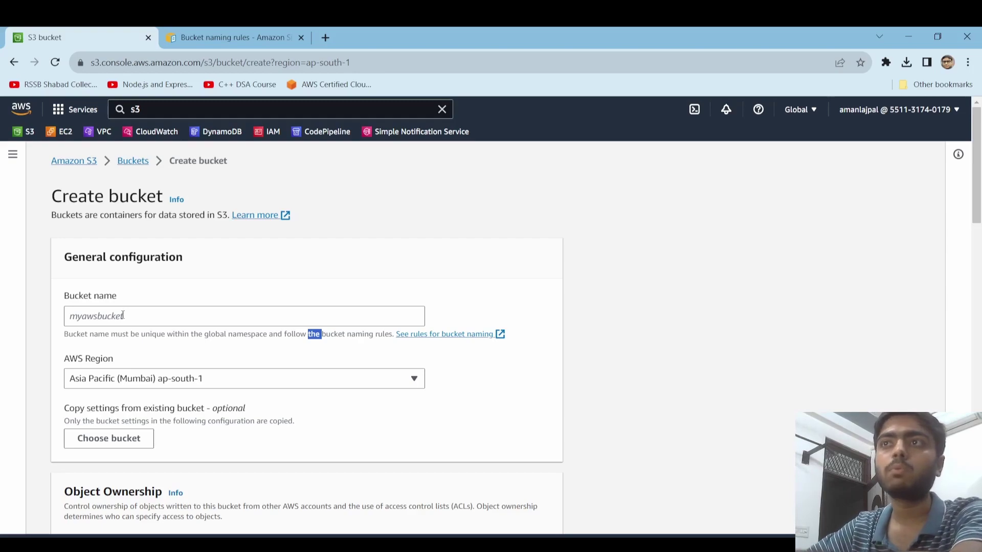
click(128, 317)
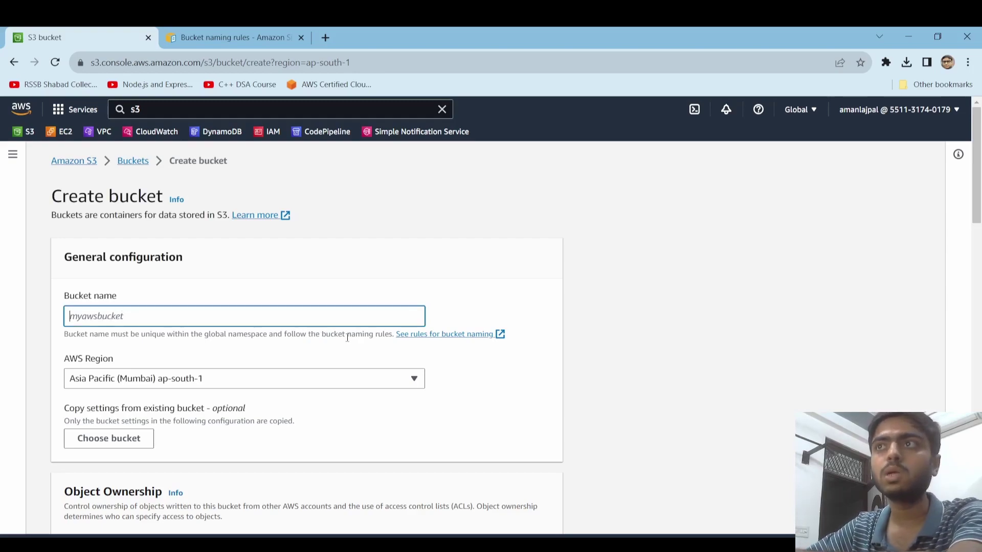
click(404, 334)
scroll(464, 400, down, 4)
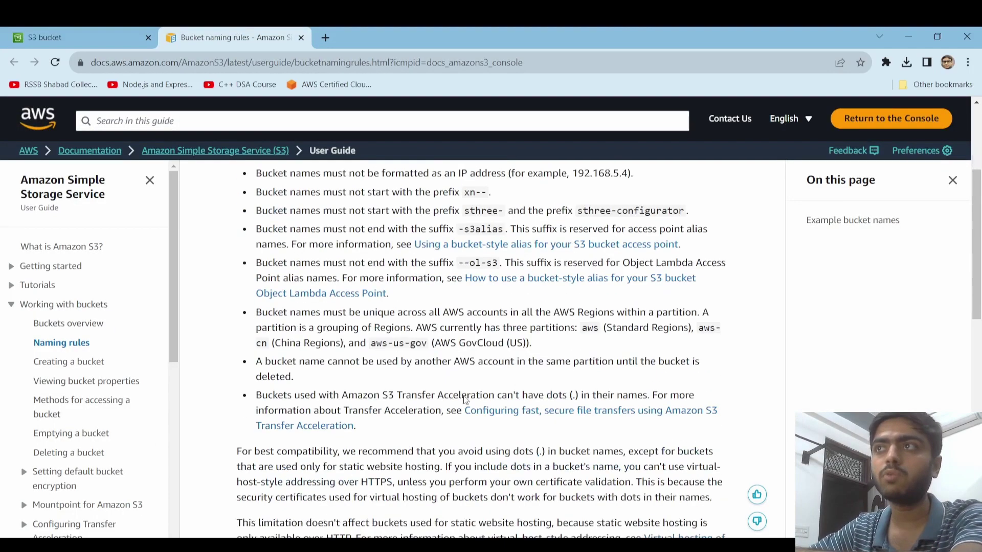
scroll(362, 425, up, 4)
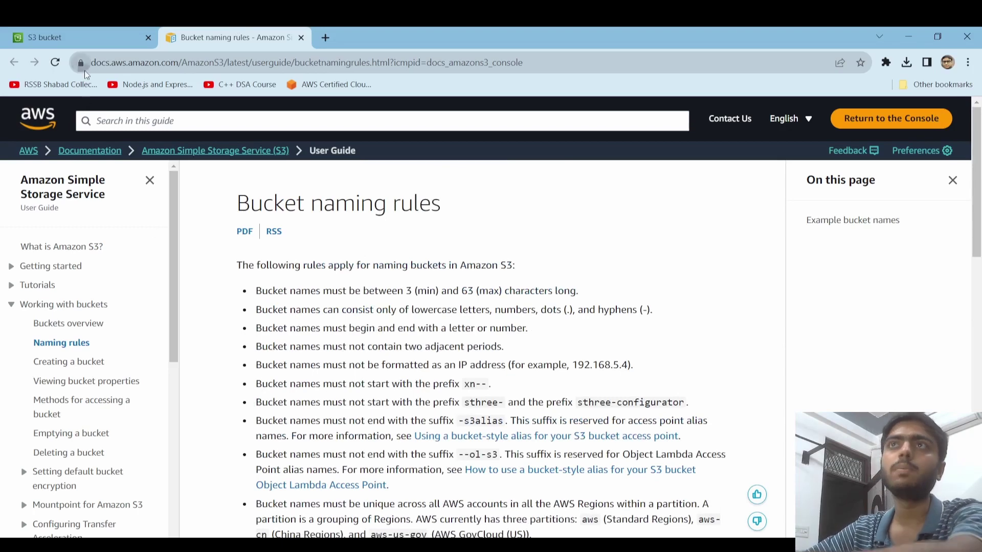
Return to the bucket creation form and enter the account owner's name in lowercase as the bucket name.
click(96, 34)
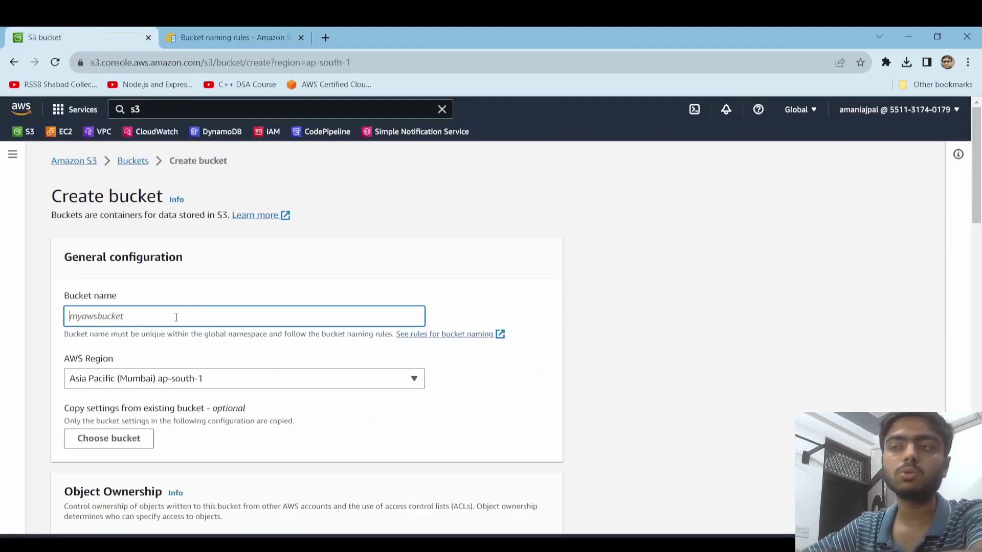
text(amanljpal)
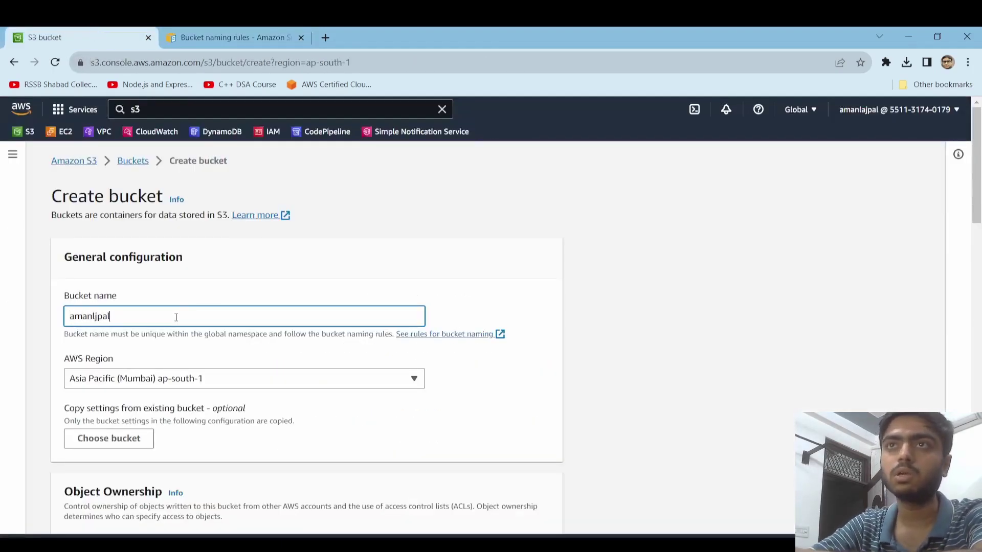
key(BackSpace)
key(BackSpace)
key(BackSpace)
key(BackSpace)
text(ajpal)
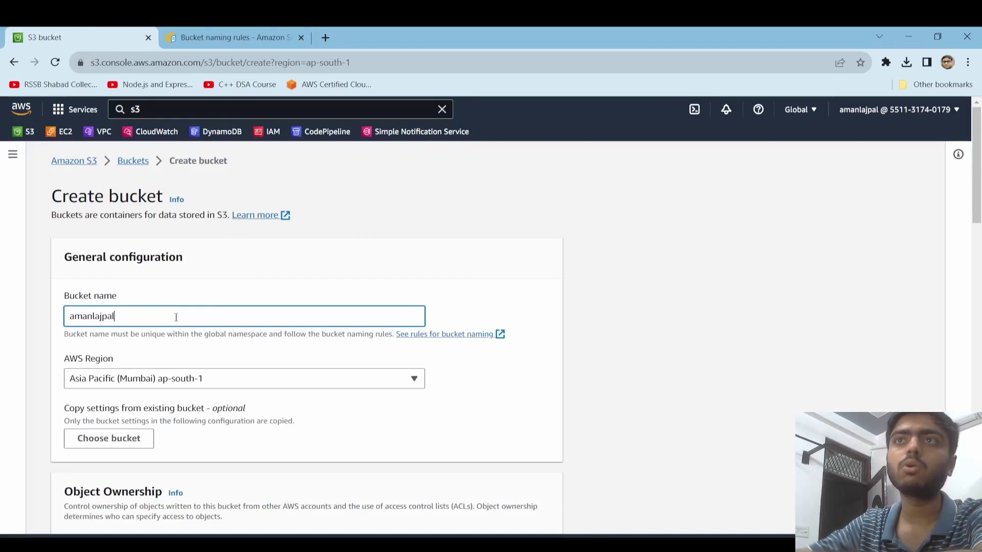
click(277, 256)
Look through the available AWS Regions and choose Asia Pacific (Mumbai) ap-south-1 for the bucket.
scroll(276, 256, down, 2)
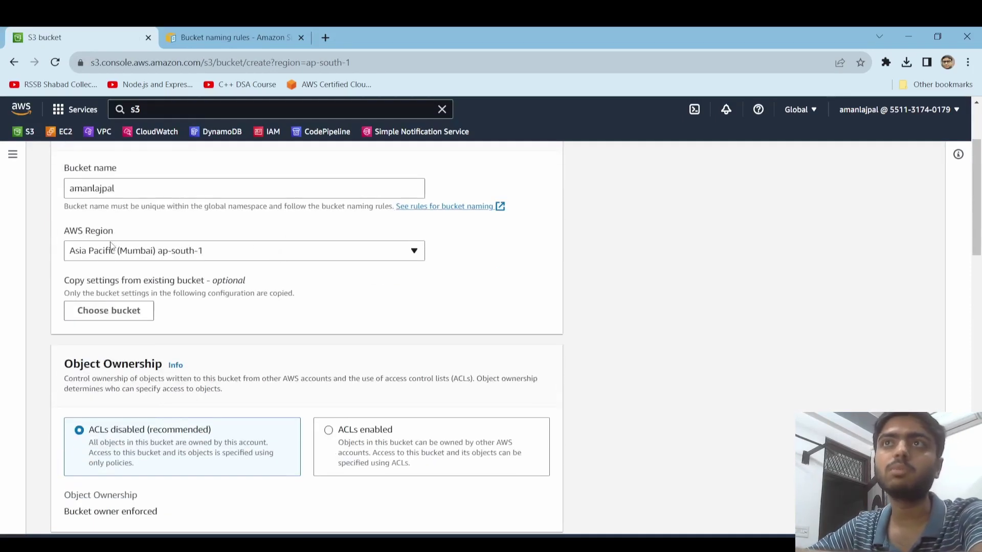
drag(114, 231, 64, 232)
click(536, 313)
scroll(440, 368, up, 3)
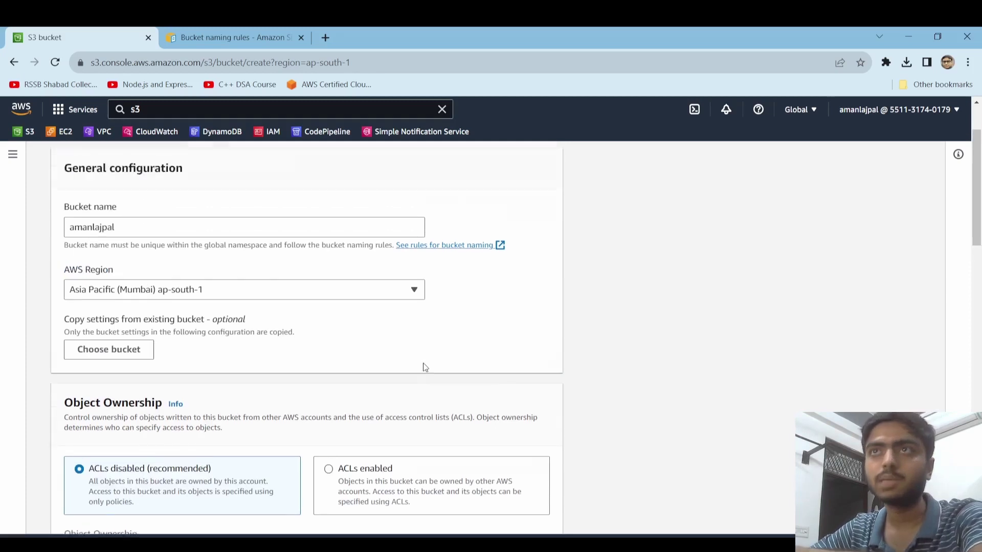
click(170, 378)
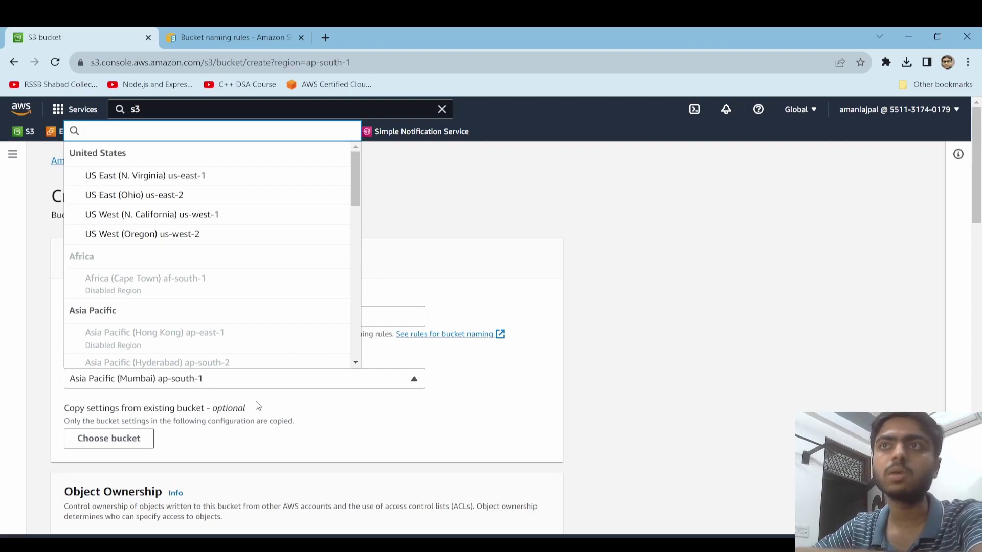
scroll(263, 352, down, 4)
scroll(256, 340, up, 4)
scroll(253, 348, down, 1)
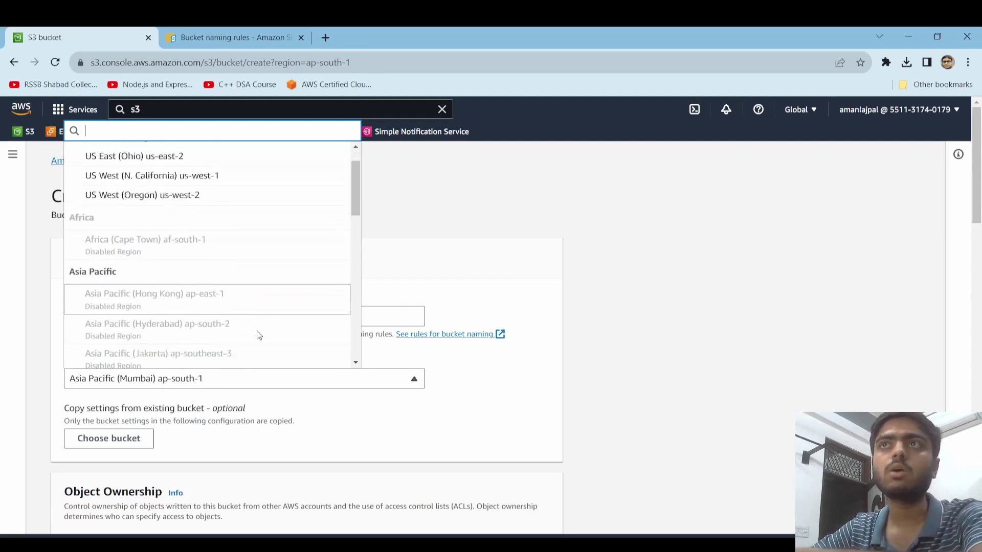
scroll(241, 324, down, 8)
scroll(237, 320, up, 4)
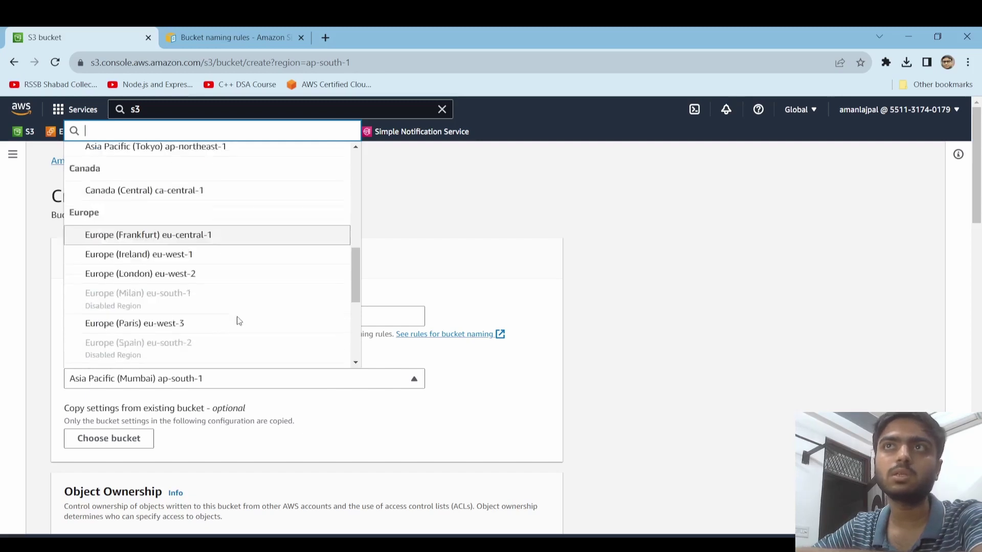
scroll(237, 321, up, 8)
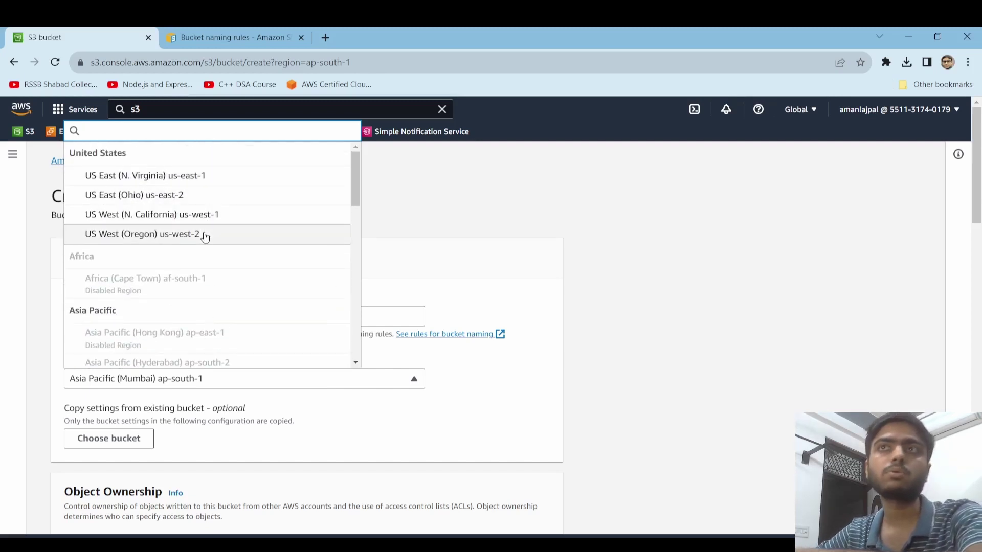
scroll(278, 301, down, 5)
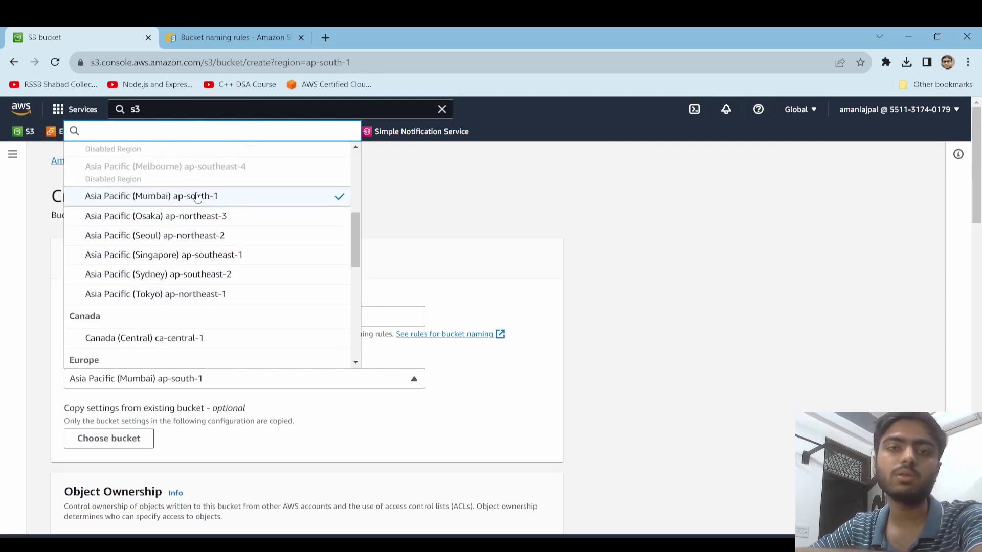
click(214, 197)
Review the new bucket's Object Ownership, Block Public Access and Bucket Versioning settings.
scroll(544, 421, down, 1)
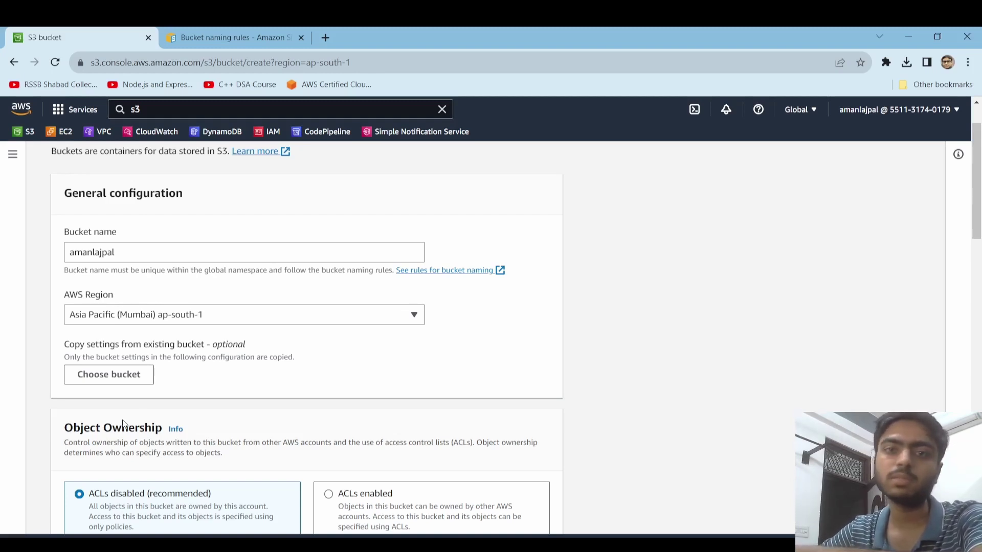
scroll(223, 435, down, 4)
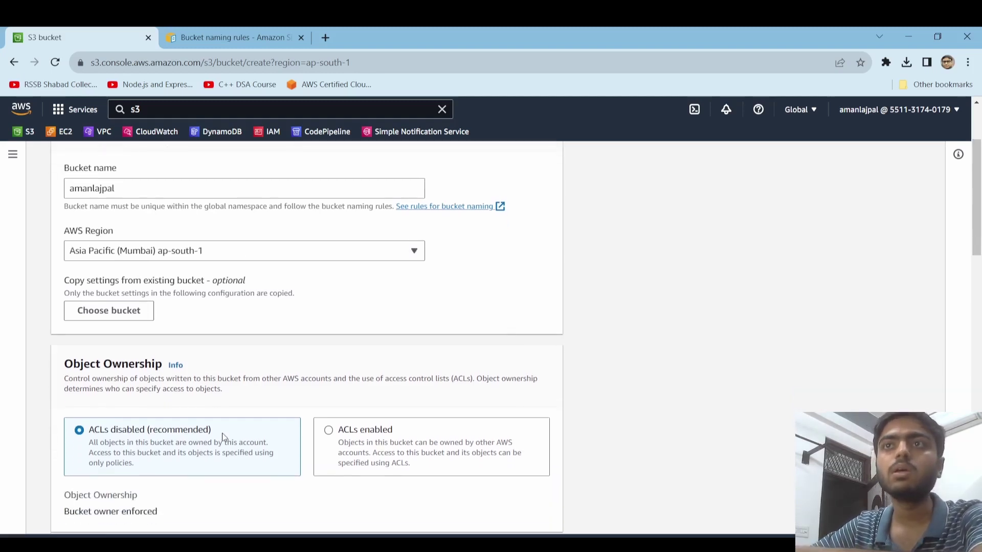
scroll(242, 415, up, 1)
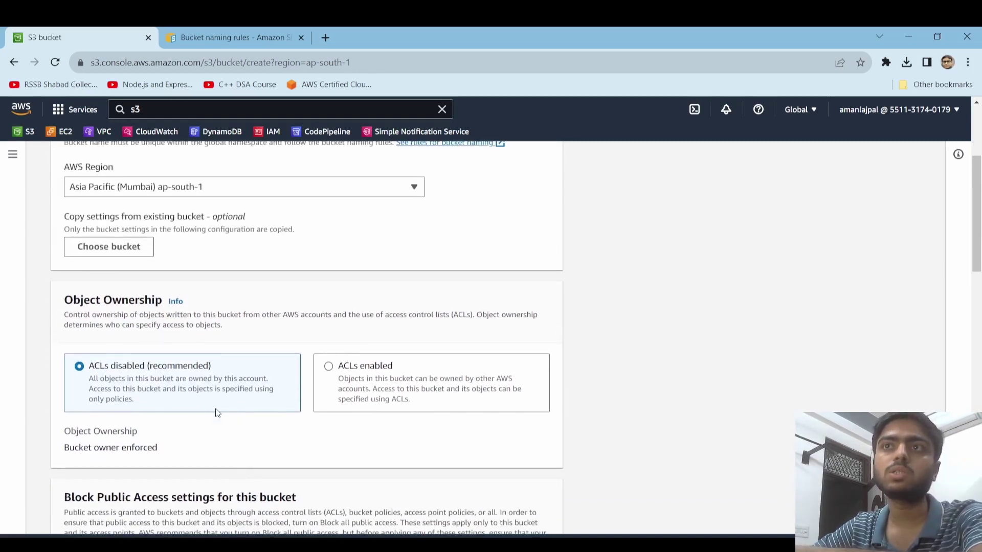
scroll(180, 450, down, 1)
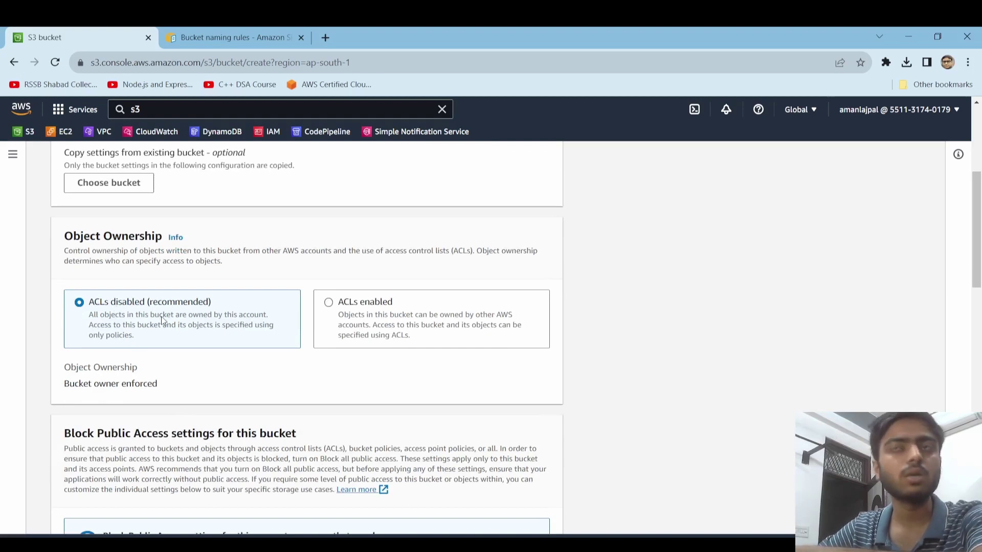
scroll(163, 320, down, 2)
scroll(252, 439, down, 1)
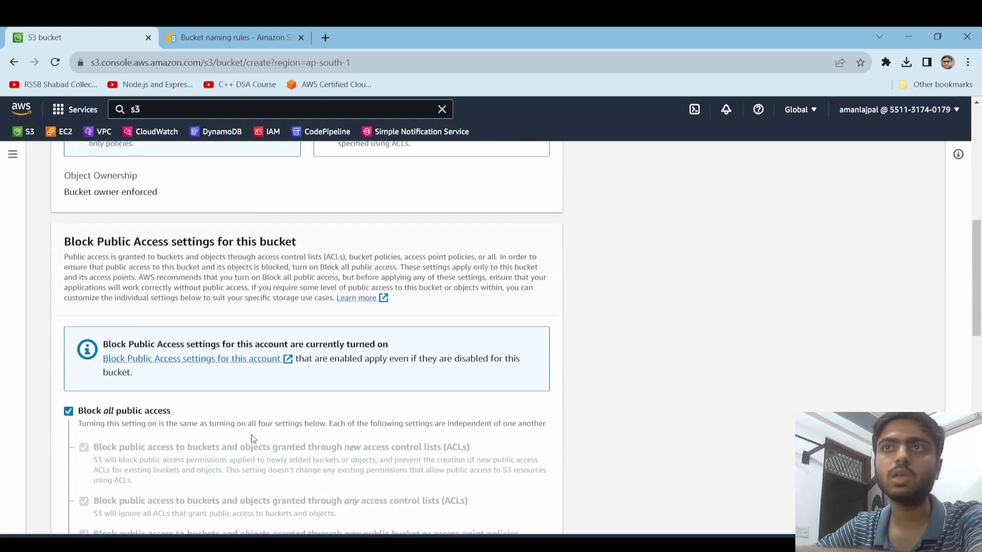
scroll(173, 439, down, 1)
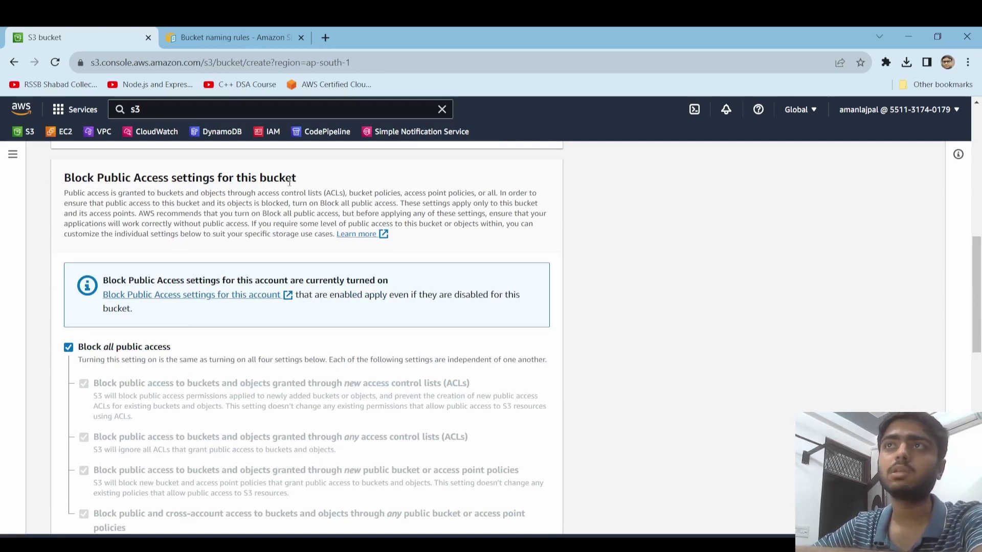
scroll(248, 309, down, 1)
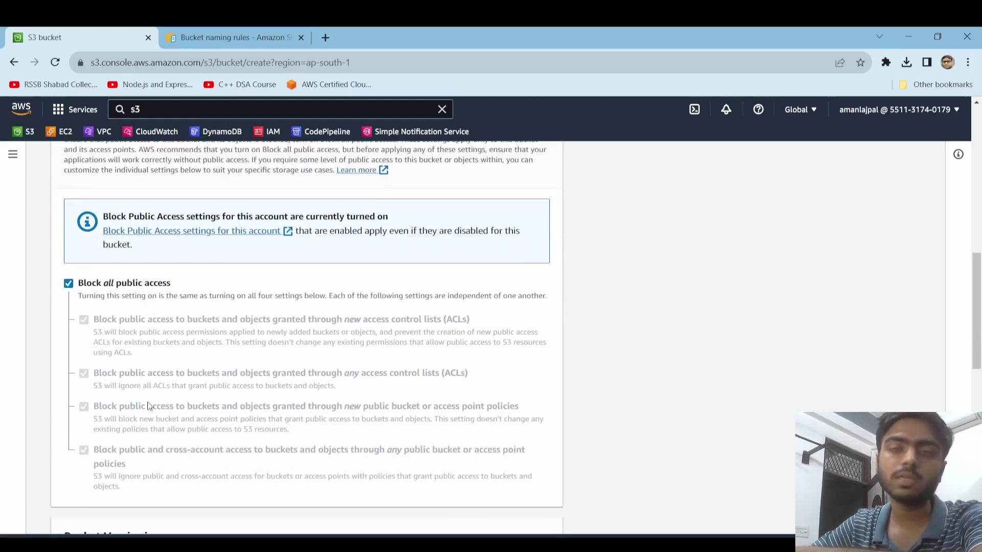
scroll(207, 474, up, 1)
scroll(207, 474, down, 6)
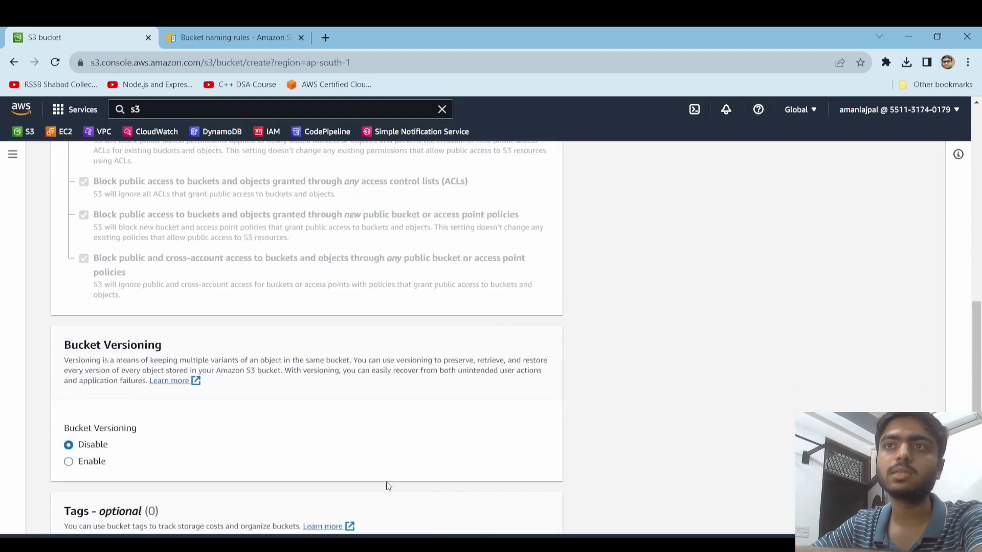
Create the bucket with the default tag, encryption and advanced settings.
scroll(380, 502, down, 3)
scroll(462, 487, down, 6)
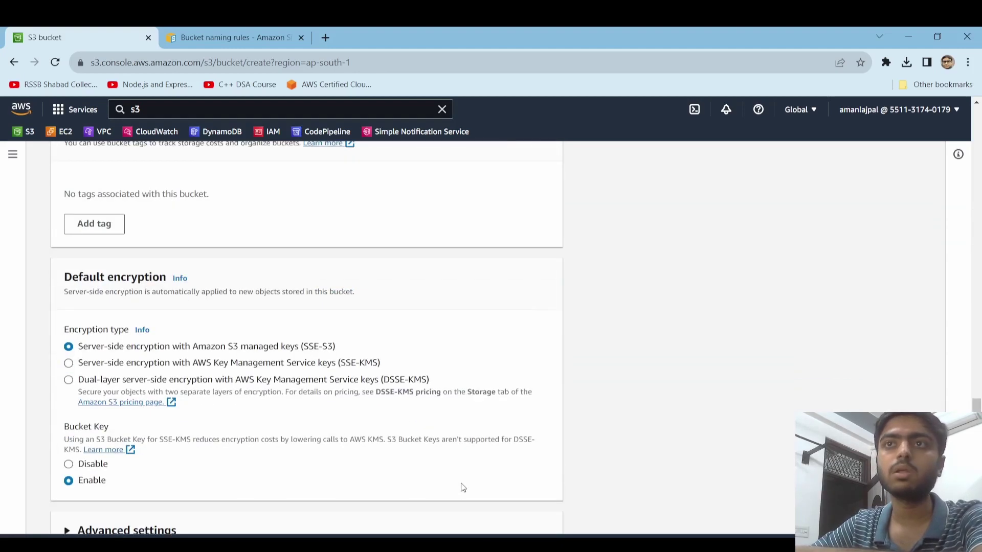
click(521, 509)
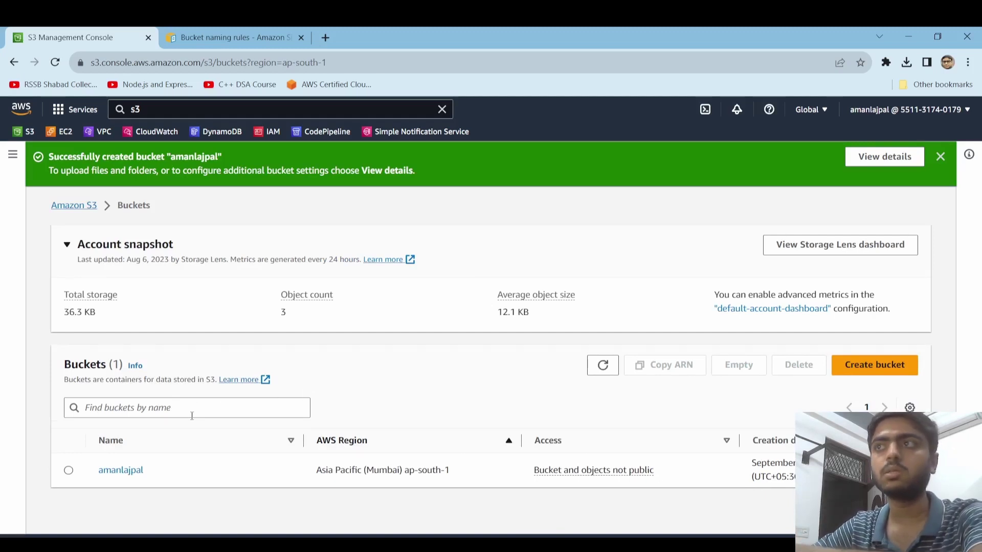
Dismiss the bucket creation notice and review the new bucket's region, access and creation date in the bucket list.
click(941, 155)
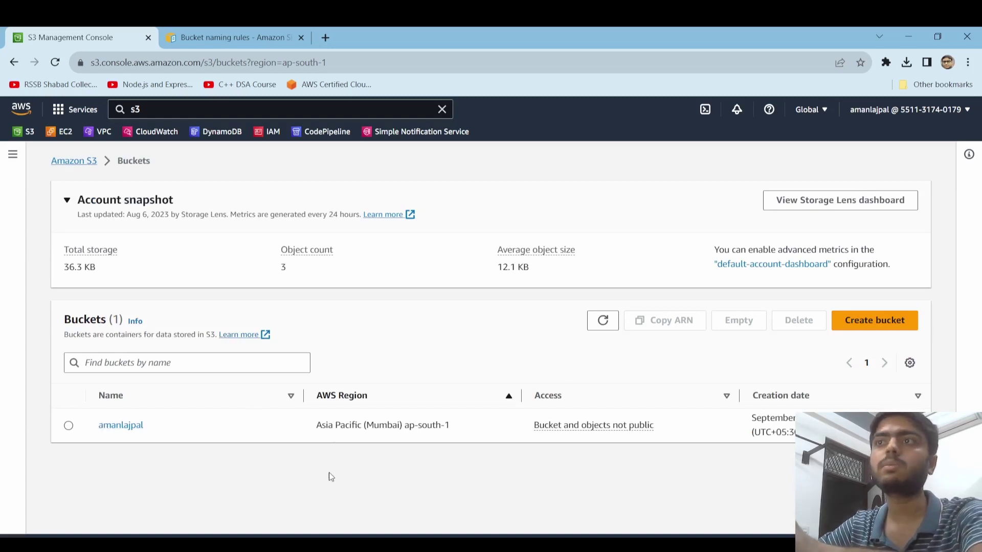
drag(314, 433, 499, 432)
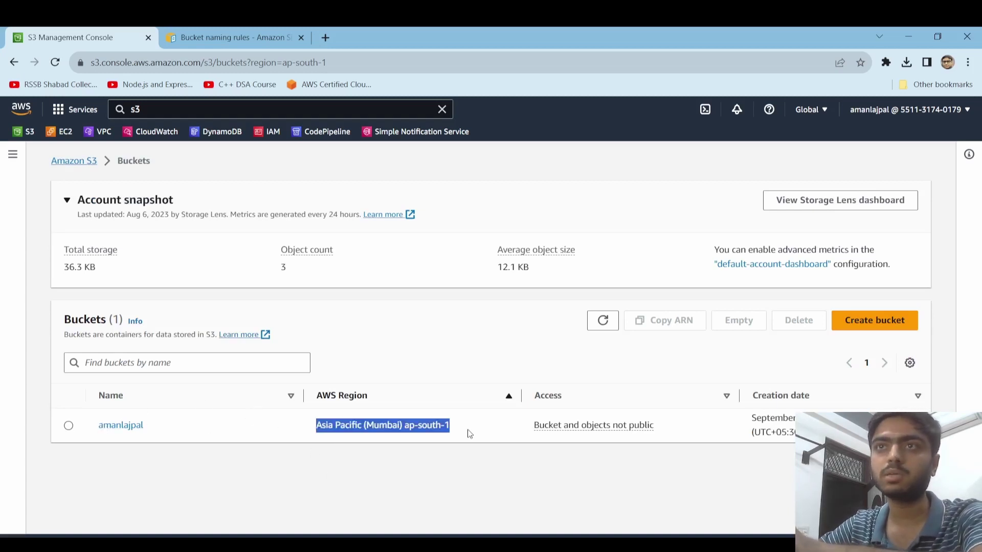
drag(296, 441, 548, 439)
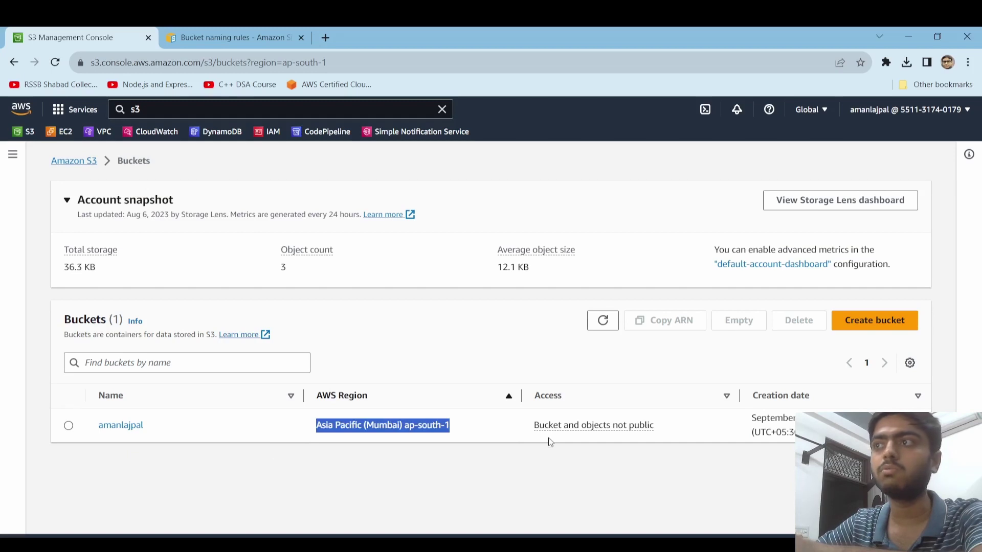
click(550, 440)
drag(751, 424, 859, 434)
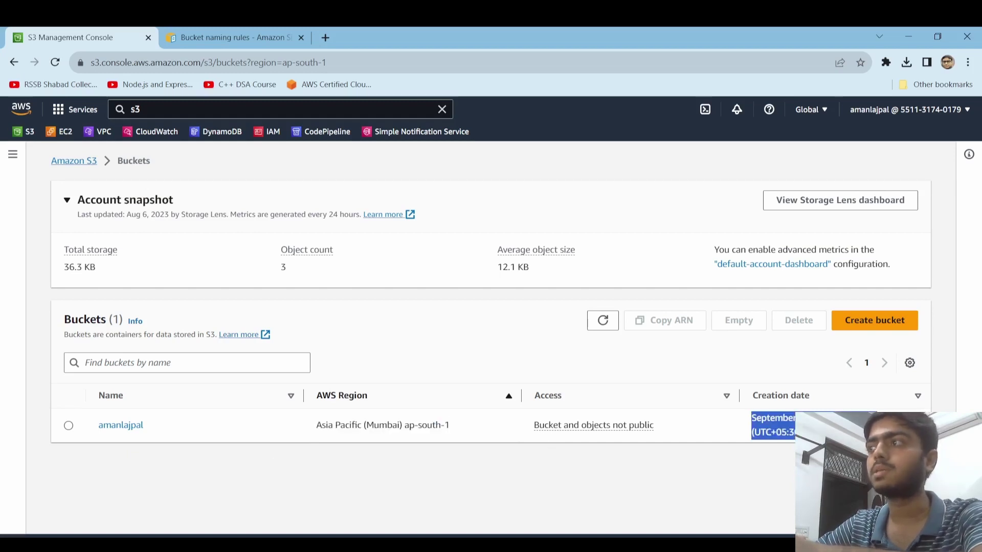
click(823, 465)
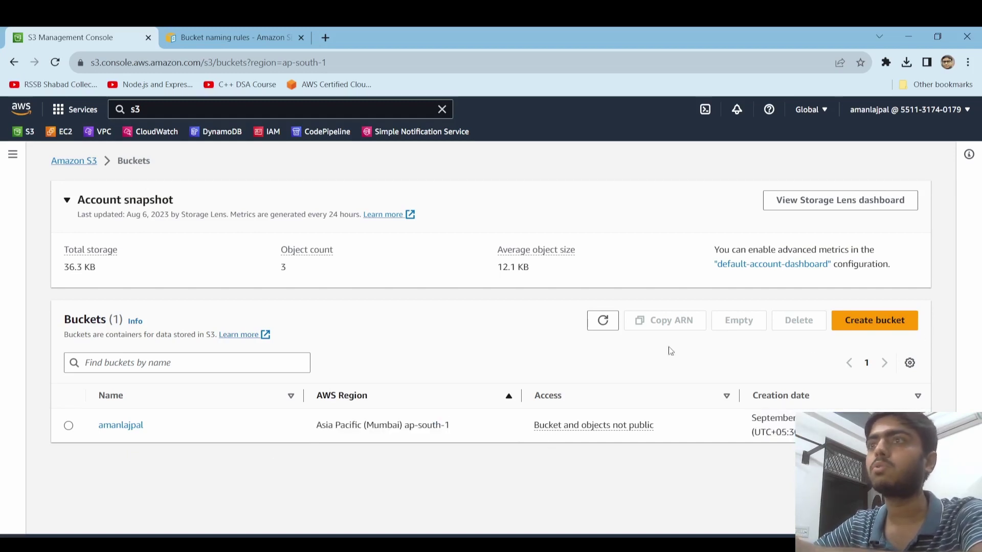
Open the new bucket and add the image file S3BucketImage.png to its upload list.
click(134, 424)
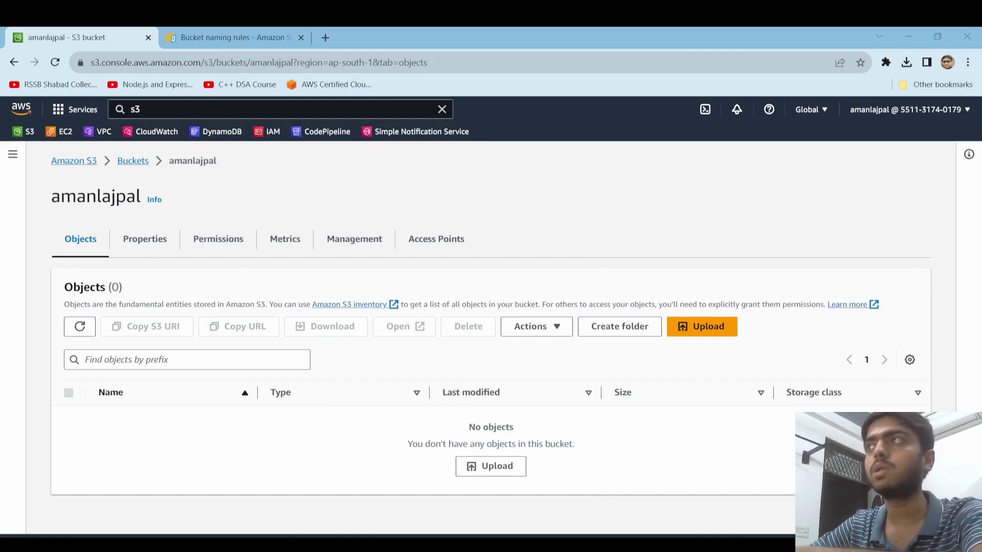
drag(491, 378, 407, 434)
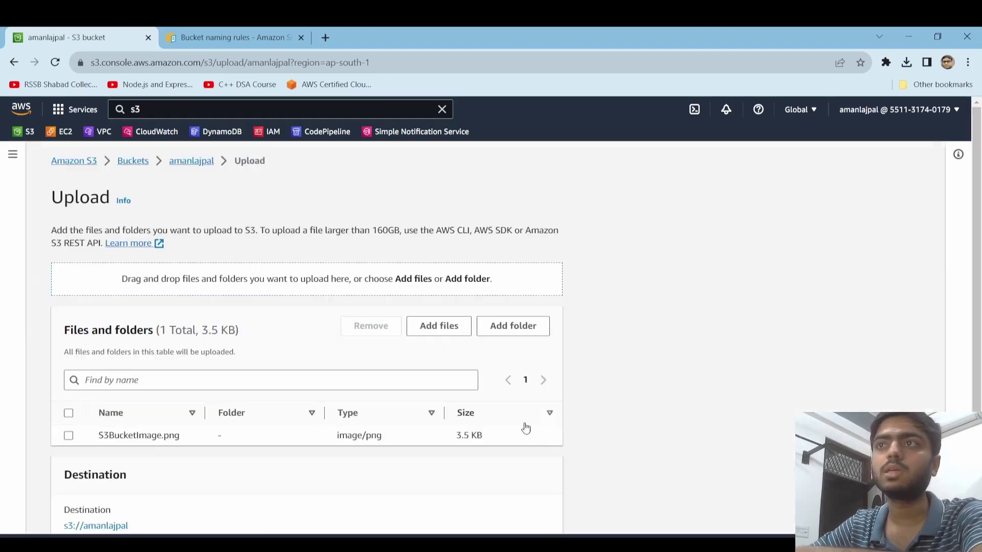
scroll(590, 341, down, 2)
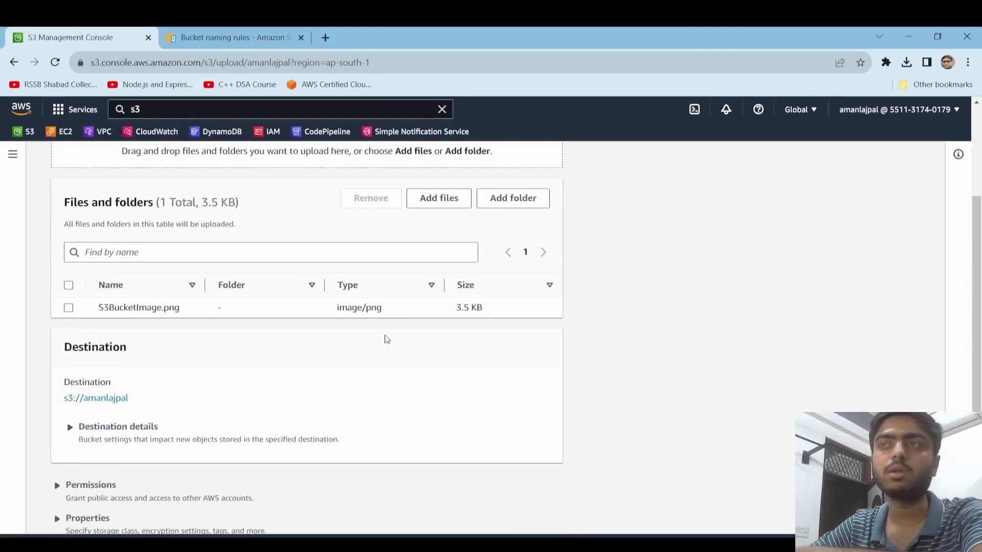
scroll(358, 341, down, 1)
scroll(348, 332, up, 3)
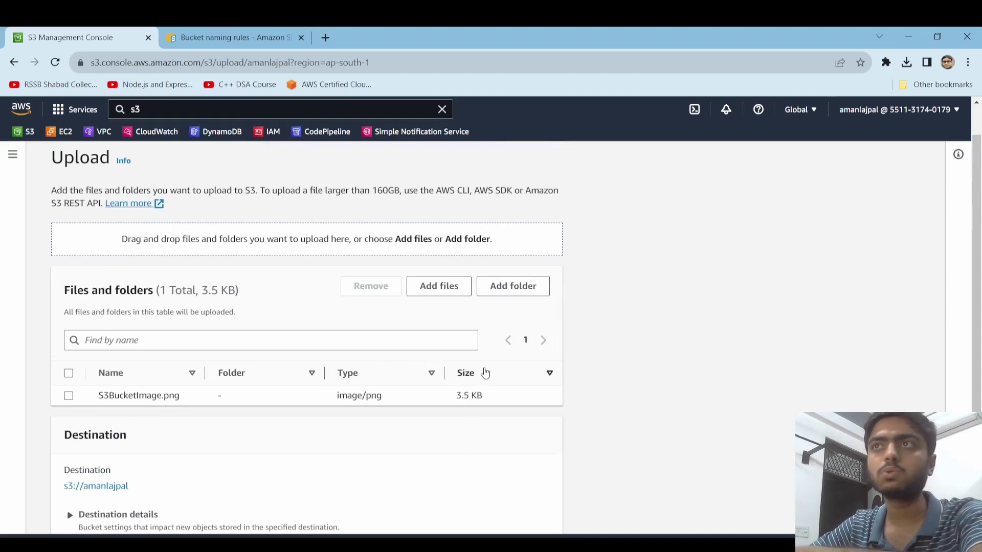
scroll(500, 374, down, 1)
click(441, 225)
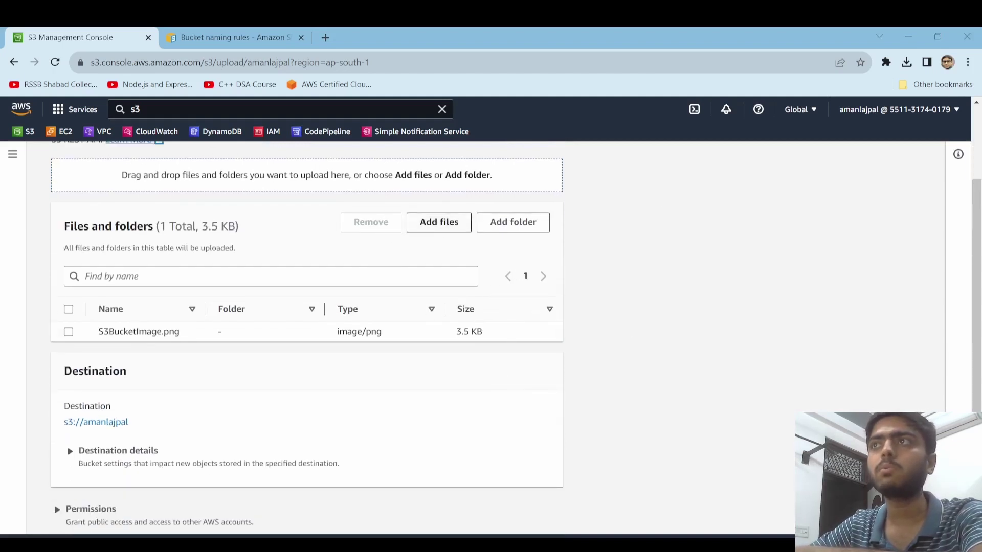
click(524, 279)
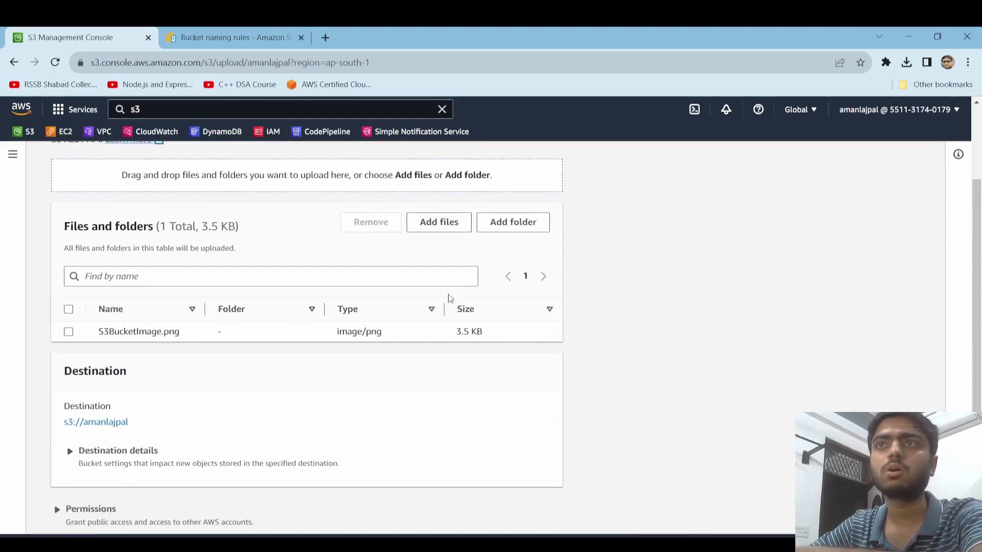
Check the destination, permissions and properties sections and upload S3BucketImage.png with the default options.
scroll(430, 307, down, 1)
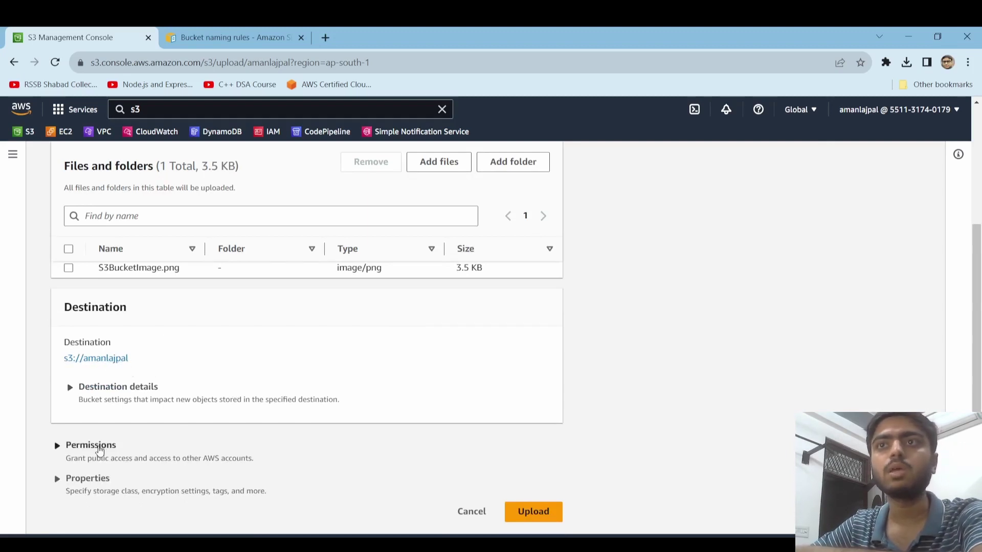
scroll(502, 438, up, 3)
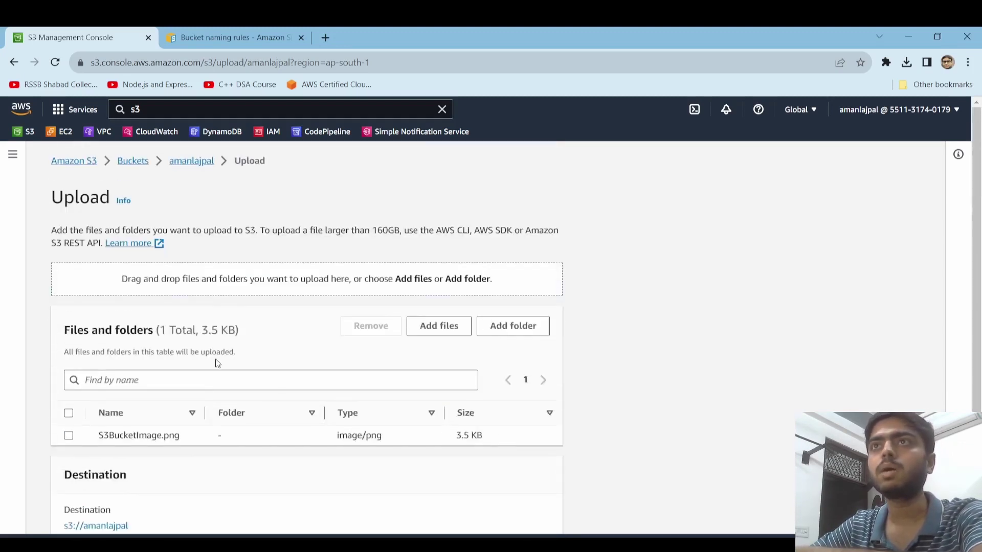
scroll(373, 299, down, 3)
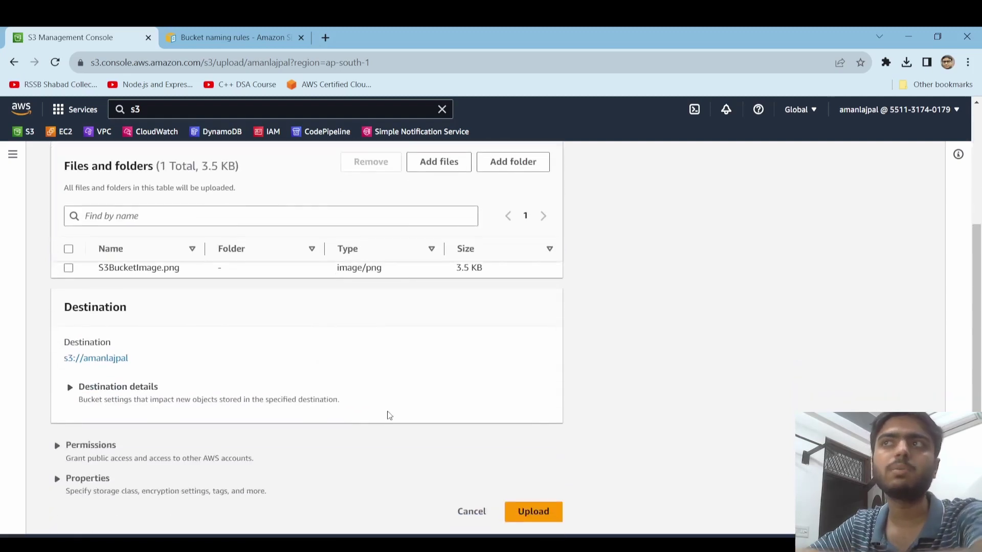
scroll(386, 412, up, 2)
scroll(396, 403, down, 3)
click(534, 512)
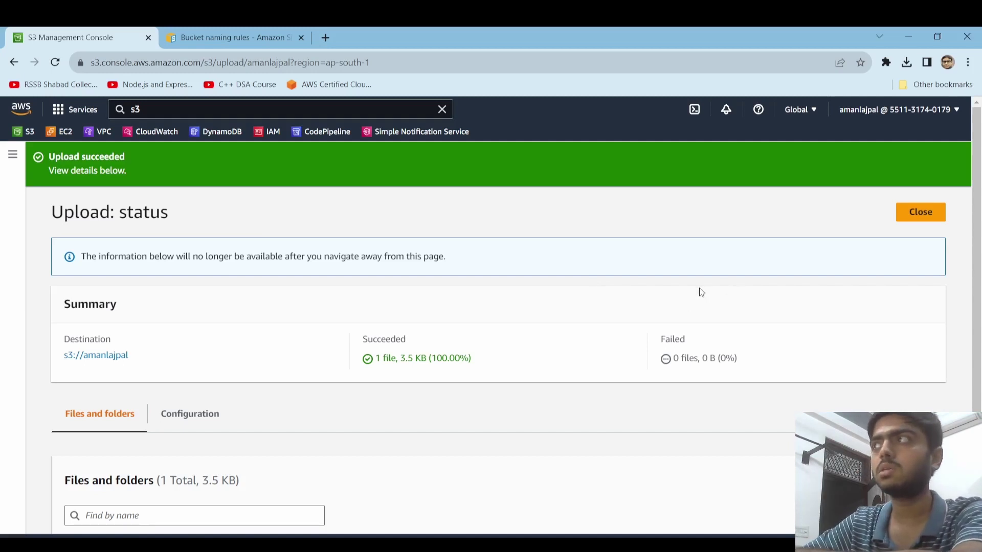
Go to the destination bucket and check the uploaded file's type, last modified date and size.
click(114, 360)
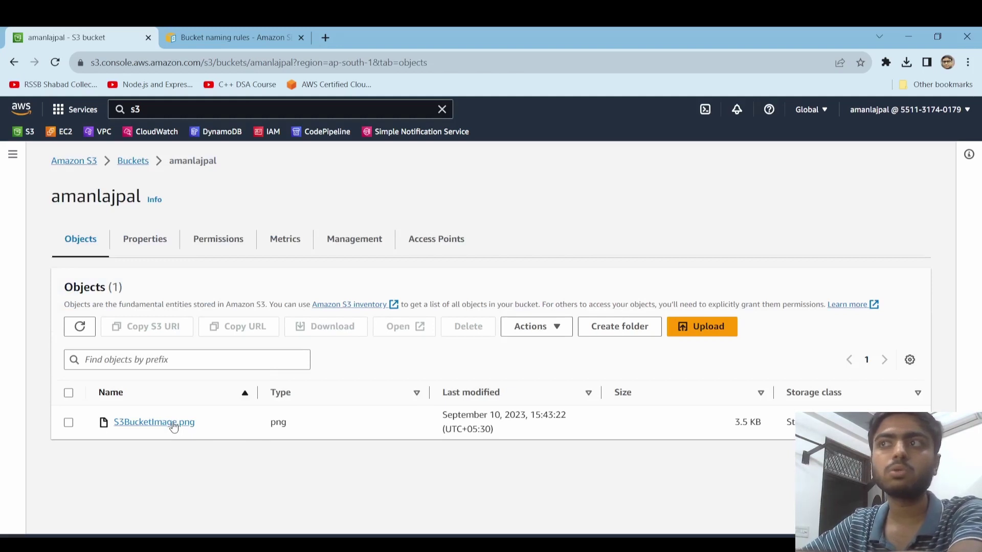
drag(270, 430, 331, 432)
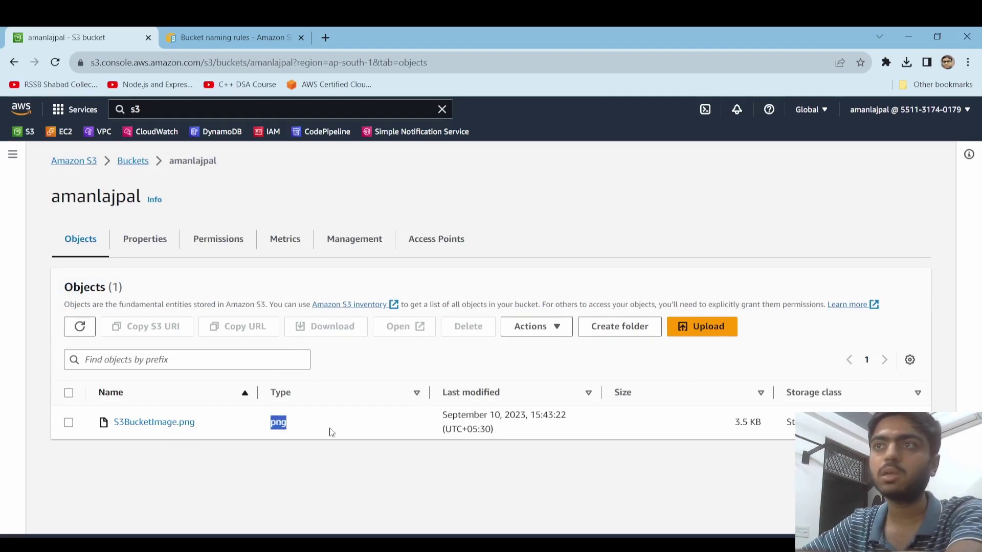
triple_click(487, 430)
triple_click(743, 424)
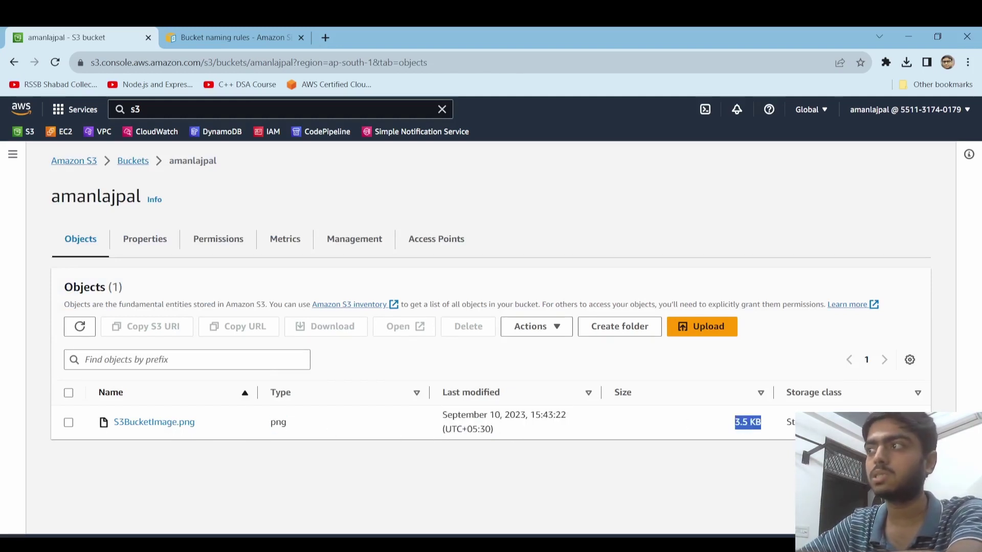
click(543, 432)
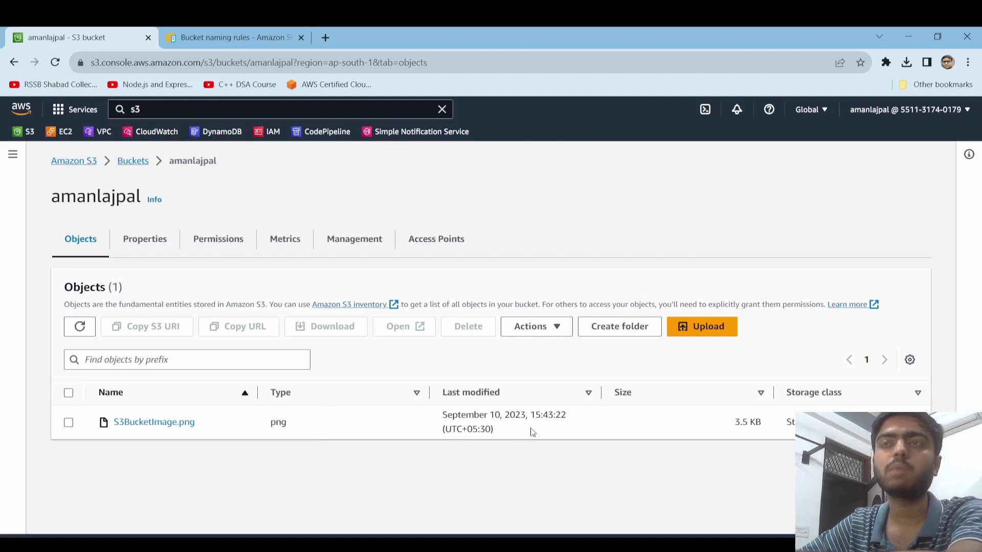
Open the details of S3BucketImage.png and examine the bucket name and service parts of its Object URL.
click(123, 424)
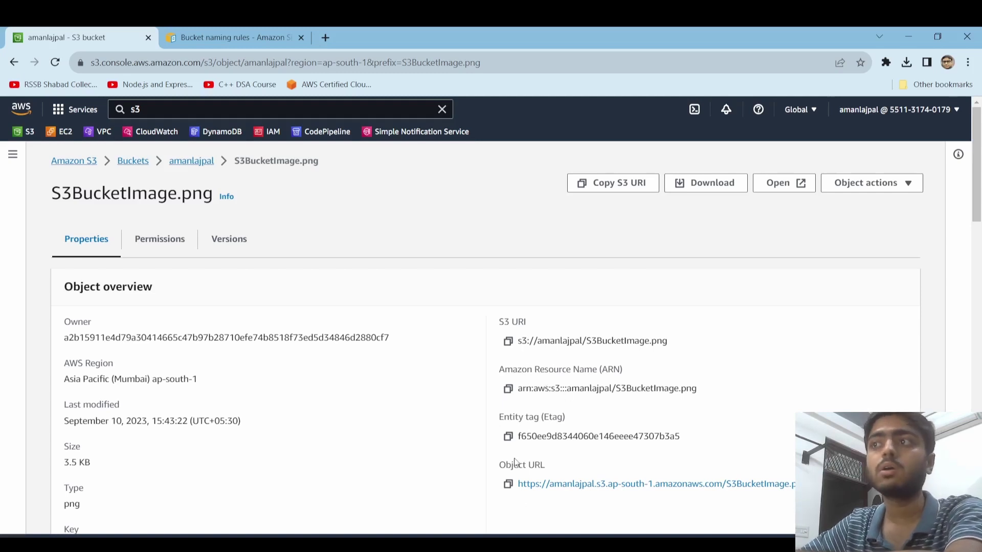
scroll(515, 461, down, 1)
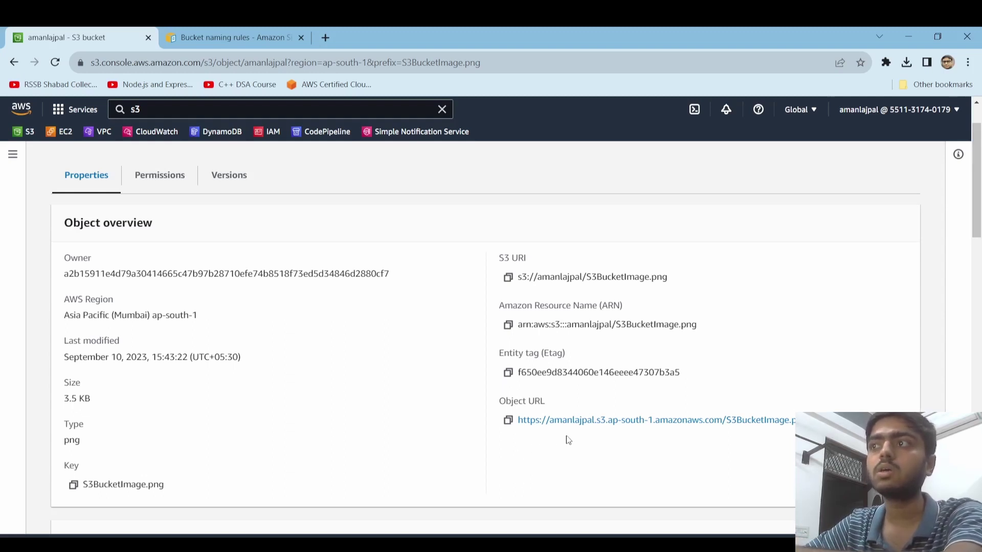
drag(549, 421, 595, 420)
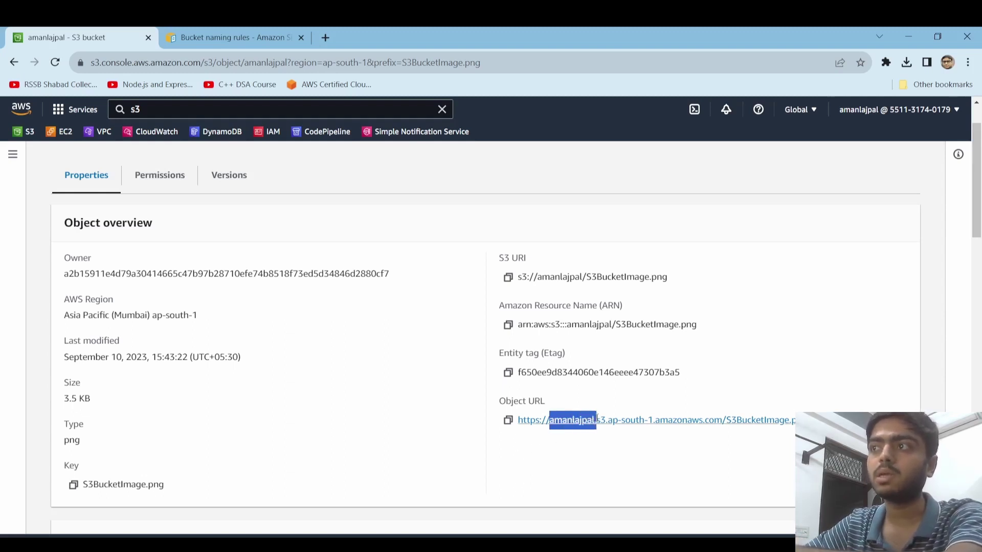
click(594, 446)
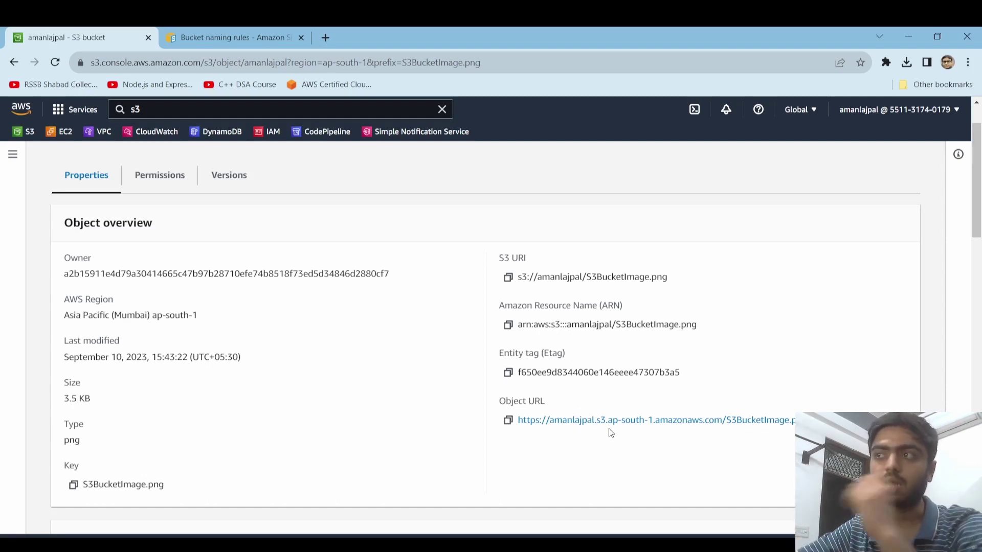
drag(606, 428, 597, 428)
click(608, 450)
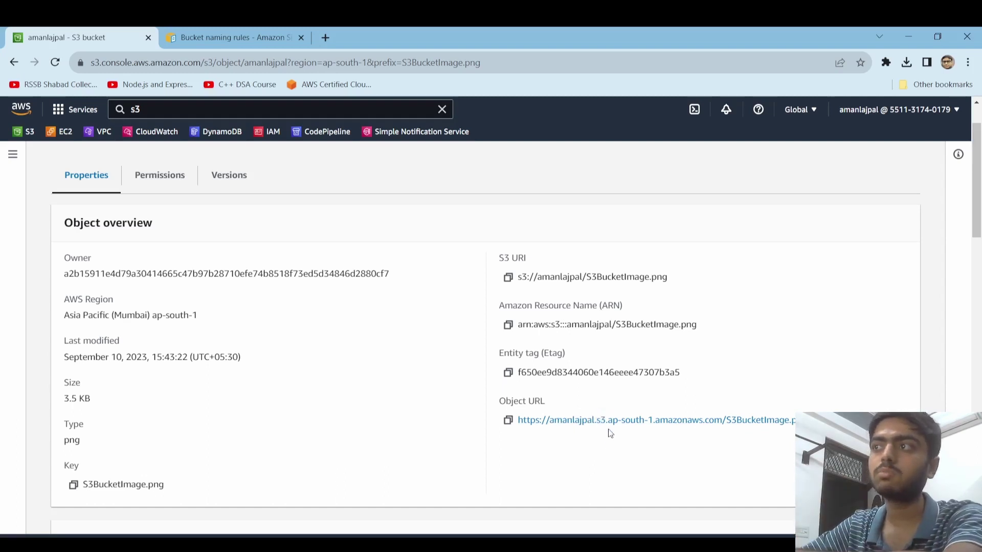
click(598, 439)
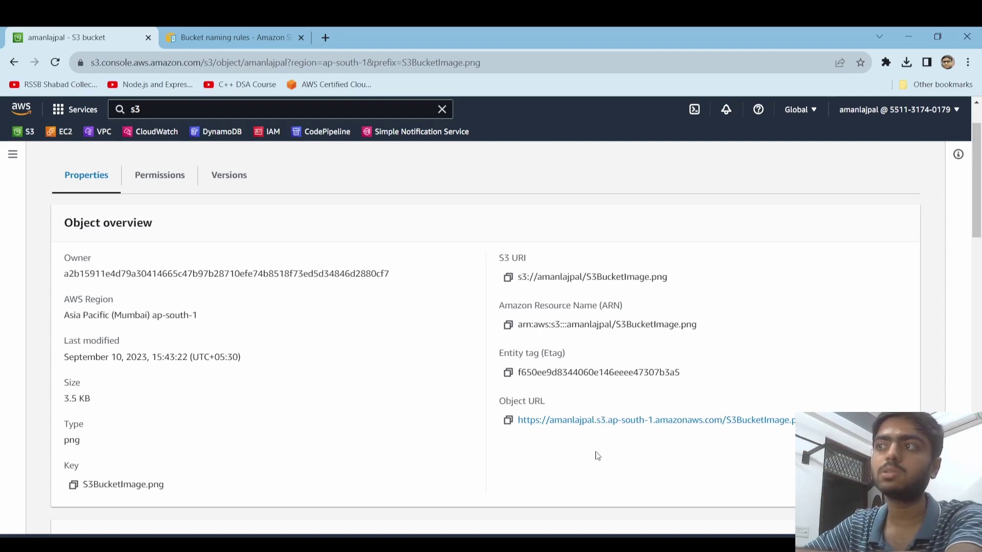
Examine the region, domain and file name parts of the Object URL, and the URL as a whole.
drag(614, 431, 654, 434)
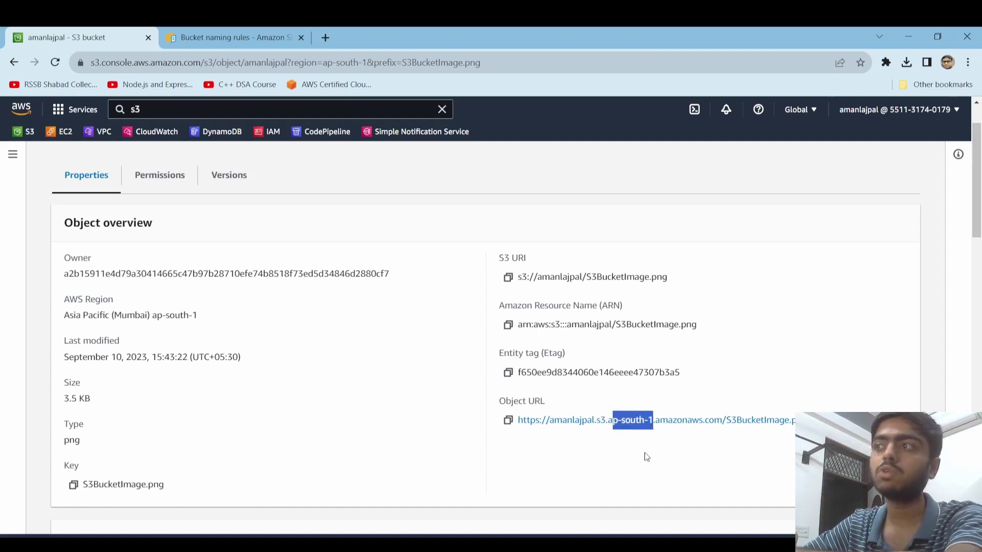
click(643, 472)
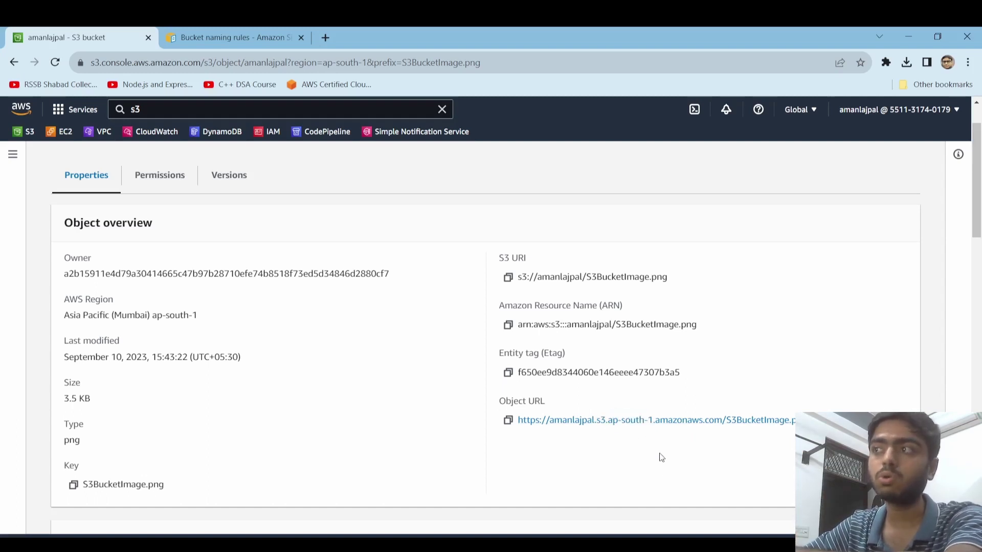
drag(654, 436, 721, 440)
click(729, 467)
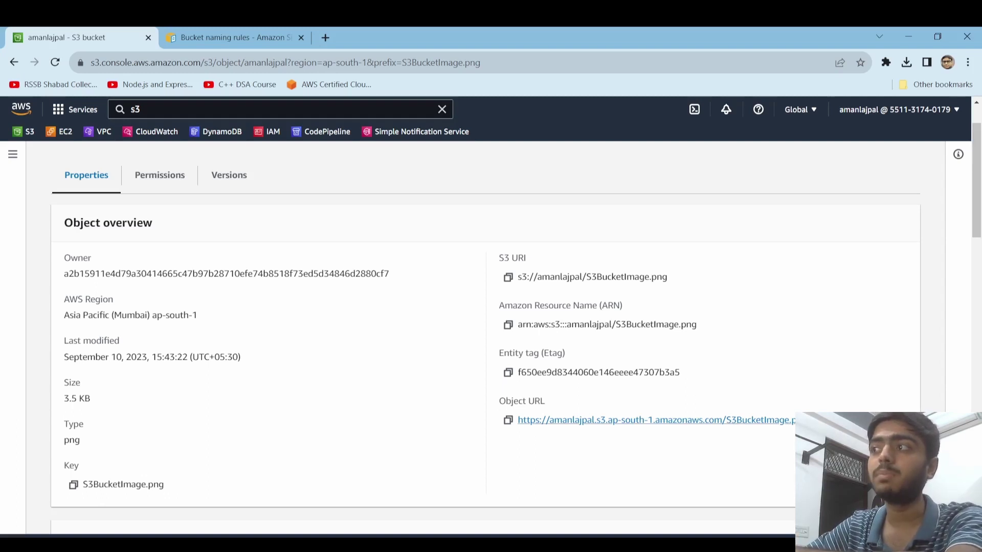
double_click(729, 429)
click(722, 468)
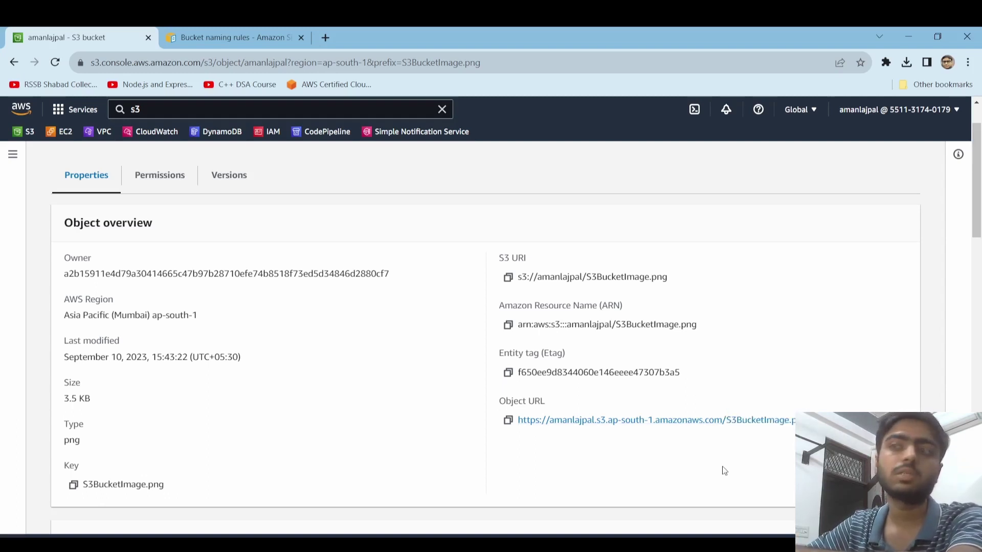
drag(519, 420, 807, 421)
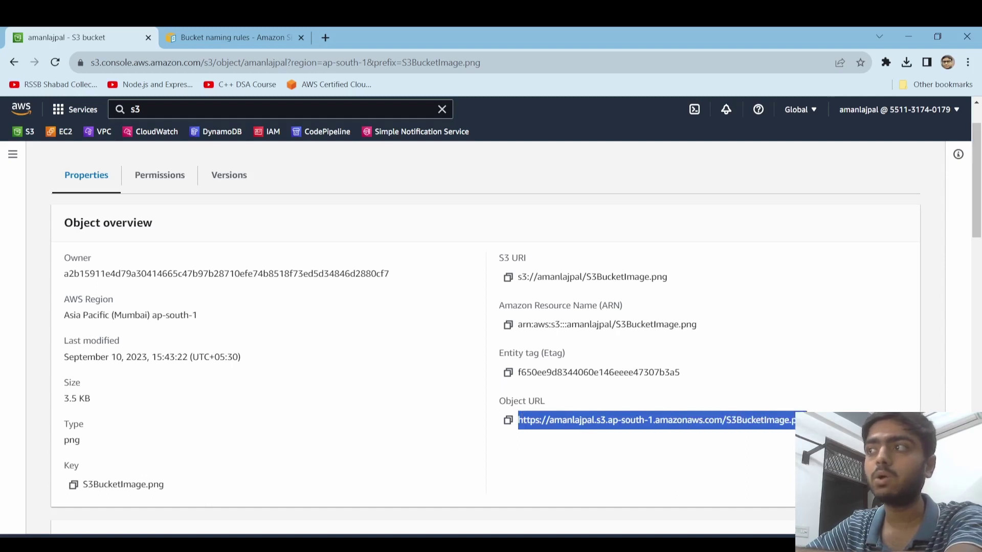
click(651, 483)
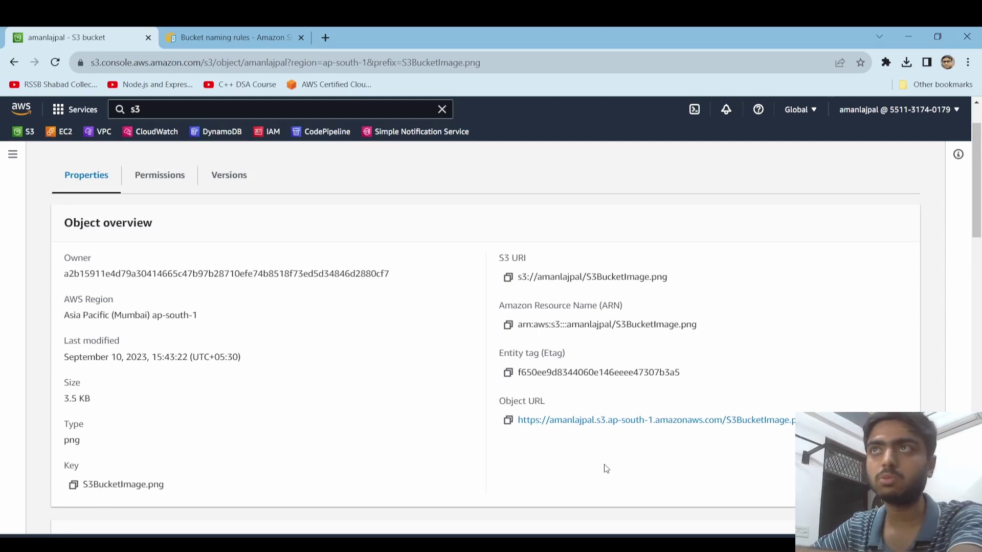
Open S3BucketImage.png in a separate browser tab, and return to its details page to look over the object properties.
scroll(611, 472, up, 2)
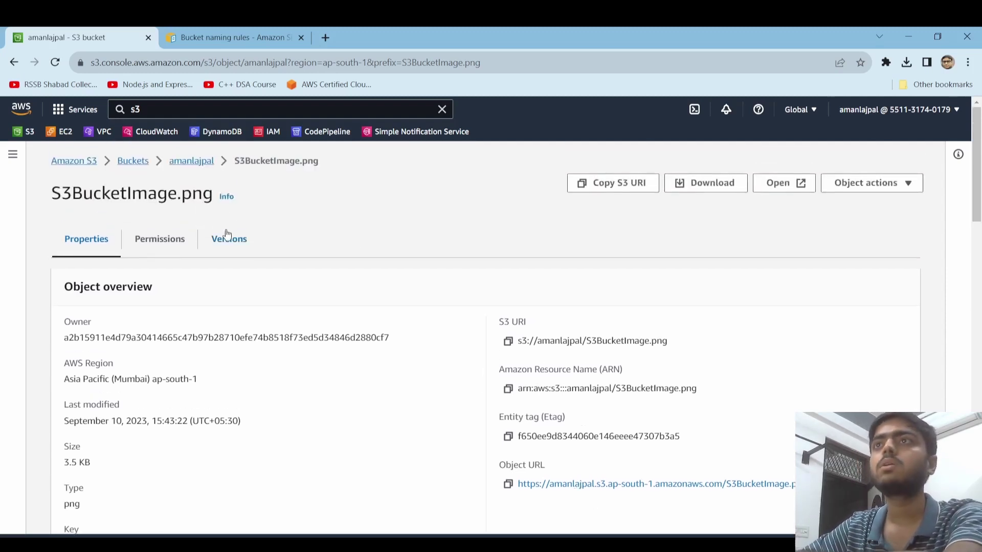
click(802, 184)
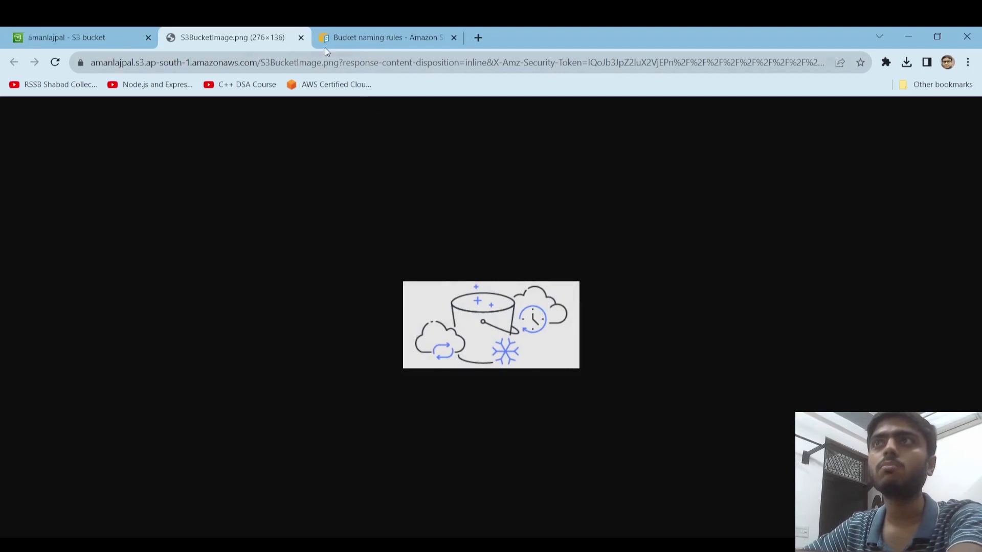
click(108, 32)
scroll(473, 400, down, 4)
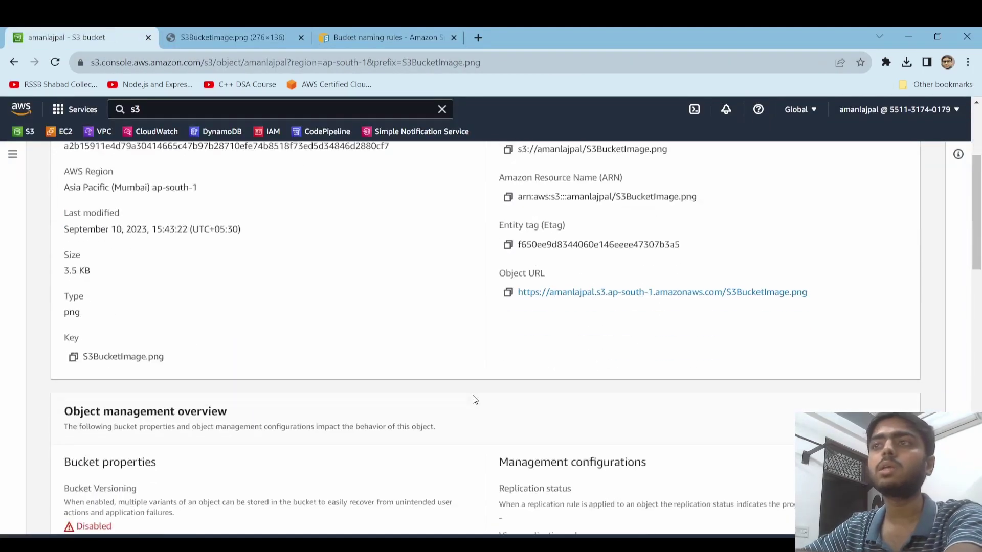
scroll(473, 400, down, 5)
scroll(522, 394, up, 9)
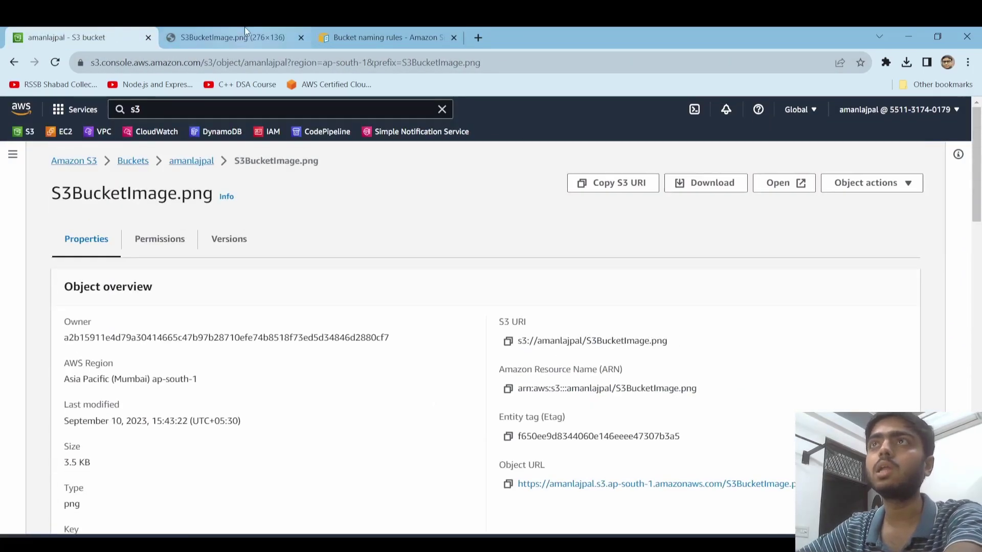
Examine the address of the opened S3BucketImage.png in its browser tab, and close that tab from the object's details page.
click(245, 32)
drag(516, 62, 107, 31)
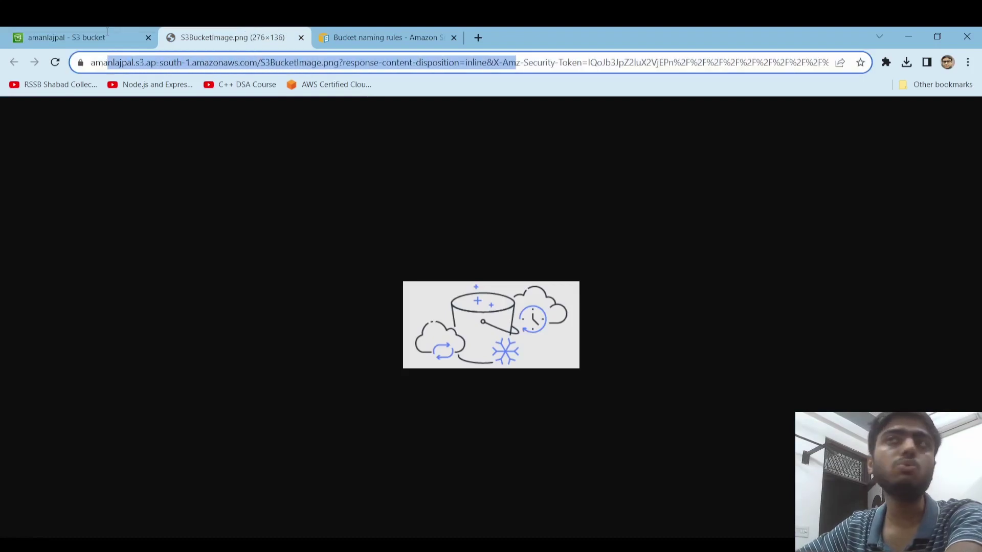
click(102, 28)
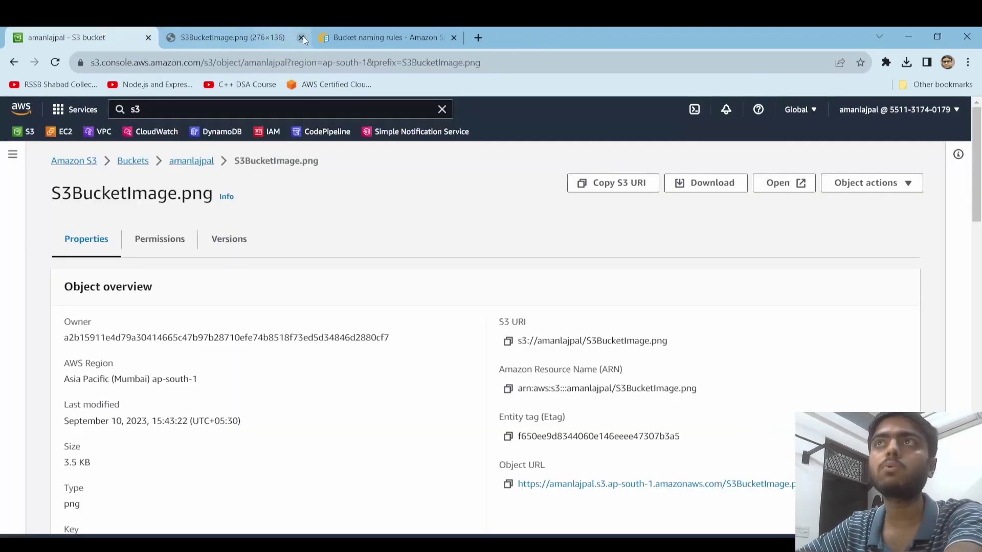
click(301, 38)
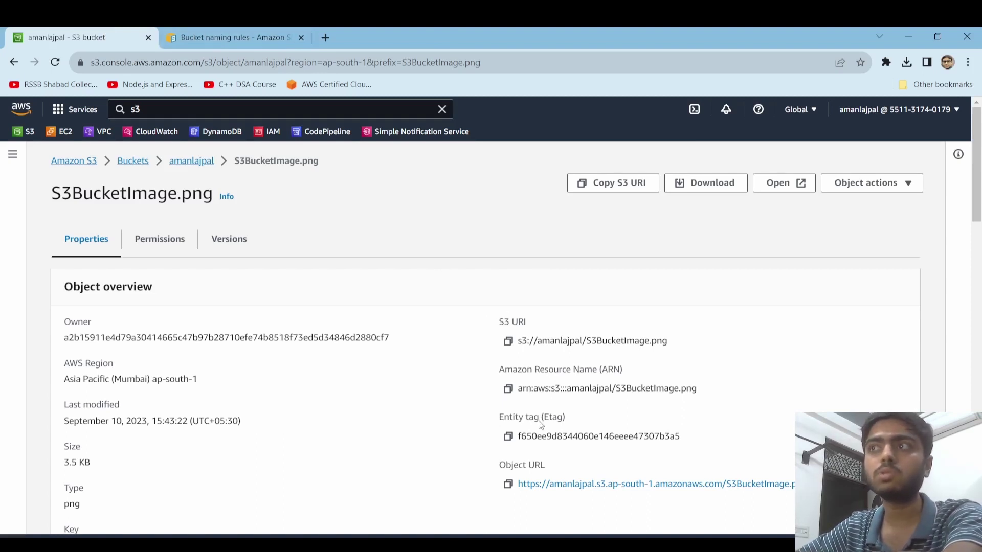
Open S3BucketImage.png again from its details page, compare the two tabs, and close the image tab.
click(788, 183)
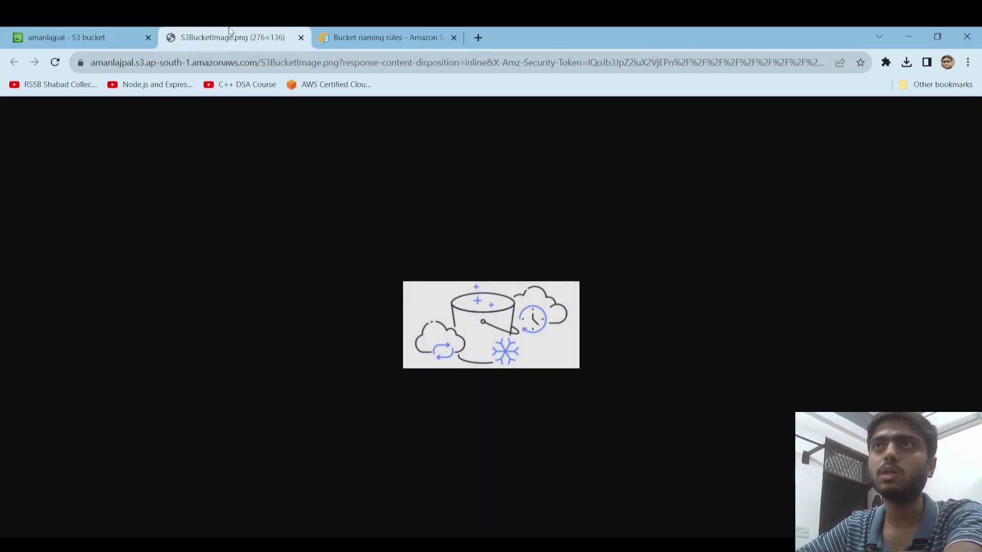
click(102, 38)
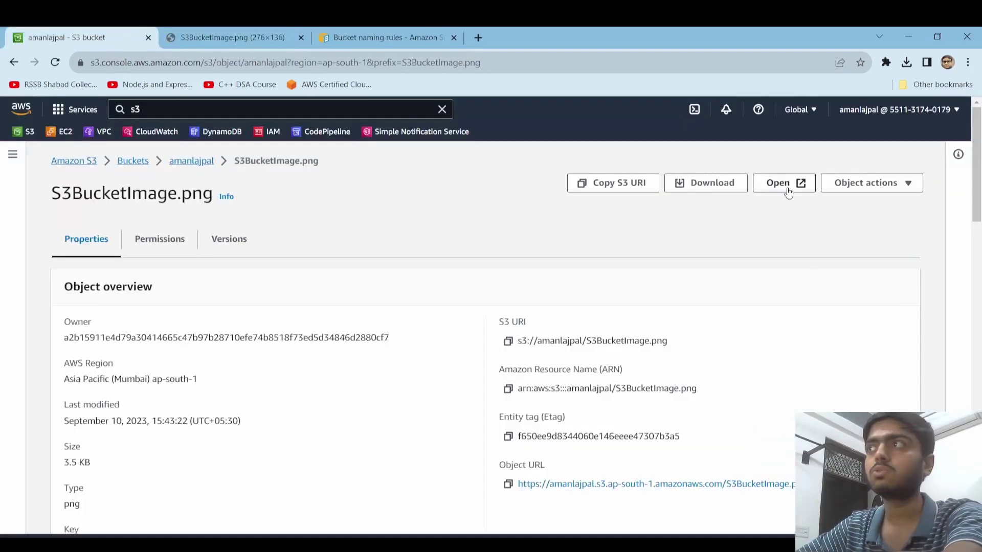
click(224, 28)
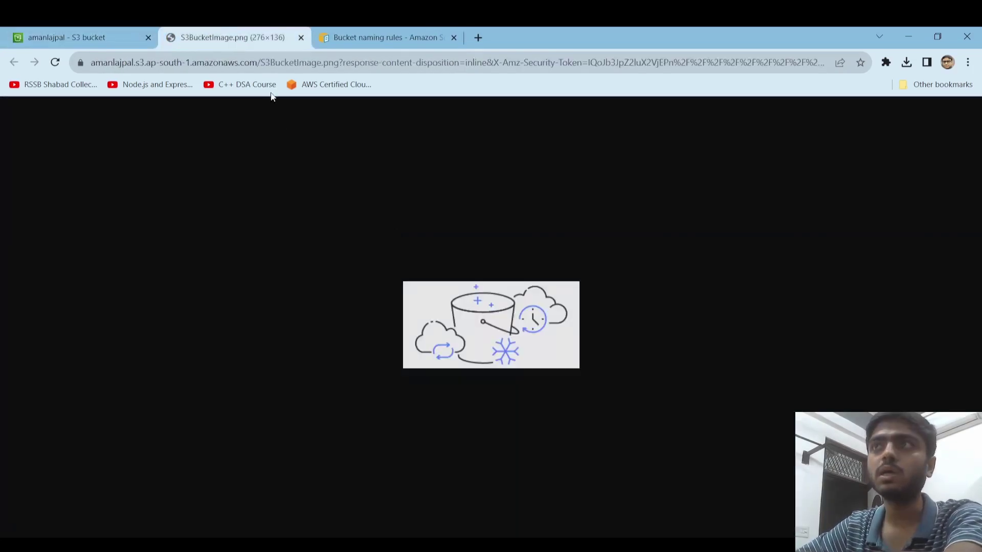
click(301, 37)
Copy the Object URL of S3BucketImage.png, load it in a new browser tab, examine the response and close the tab.
scroll(593, 361, down, 2)
scroll(588, 359, down, 1)
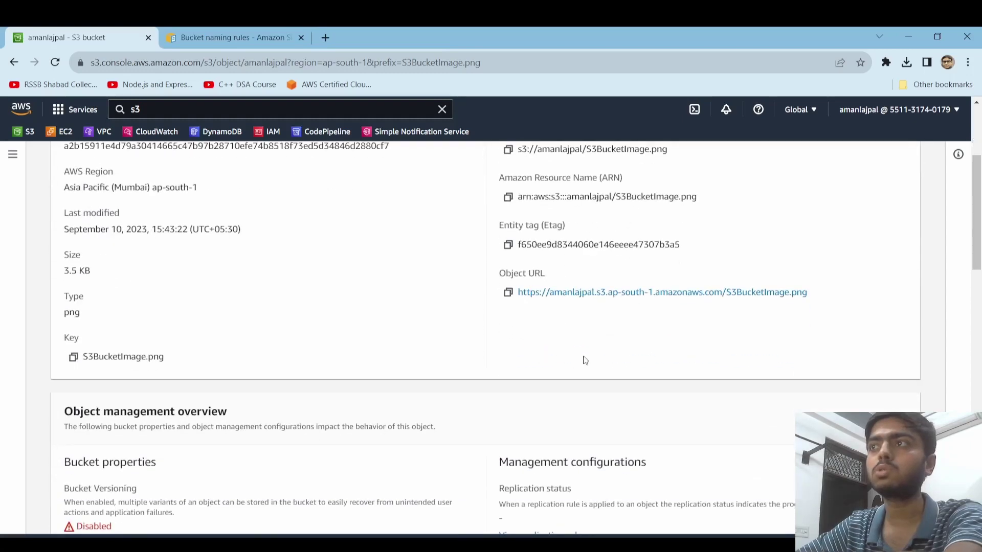
click(508, 293)
click(331, 38)
key(ctrl+v)
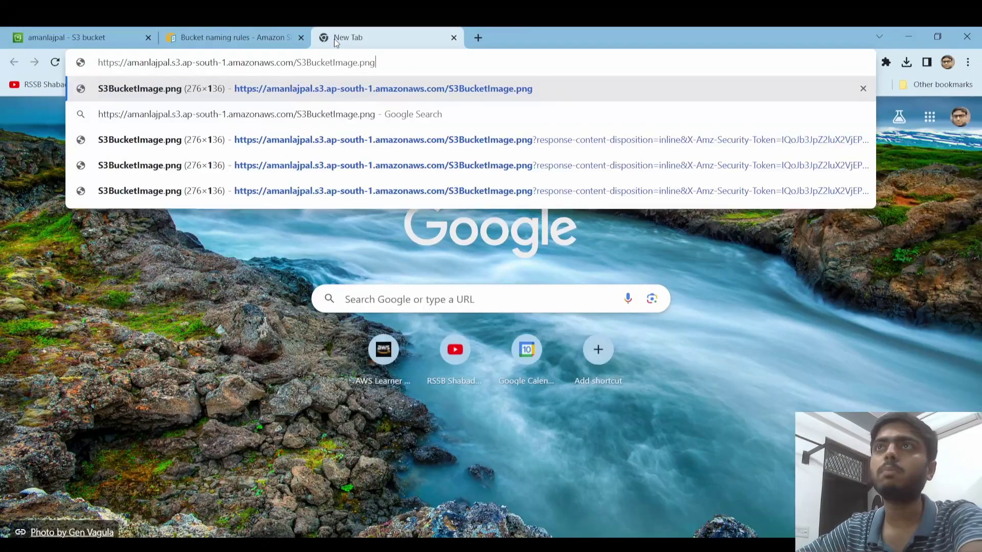
key(Return)
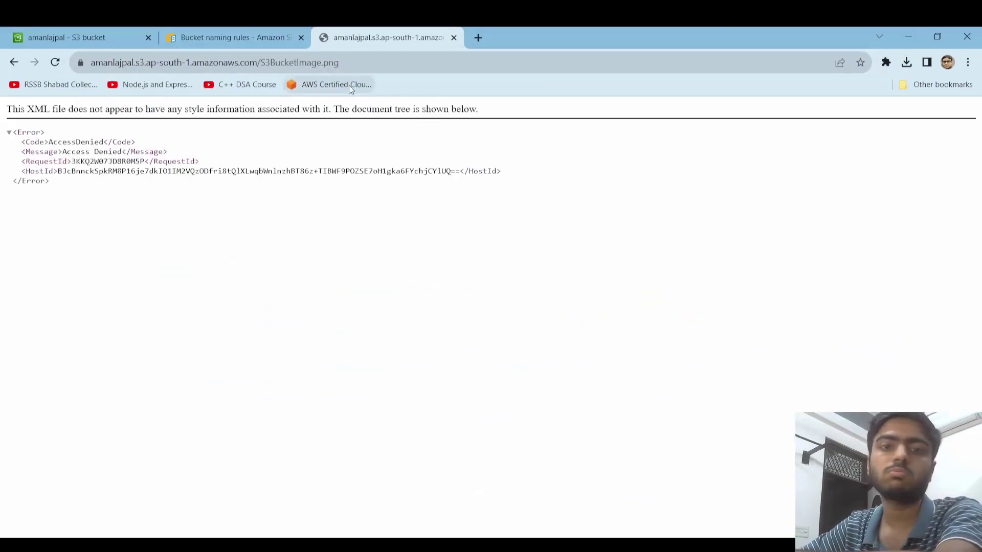
drag(208, 208, 1, 123)
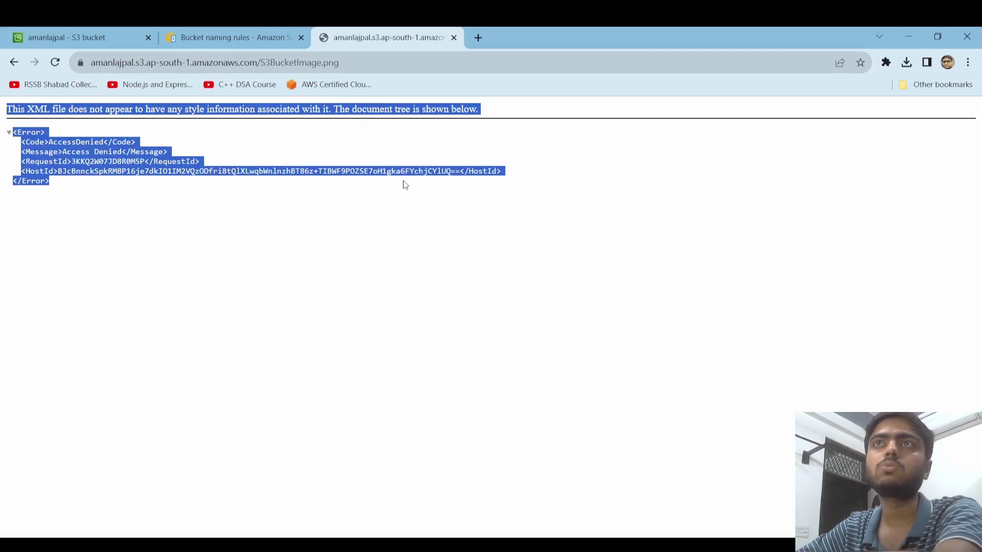
click(454, 37)
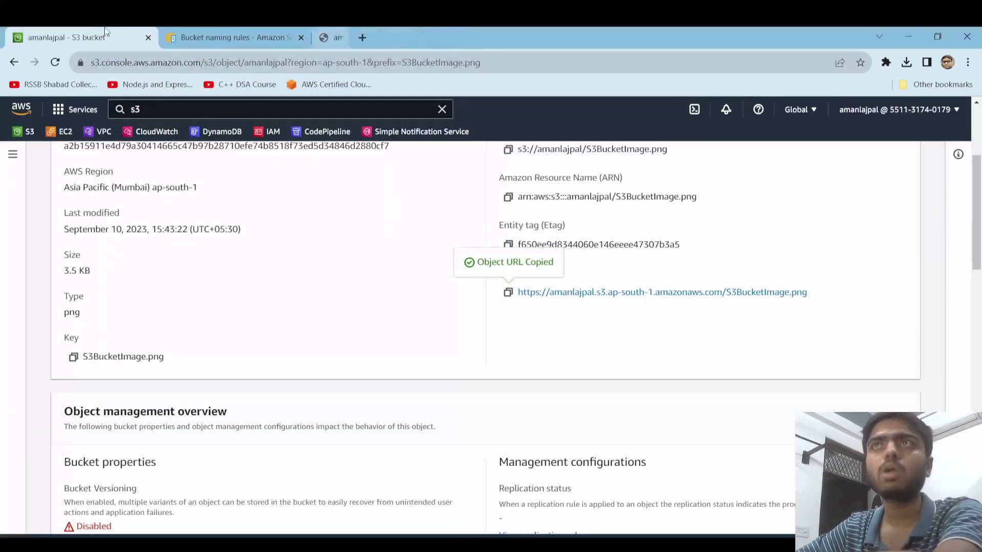
Go back to the bucket and look over its properties, including the bucket overview and Bucket Versioning settings.
scroll(321, 398, up, 4)
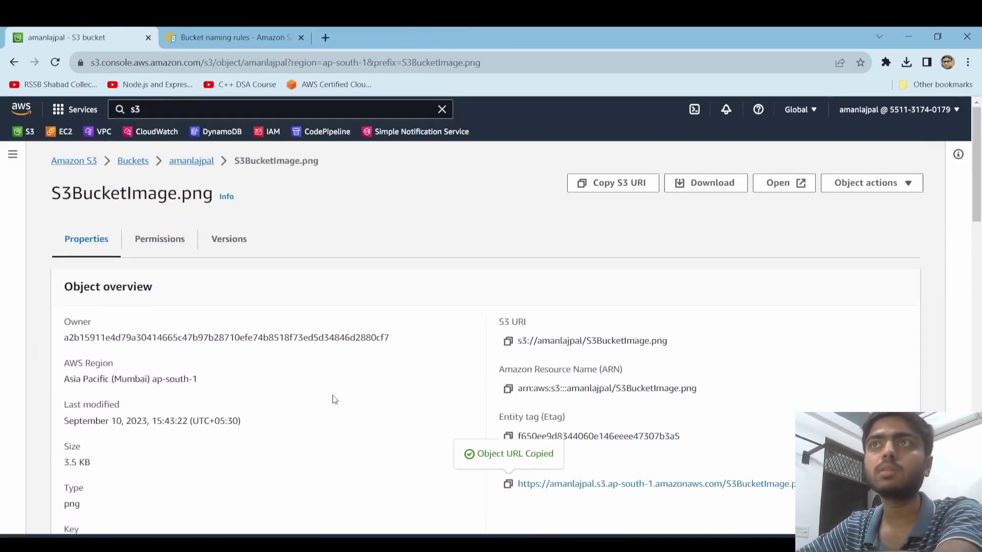
click(175, 163)
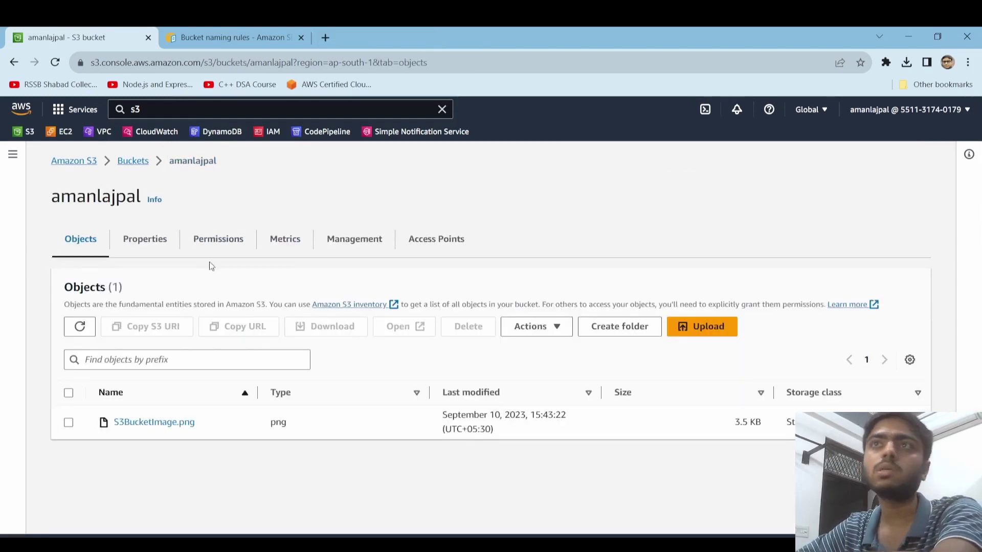
click(158, 245)
scroll(325, 414, down, 1)
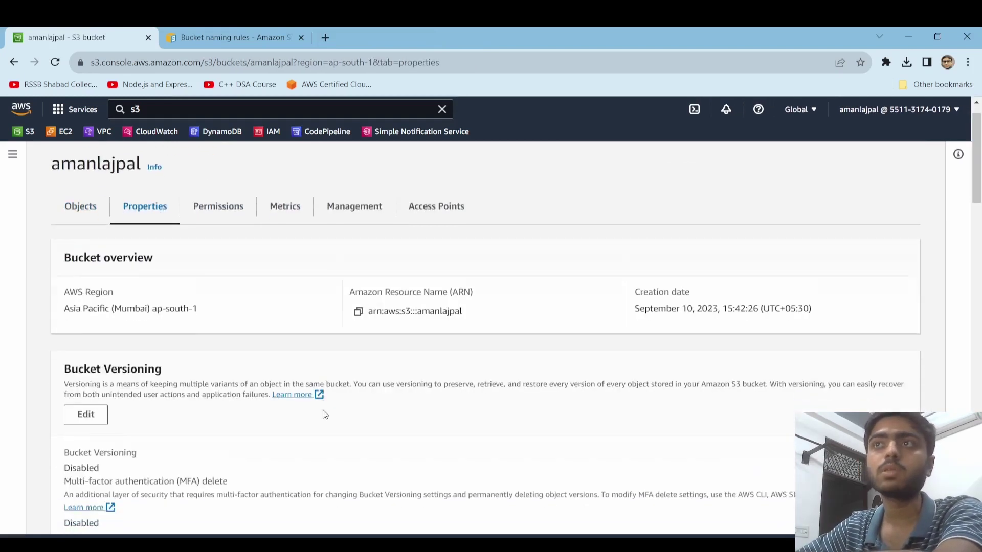
scroll(322, 414, down, 2)
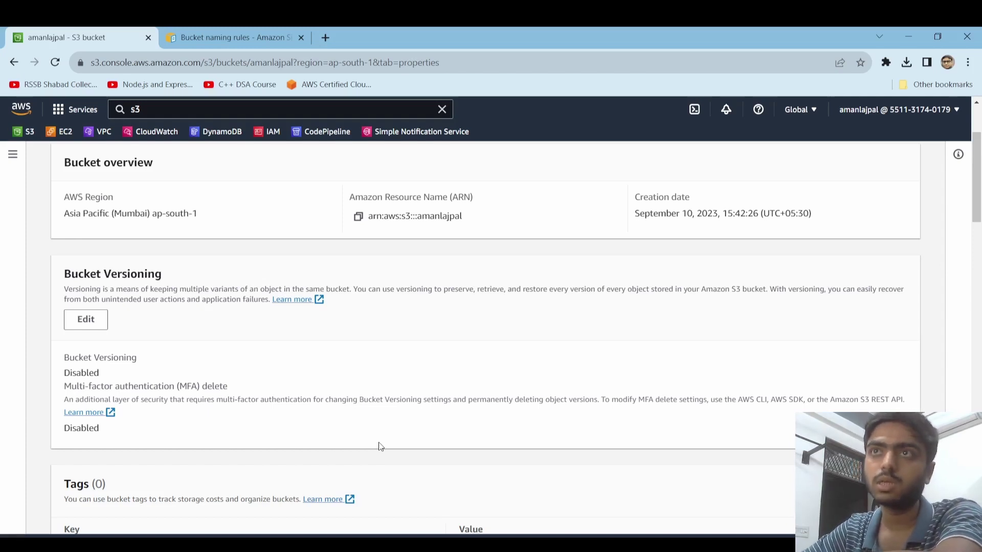
scroll(312, 412, up, 3)
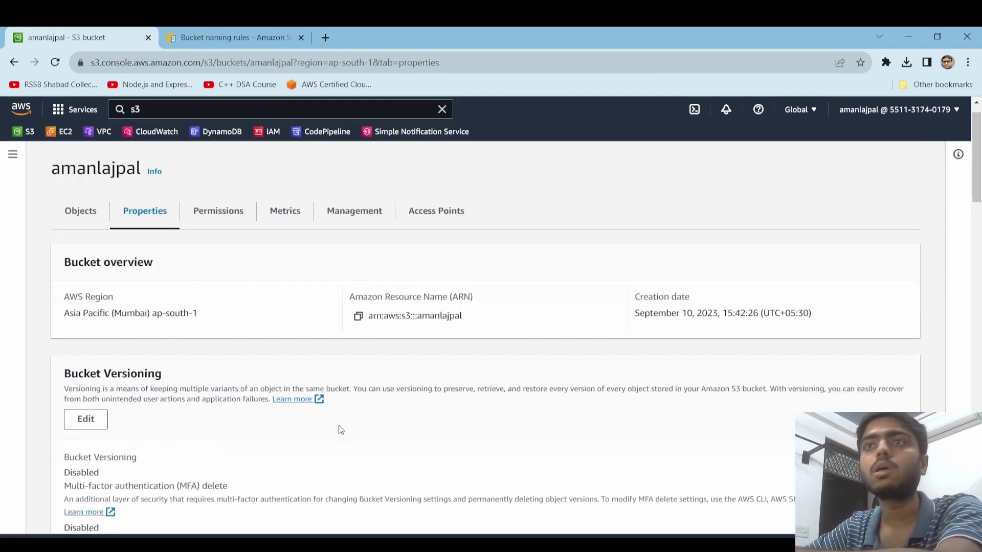
scroll(339, 429, down, 3)
scroll(169, 353, up, 3)
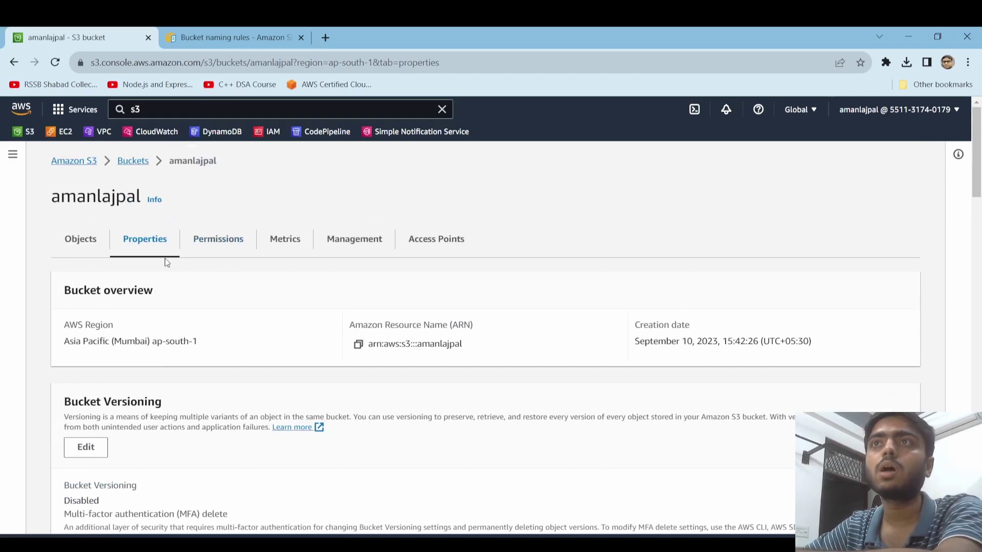
Open the bucket's permissions, go to the Block Public Access settings for this account and examine every blocking option listed.
click(220, 239)
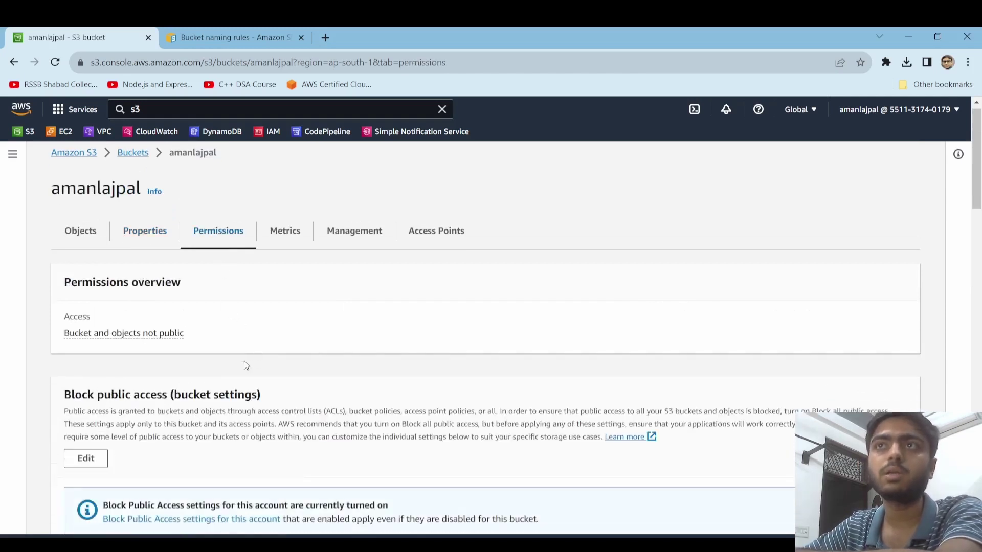
click(13, 154)
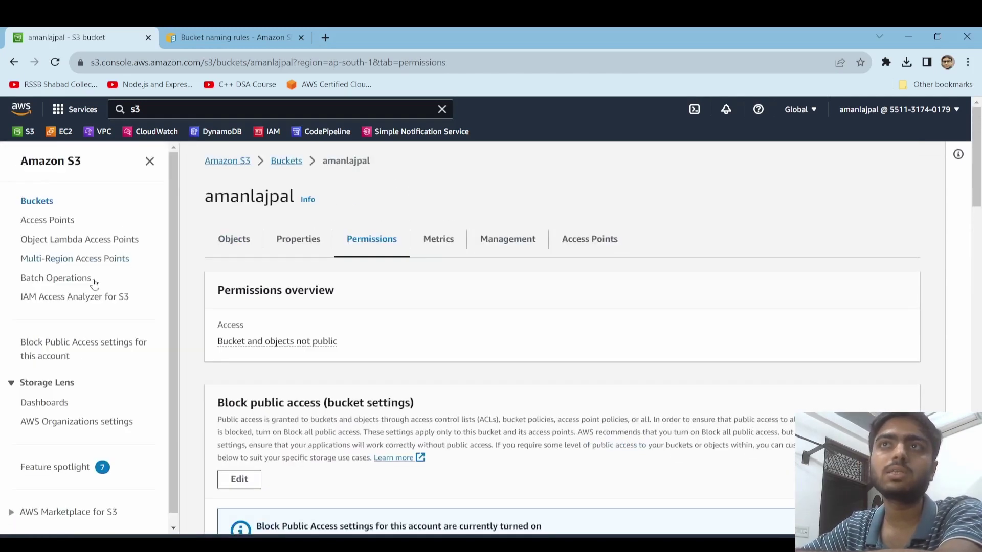
click(113, 349)
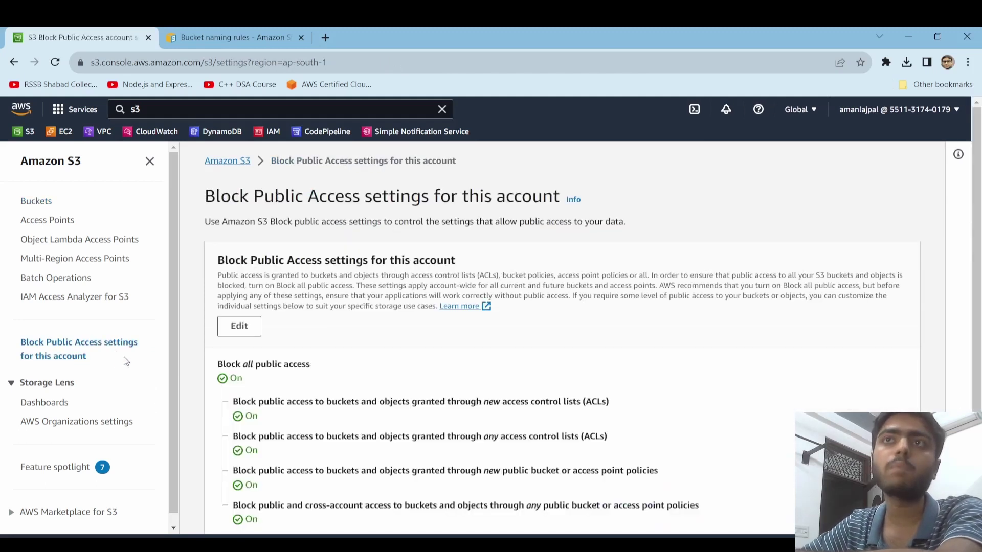
scroll(300, 434, down, 1)
scroll(300, 434, down, 1)
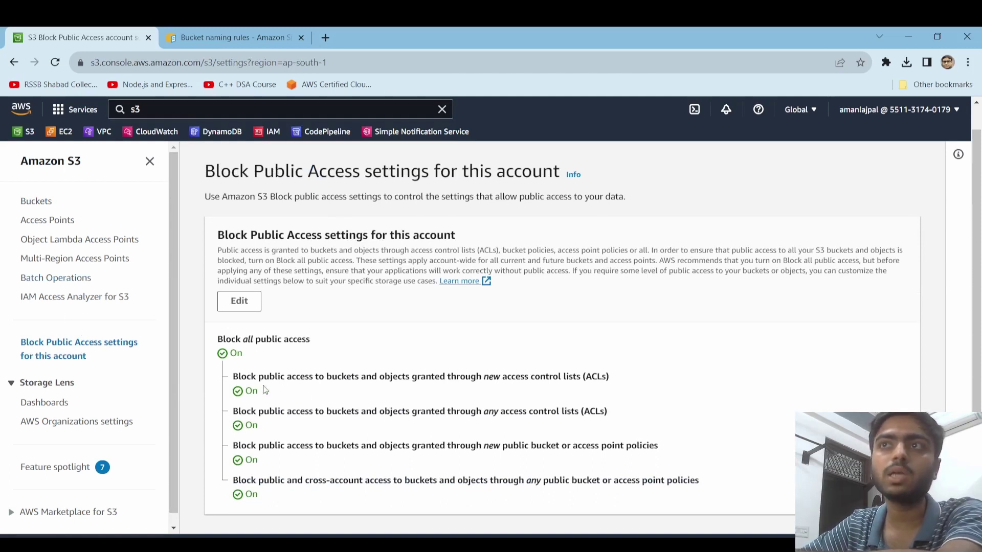
drag(205, 335, 722, 498)
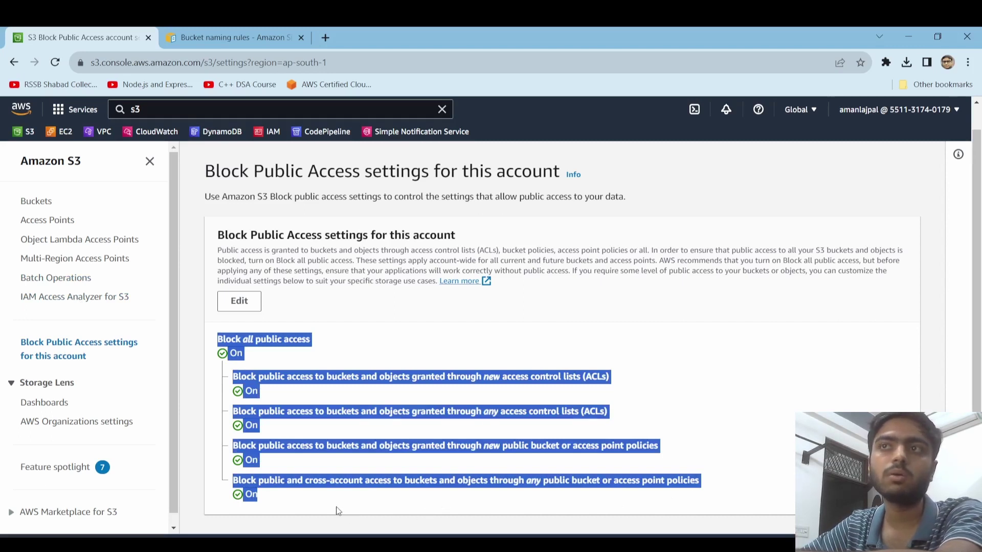
click(322, 508)
drag(213, 338, 362, 510)
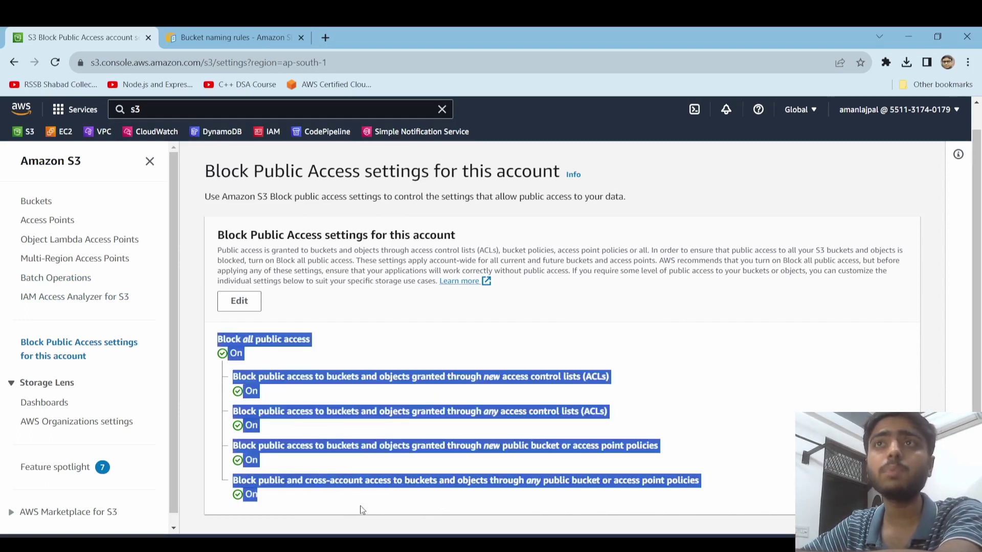
click(322, 507)
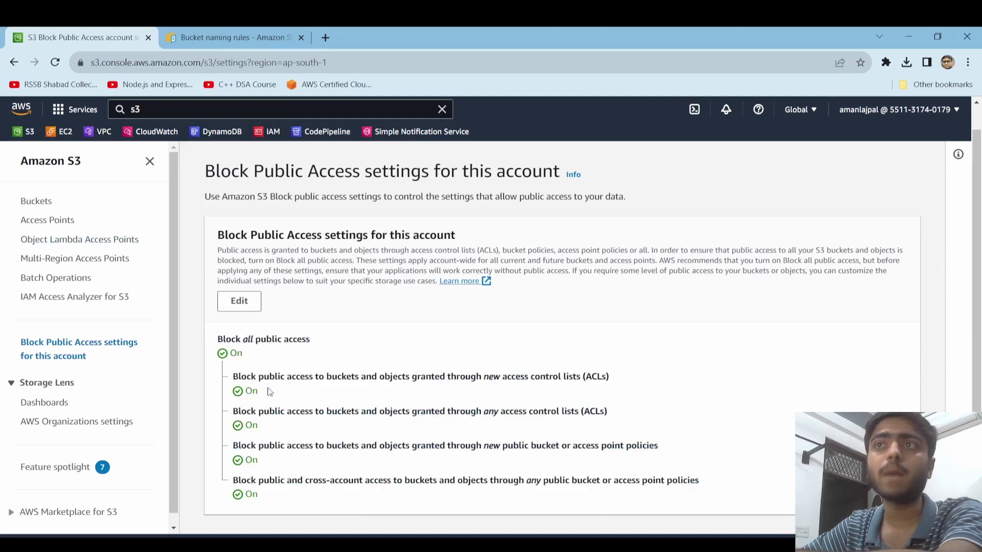
Review the Block public access settings in the bucket's permissions and compare them with the account-wide Block Public Access settings.
click(37, 202)
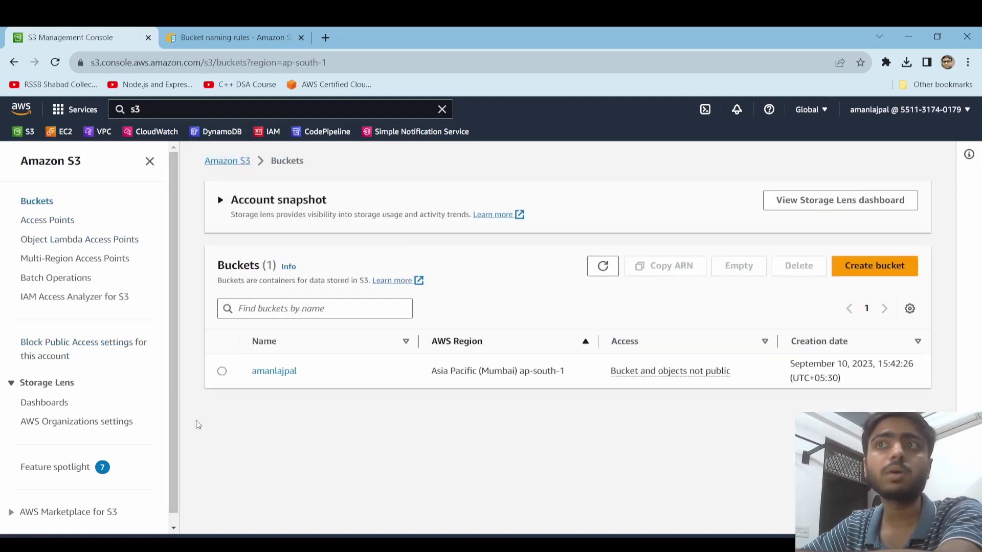
click(284, 377)
click(372, 239)
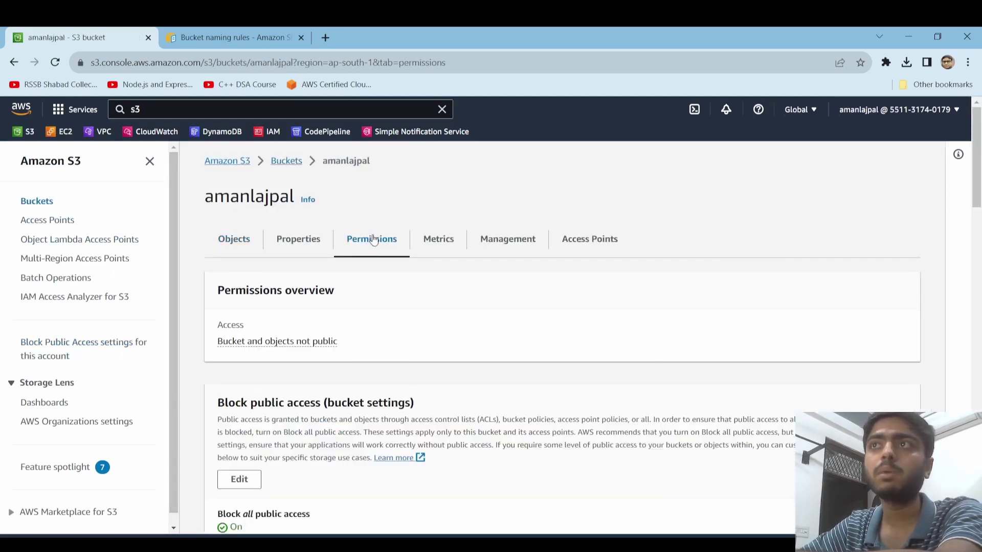
scroll(271, 356, down, 7)
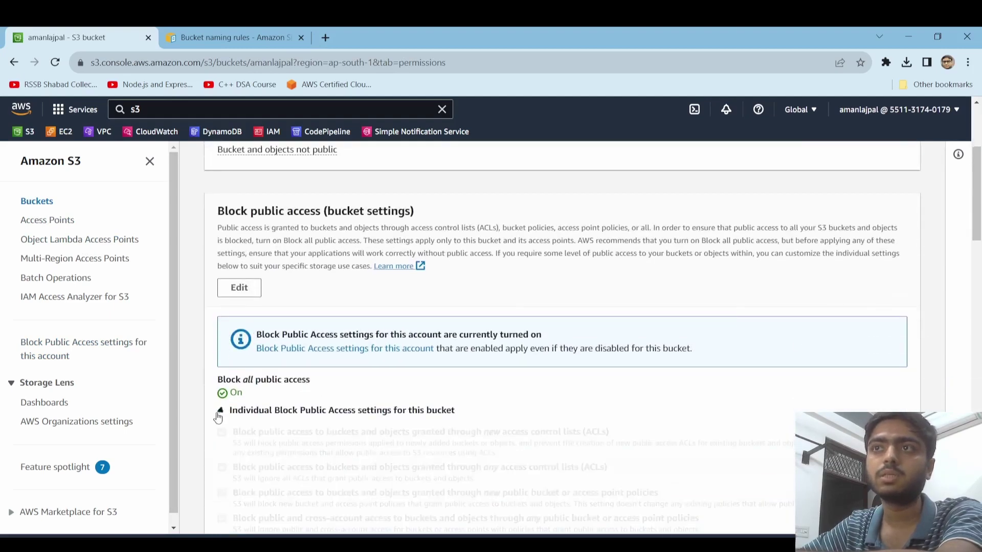
drag(214, 186, 802, 345)
click(107, 349)
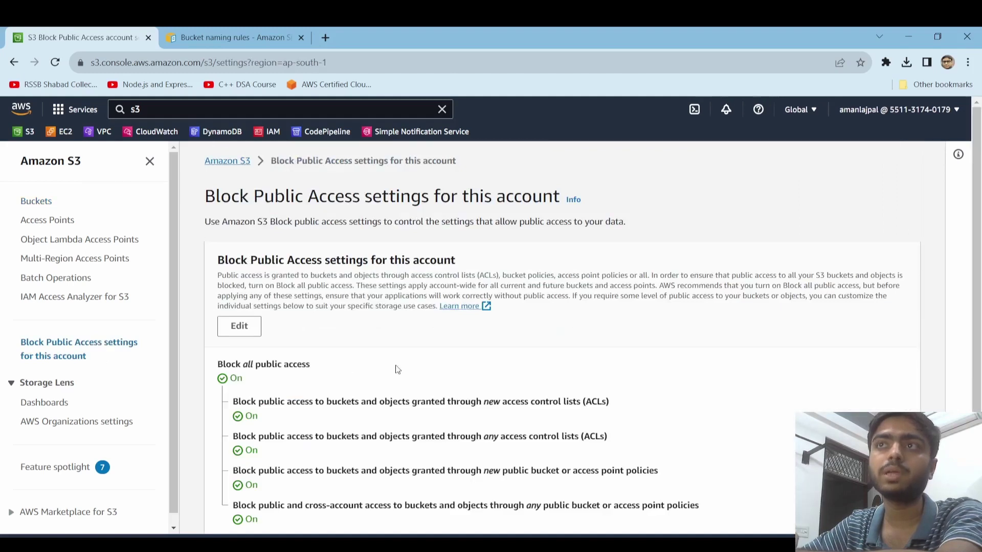
drag(209, 340, 731, 490)
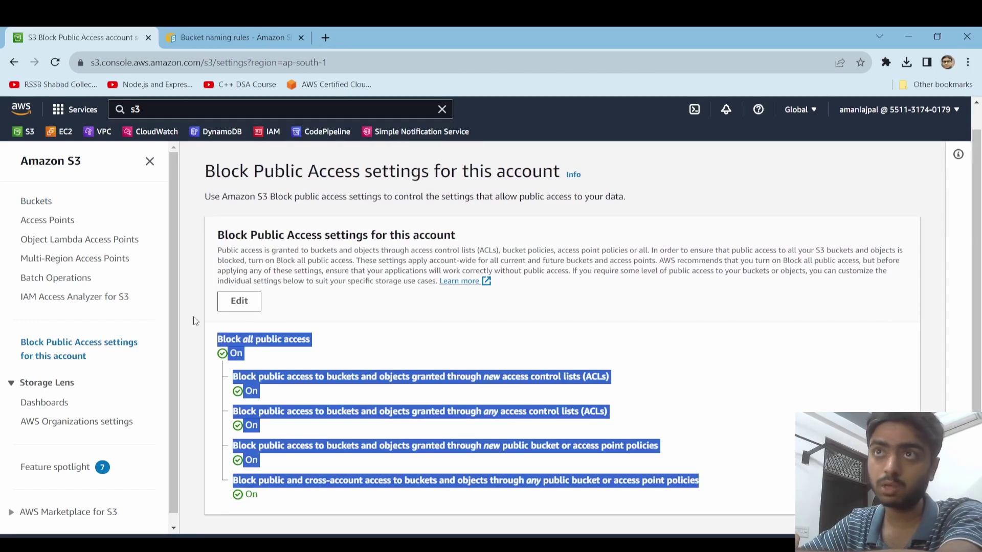
Return to the bucket's permissions and expand the individual Block Public Access settings for this bucket.
click(48, 202)
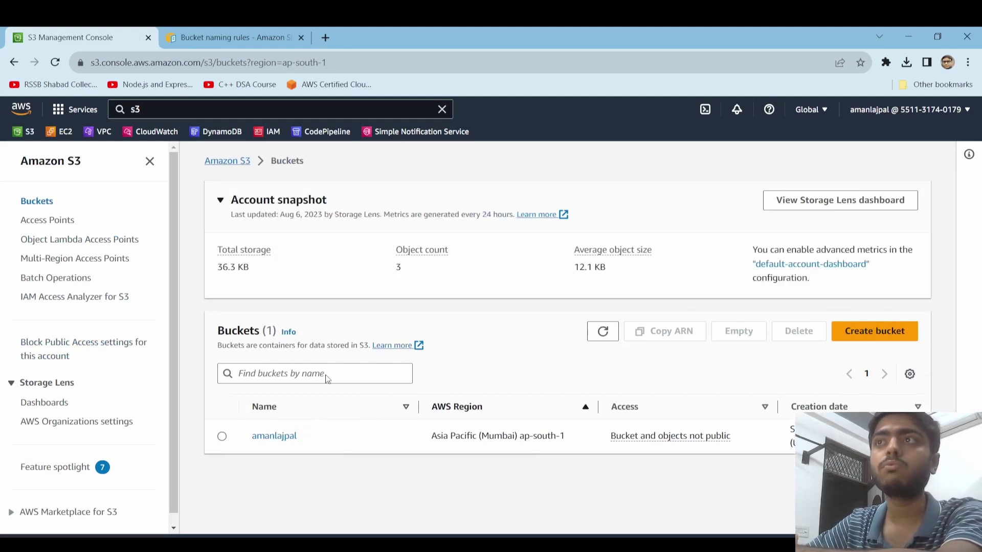
click(257, 437)
click(364, 238)
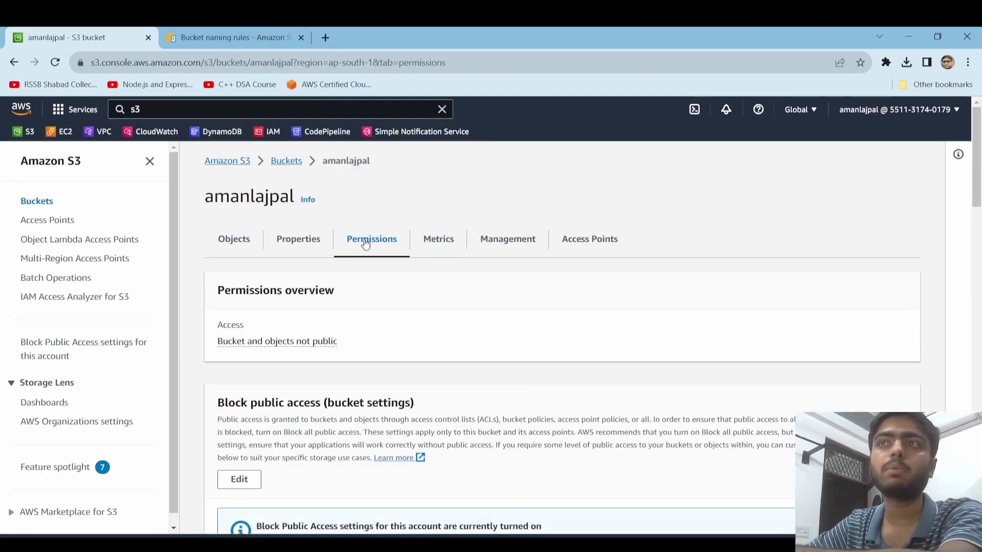
scroll(392, 400, down, 3)
scroll(392, 399, down, 4)
click(245, 284)
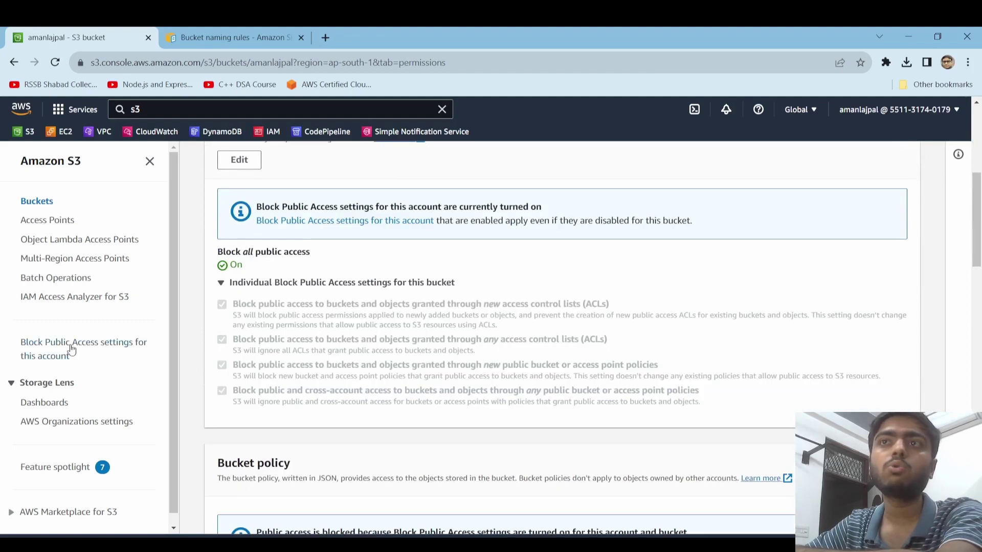
Edit the Block Public Access settings for this account and turn off Block all public access with all four individual options.
click(60, 358)
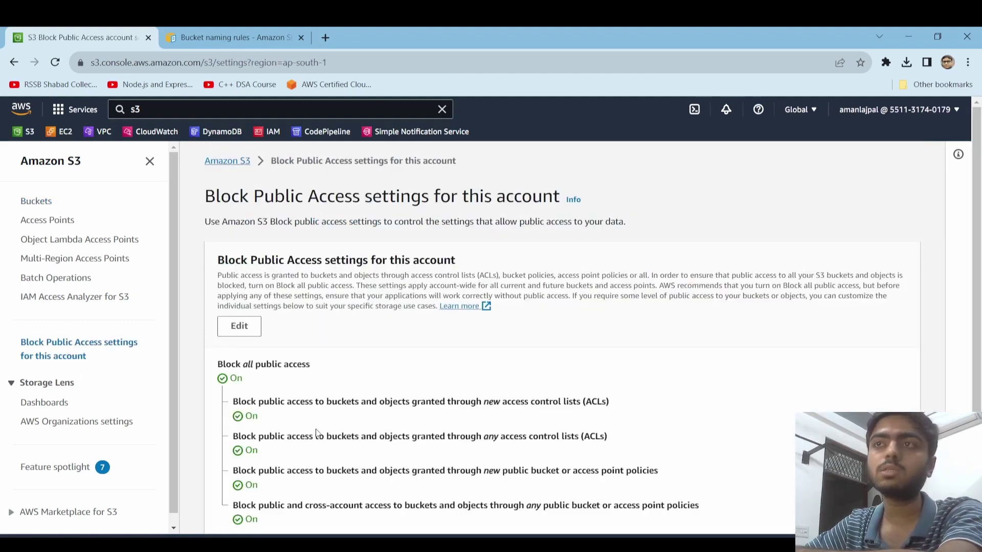
scroll(329, 437, down, 1)
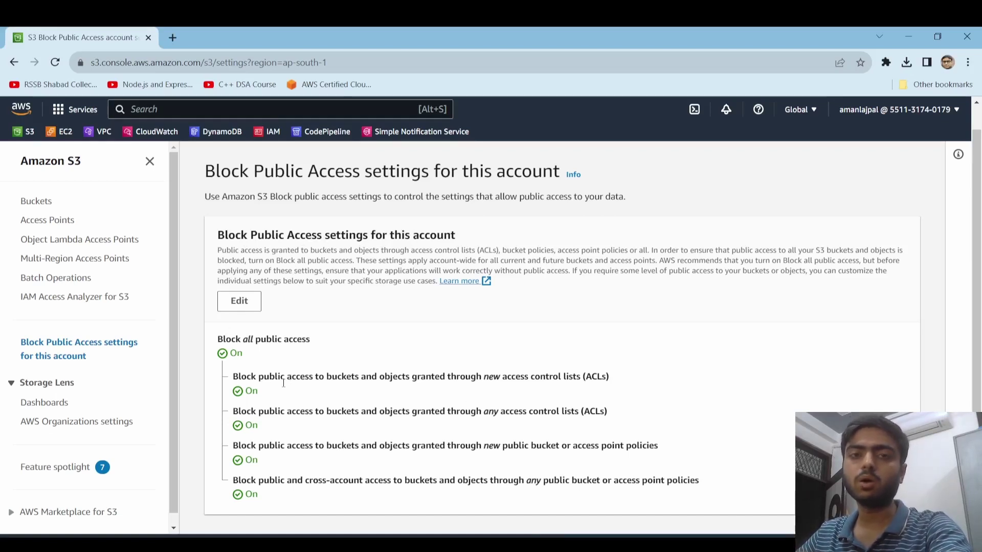
click(237, 302)
scroll(263, 335, down, 1)
click(222, 310)
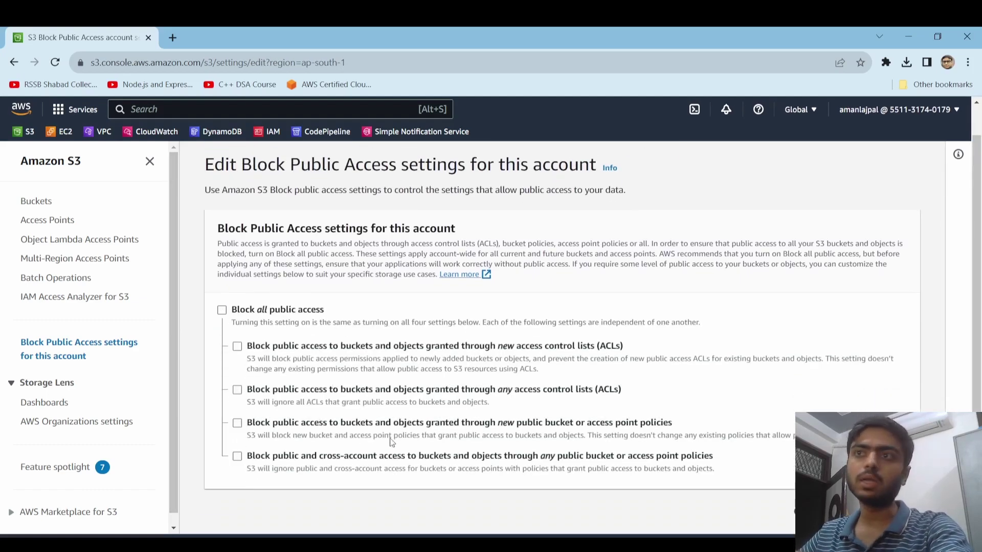
Save the account-wide Block Public Access change and approve it by entering "confirm" in the confirmation field.
click(881, 512)
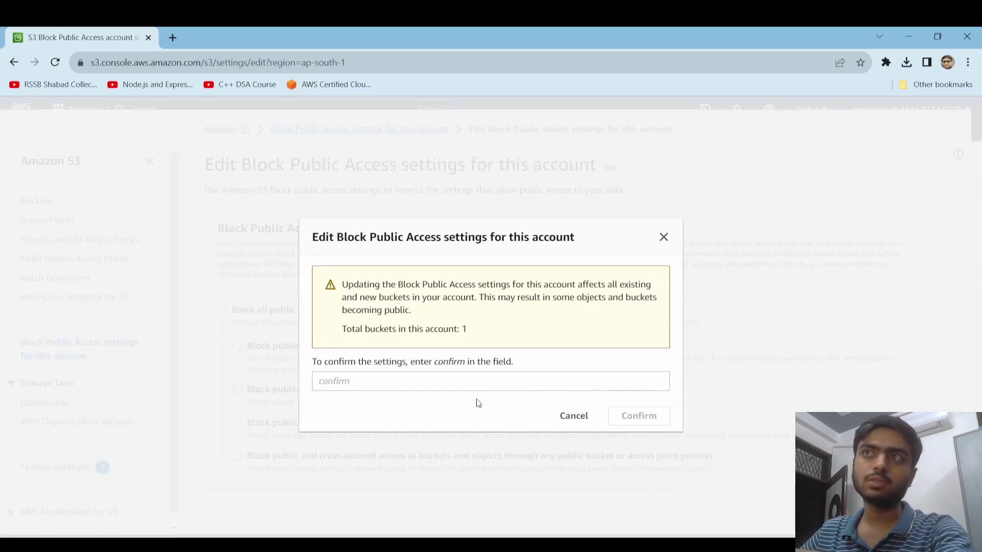
drag(435, 364, 465, 366)
key(ctrl+c)
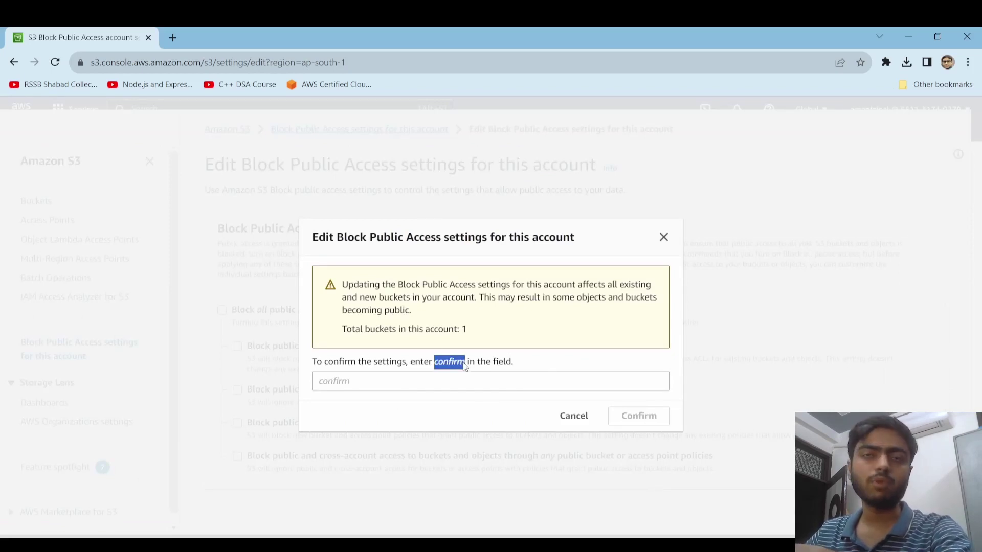
click(439, 378)
key(ctrl+v)
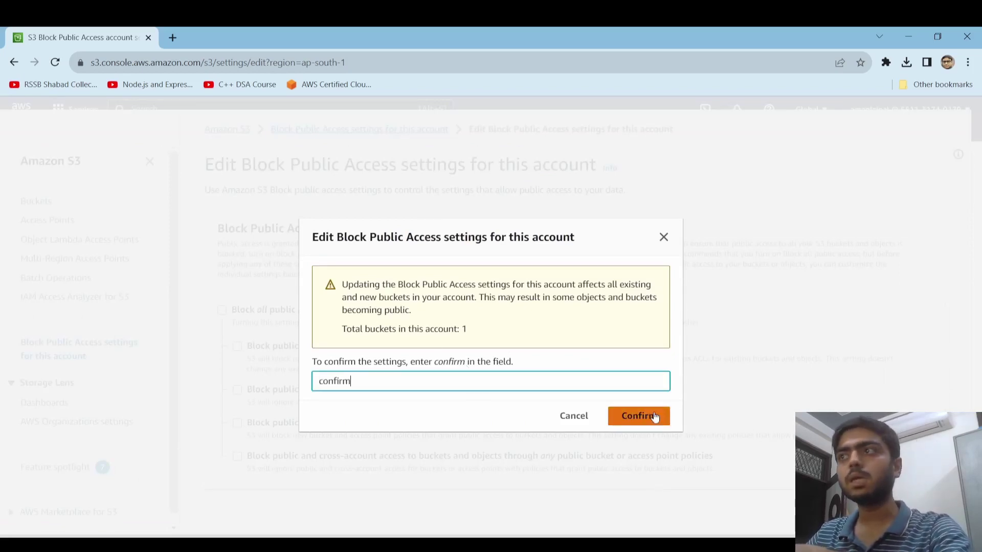
click(656, 417)
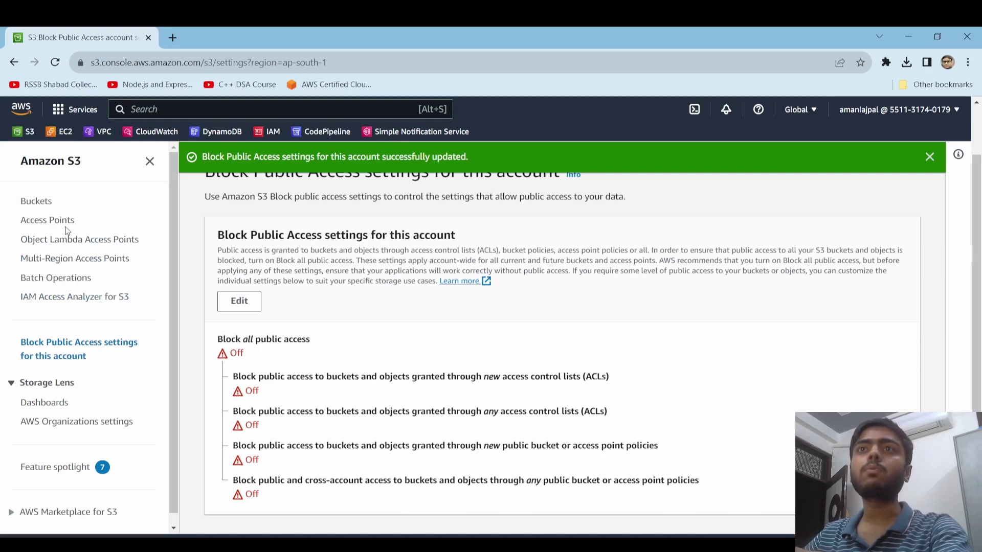
Return to the bucket's permissions and expand the individual Block Public Access settings for this bucket to check them.
click(41, 207)
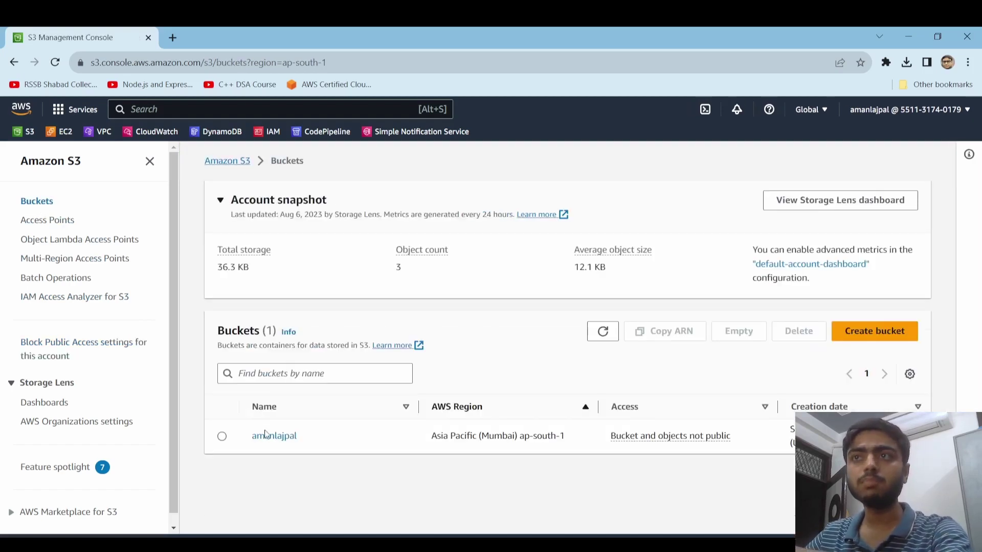
click(268, 435)
click(370, 240)
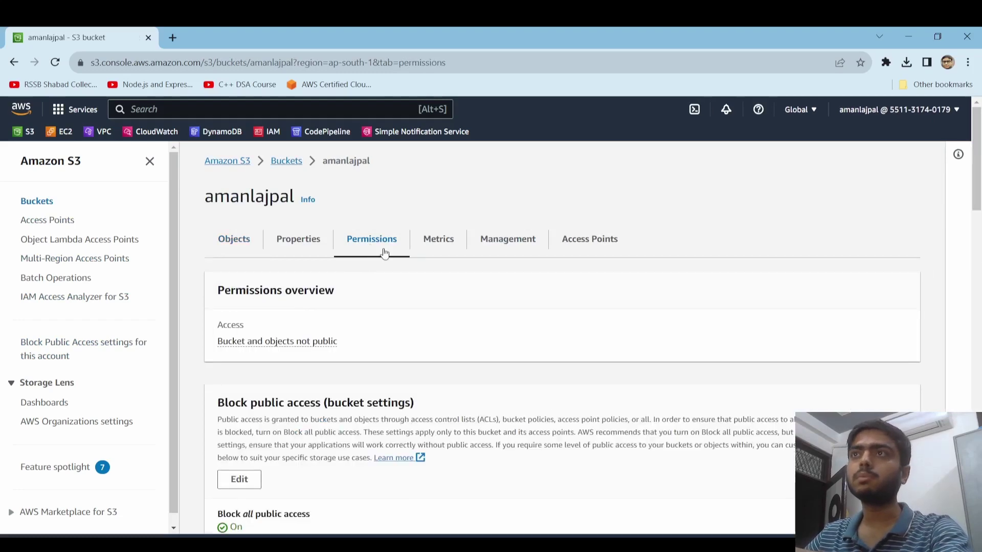
scroll(353, 316, down, 3)
scroll(354, 316, down, 2)
click(272, 288)
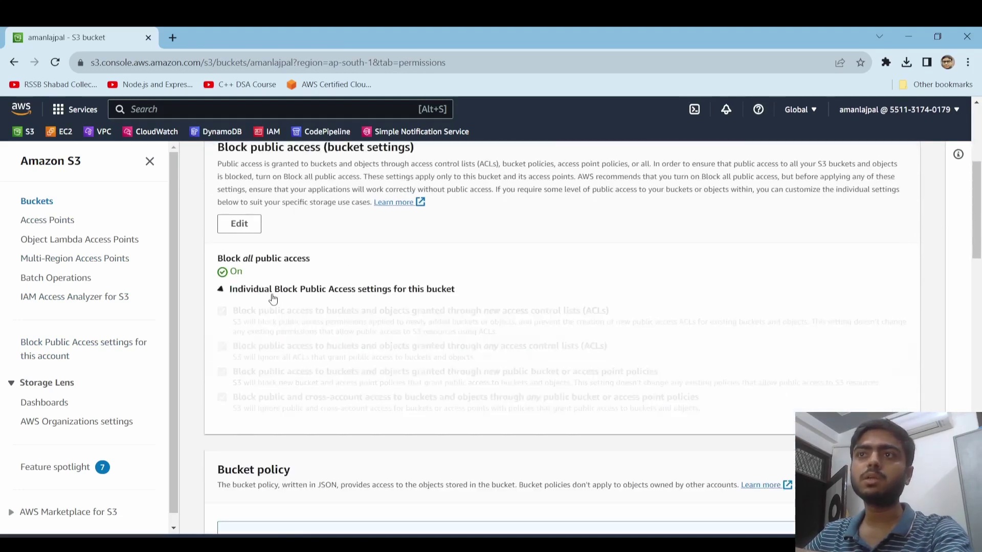
scroll(280, 363, up, 2)
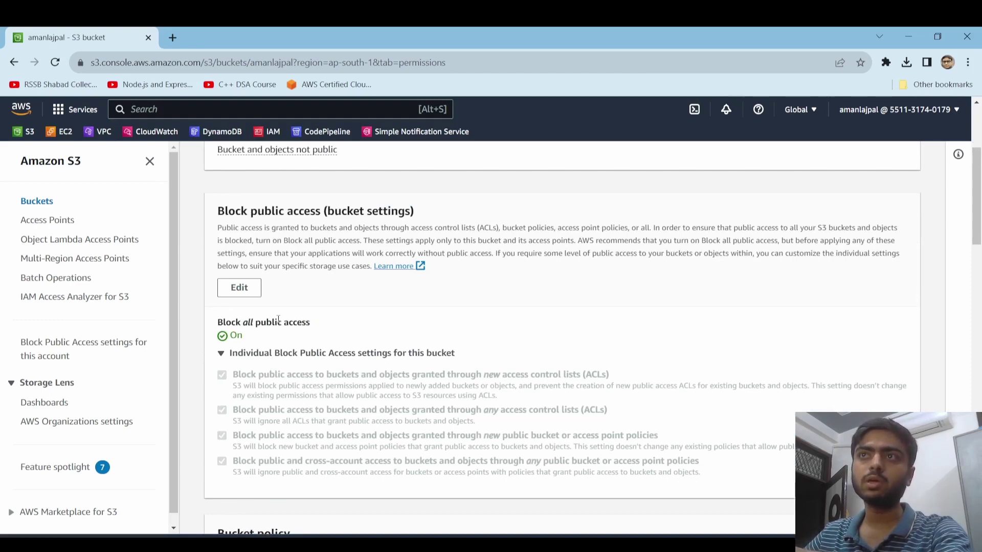
Turn off Block all public access in the bucket's own settings and save the change, confirming with "confirm".
click(239, 288)
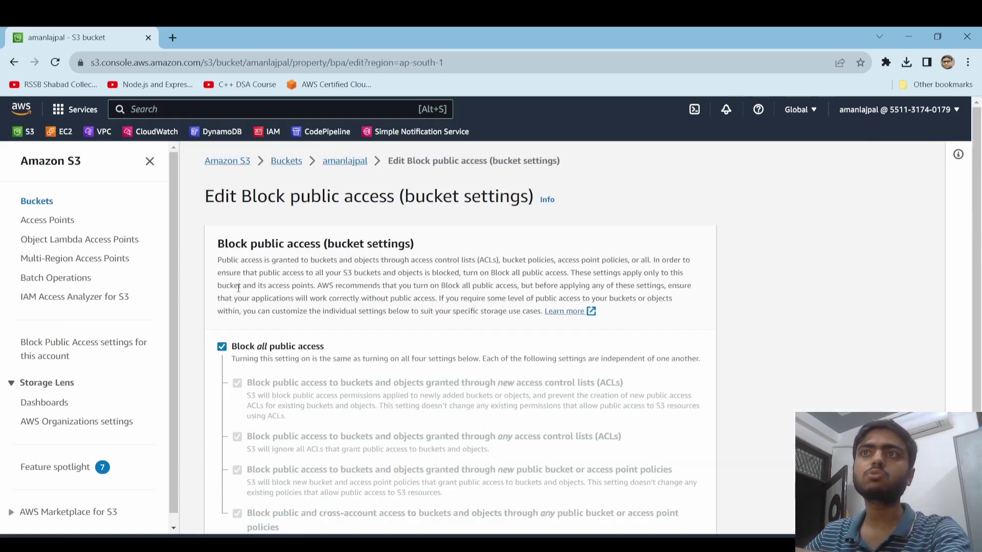
click(241, 349)
scroll(316, 364, down, 2)
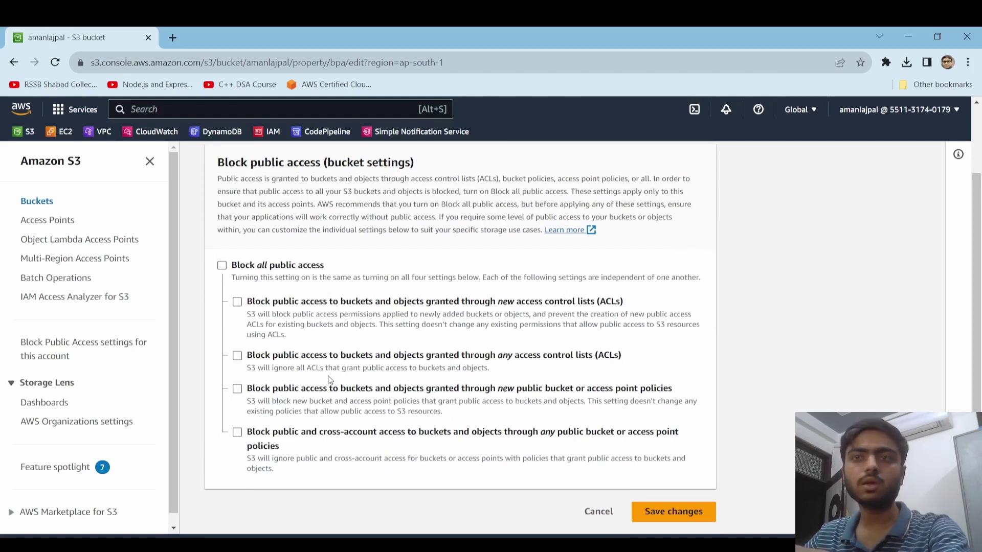
click(673, 519)
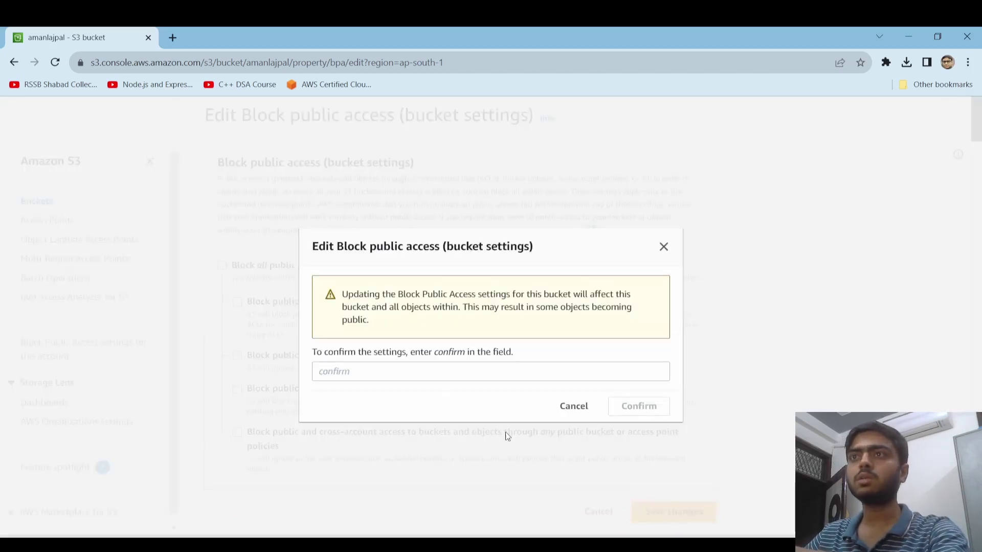
drag(436, 357, 513, 356)
click(466, 366)
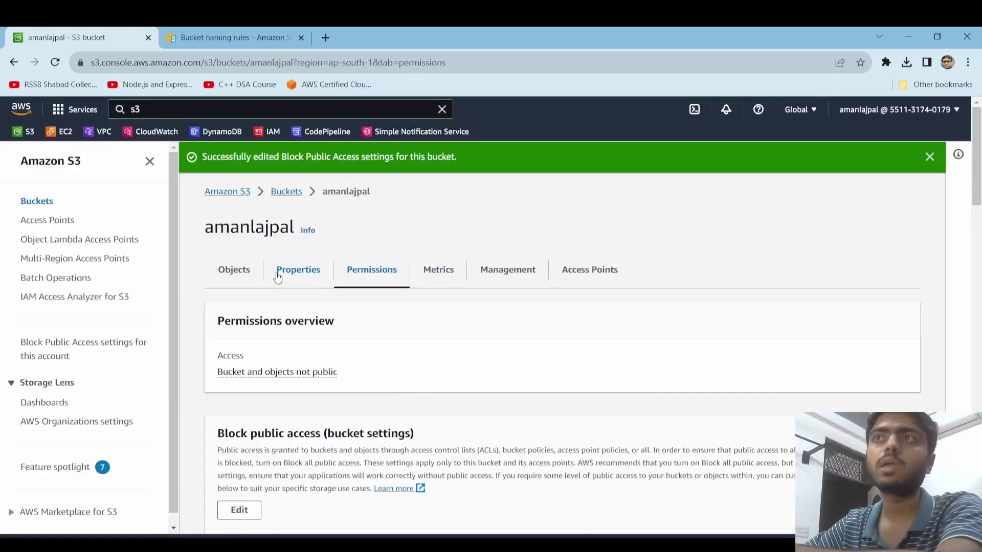
Look over the bucket's properties, then open S3BucketImage.png from the bucket's objects and view its object overview.
click(287, 271)
scroll(361, 338, down, 3)
scroll(358, 335, up, 4)
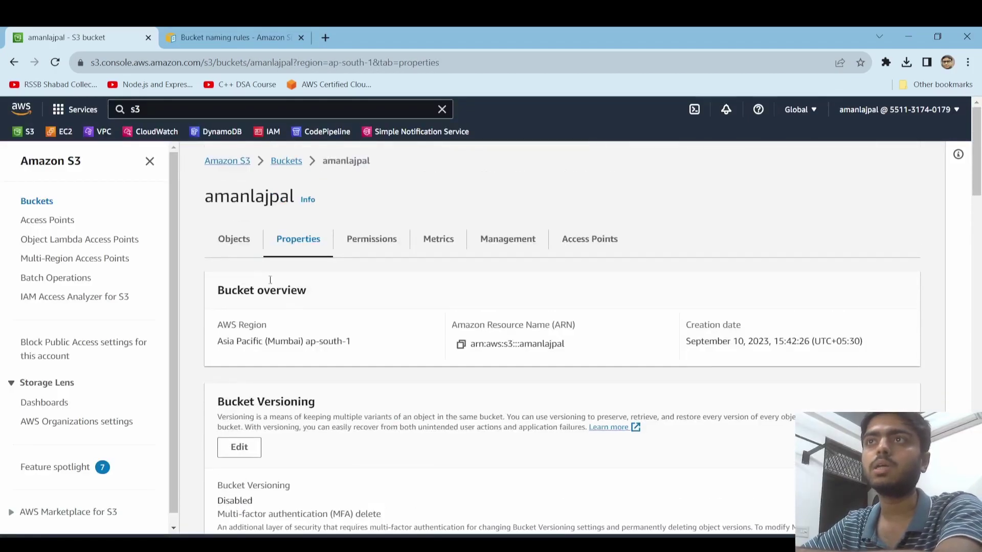
click(234, 251)
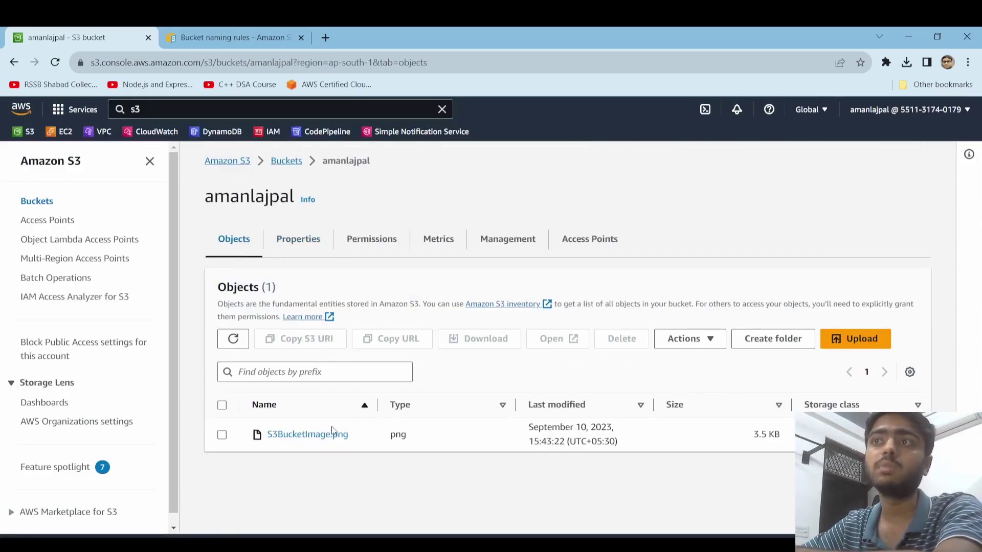
click(326, 442)
scroll(593, 370, down, 3)
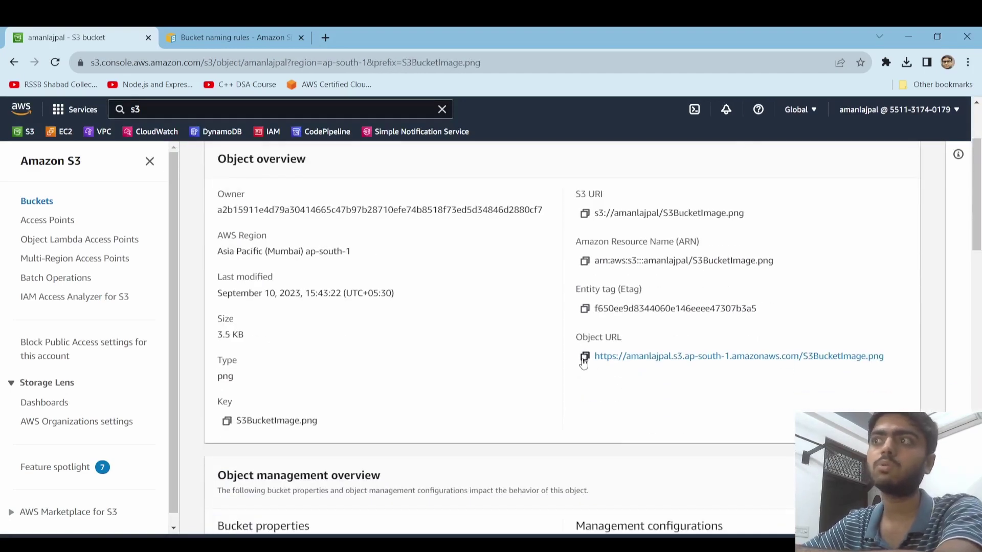
Copy the Object URL of S3BucketImage.png, load it in a new browser tab to test public access, and close that tab.
click(584, 356)
click(326, 37)
key(ctrl+v)
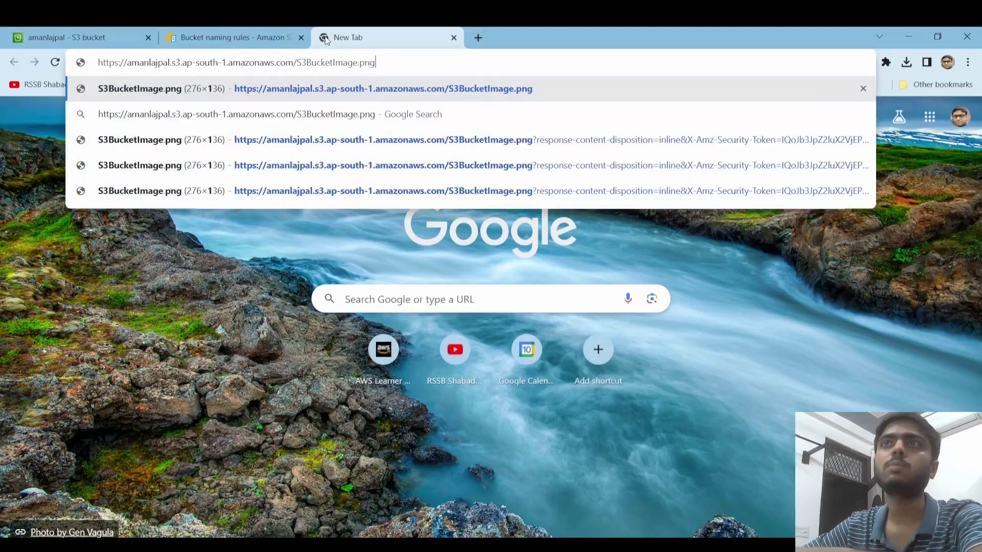
key(Return)
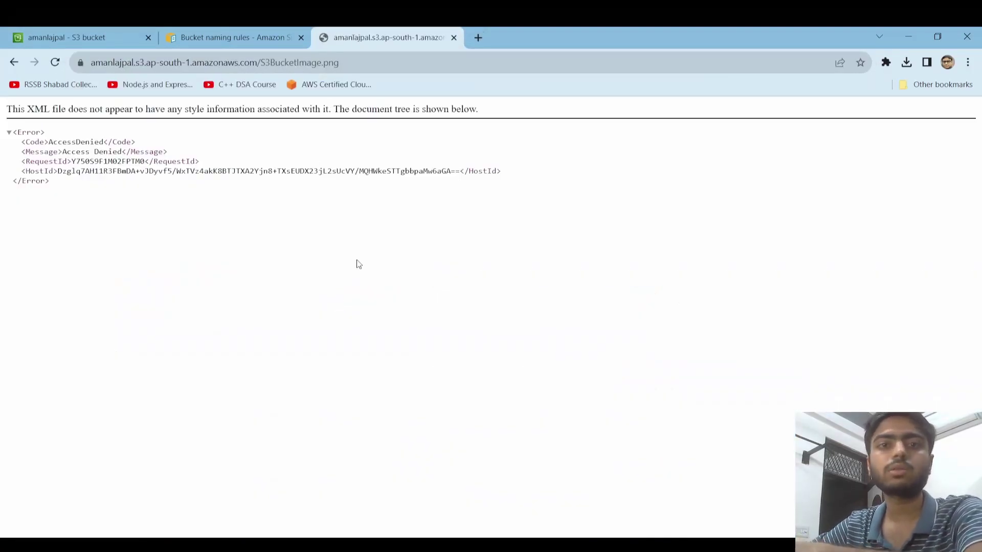
click(453, 37)
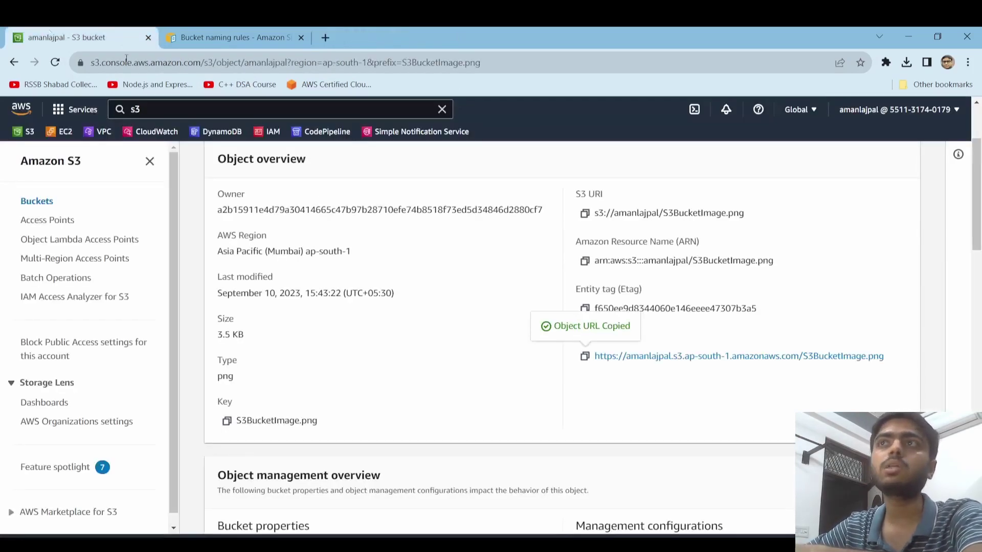
Go back from the object to the bucket and find the Bucket policy section in its permissions.
scroll(467, 295, up, 3)
click(352, 162)
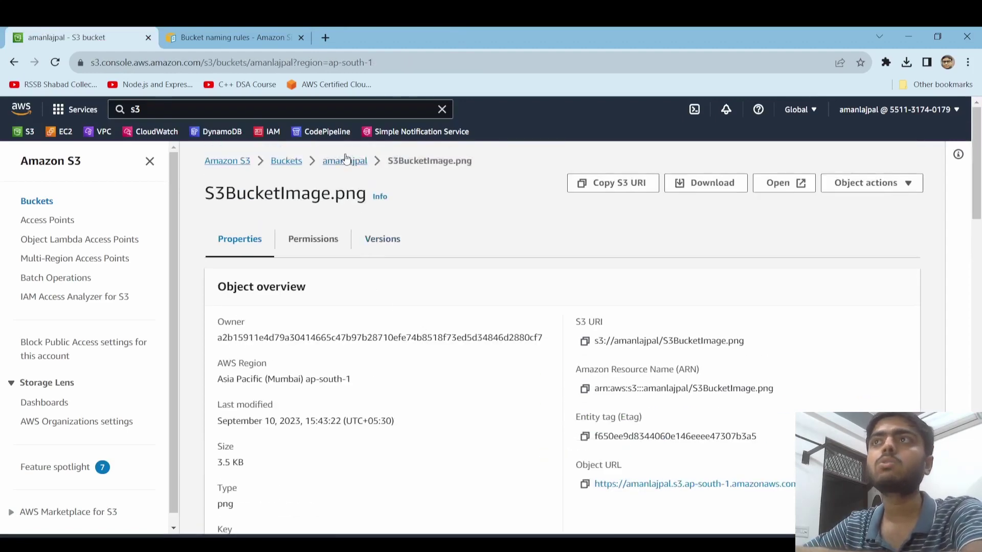
click(295, 239)
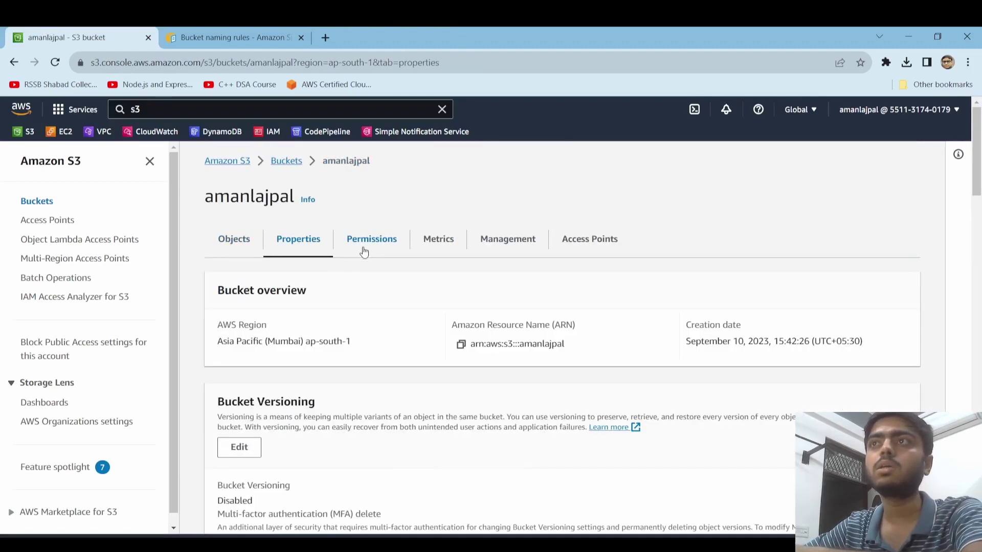
click(365, 241)
scroll(362, 353, down, 2)
scroll(361, 369, down, 8)
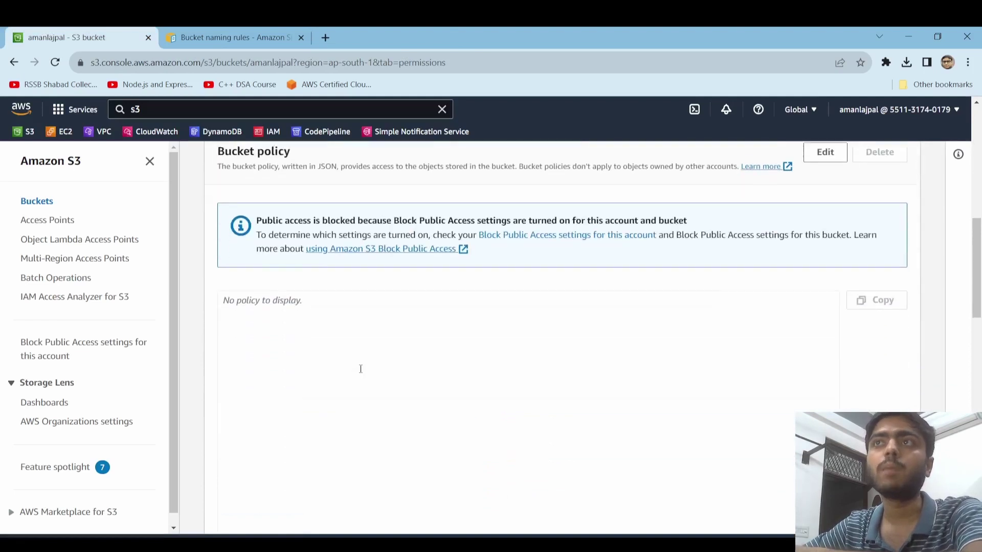
scroll(361, 369, up, 1)
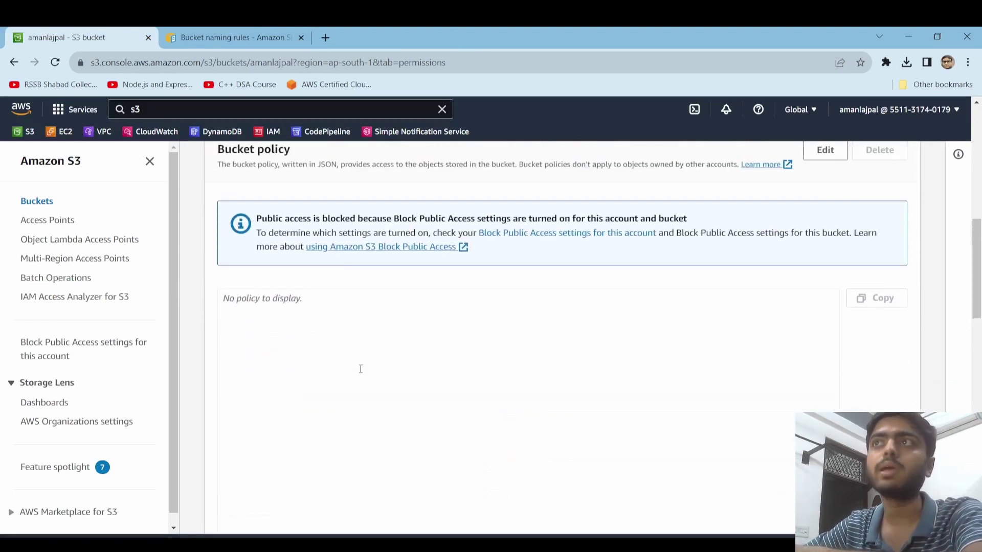
Examine the Bucket policy section together with the Block Public Access notices shown around it.
click(295, 301)
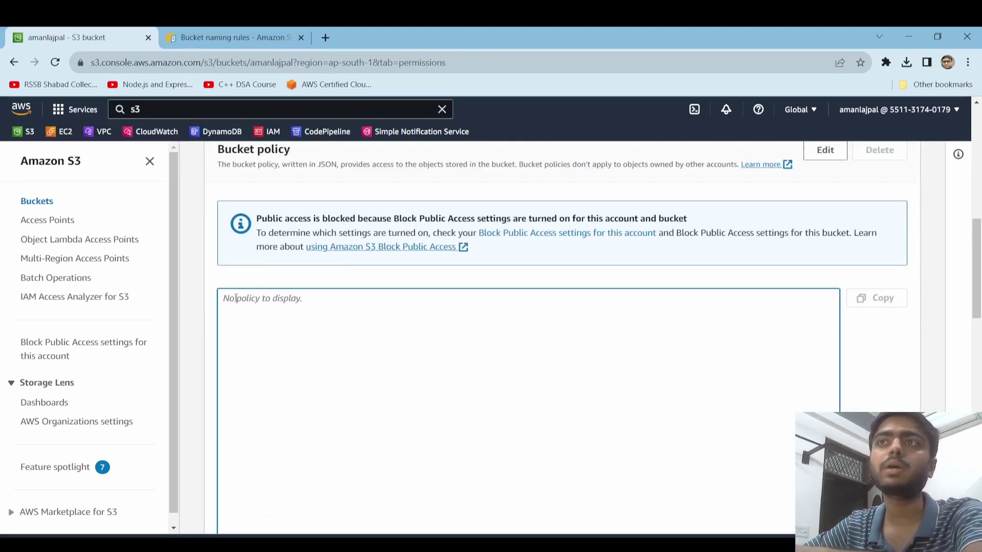
scroll(276, 323, up, 1)
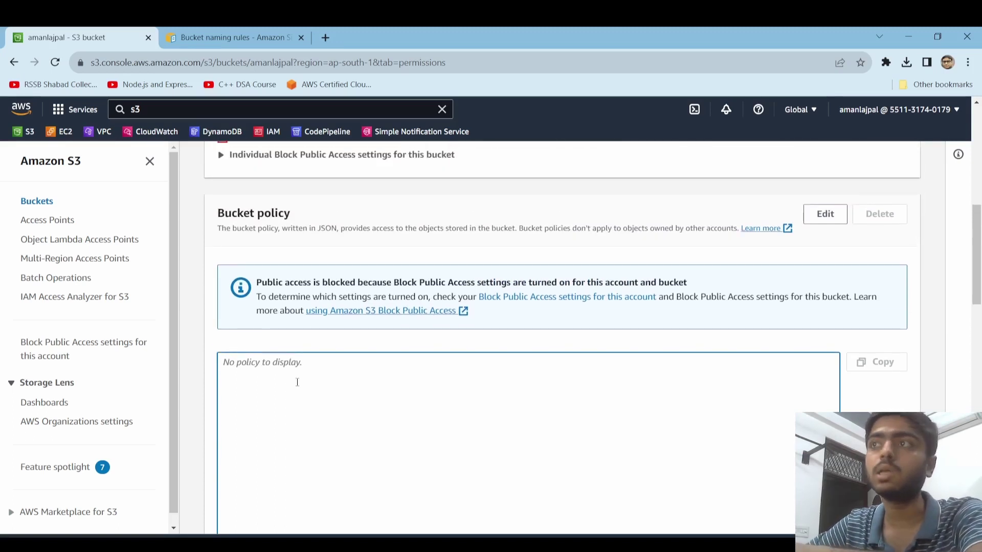
scroll(725, 328, up, 1)
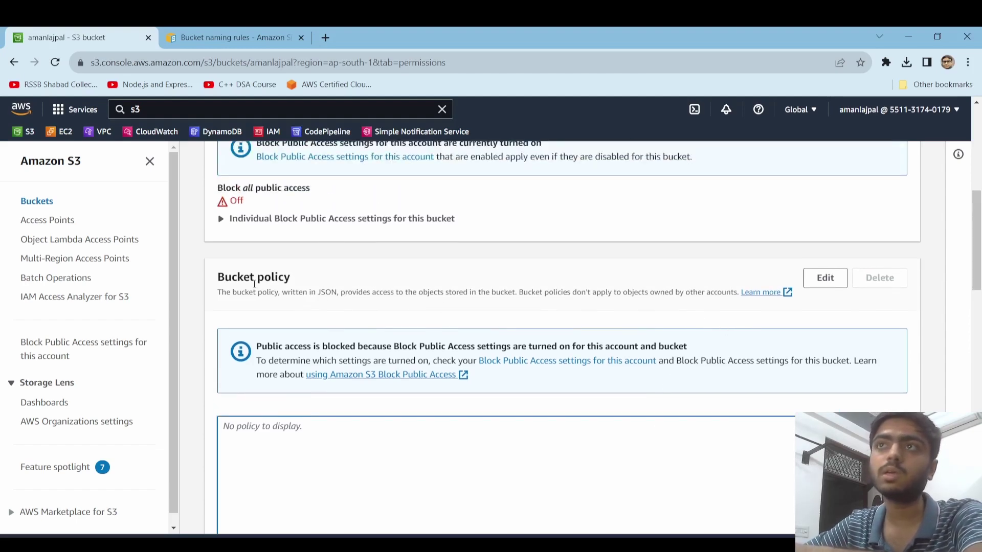
drag(196, 282, 342, 285)
click(433, 281)
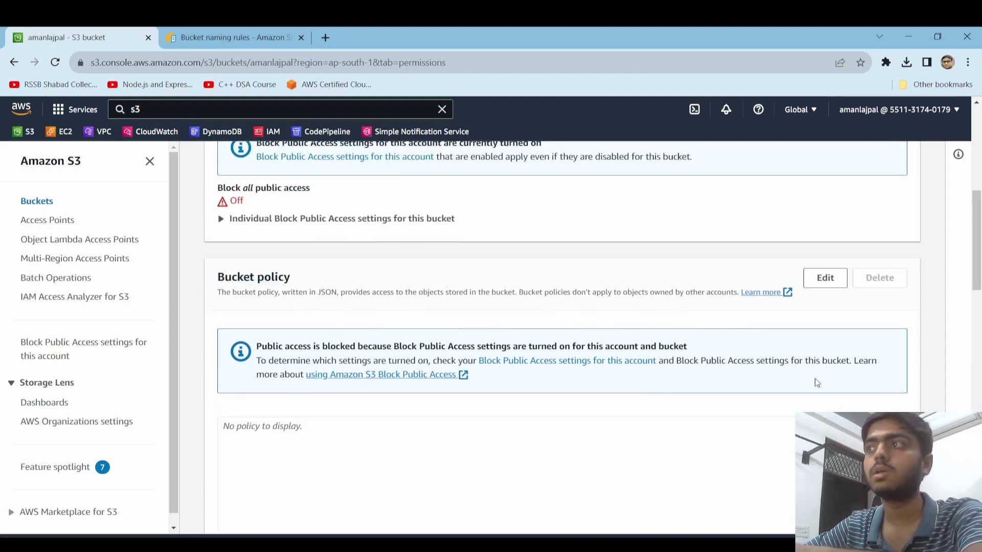
scroll(818, 381, down, 5)
scroll(833, 377, up, 7)
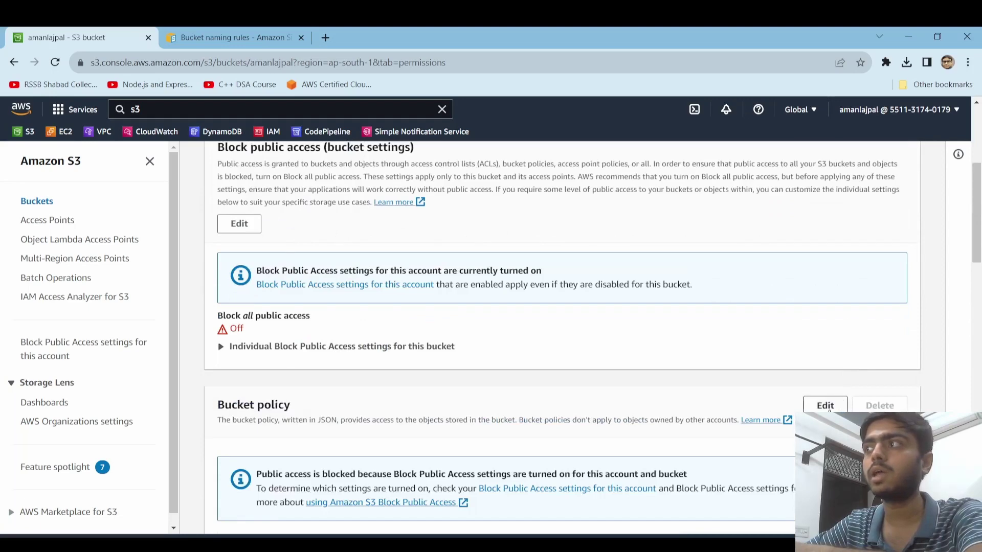
Edit the bucket policy and add a new statement to the empty policy.
click(826, 405)
scroll(573, 385, down, 5)
scroll(573, 385, up, 4)
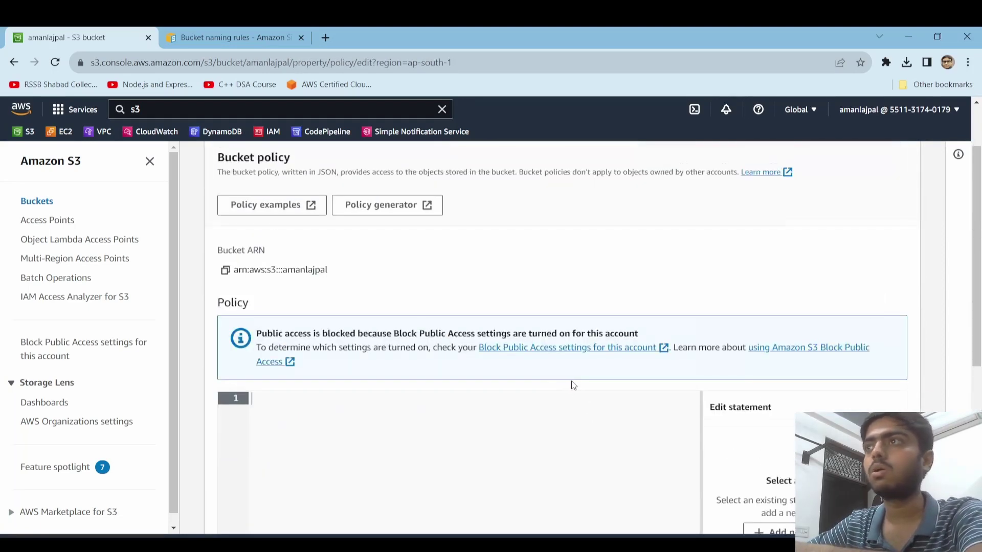
scroll(573, 385, up, 2)
scroll(716, 399, down, 4)
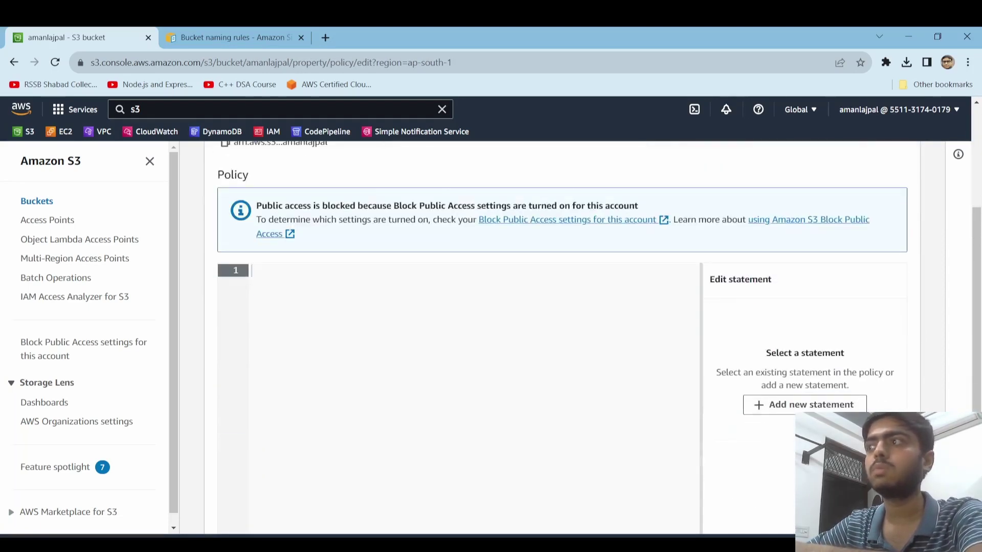
click(795, 406)
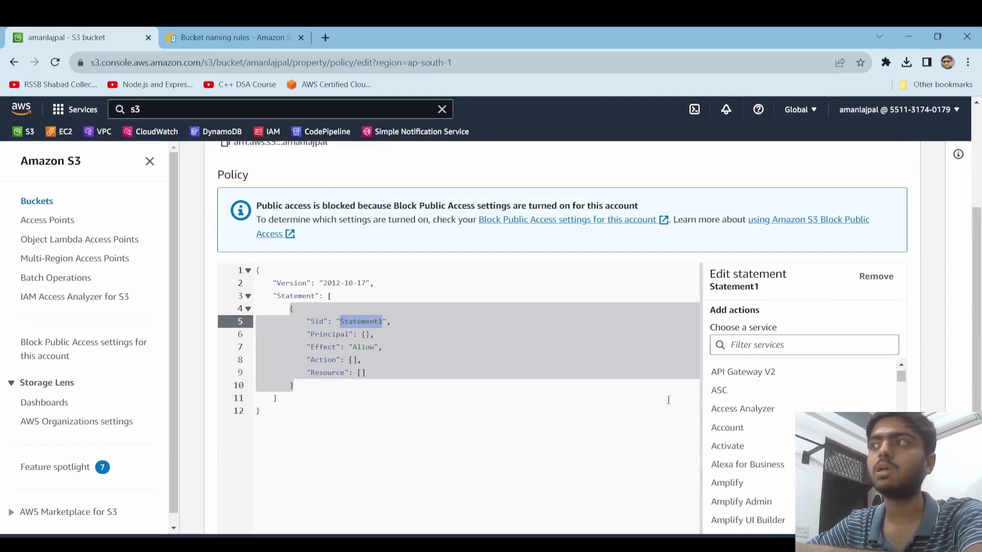
Search the services for s3 and choose S3 as the service for Statement1's actions.
scroll(665, 388, up, 4)
scroll(638, 363, down, 5)
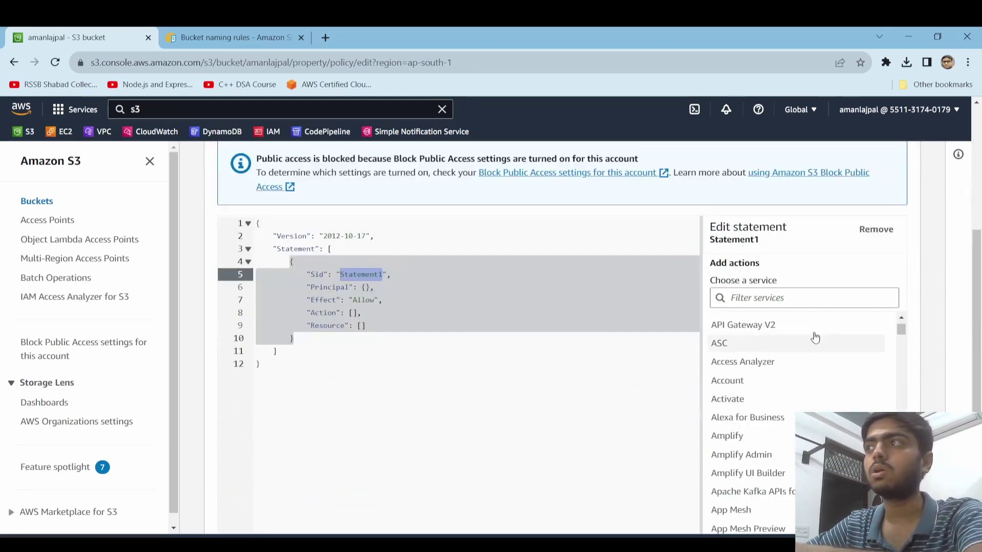
click(798, 299)
text(s3)
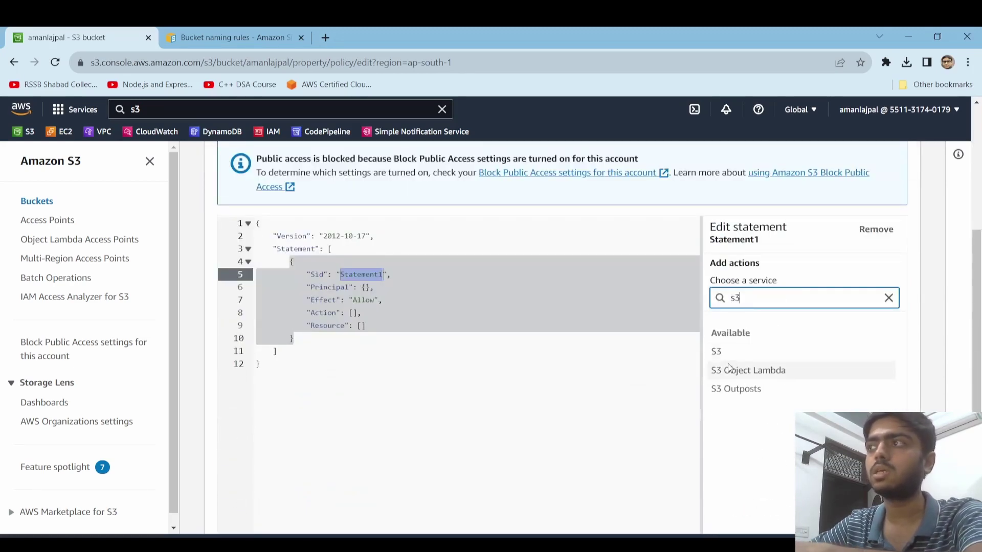
click(726, 352)
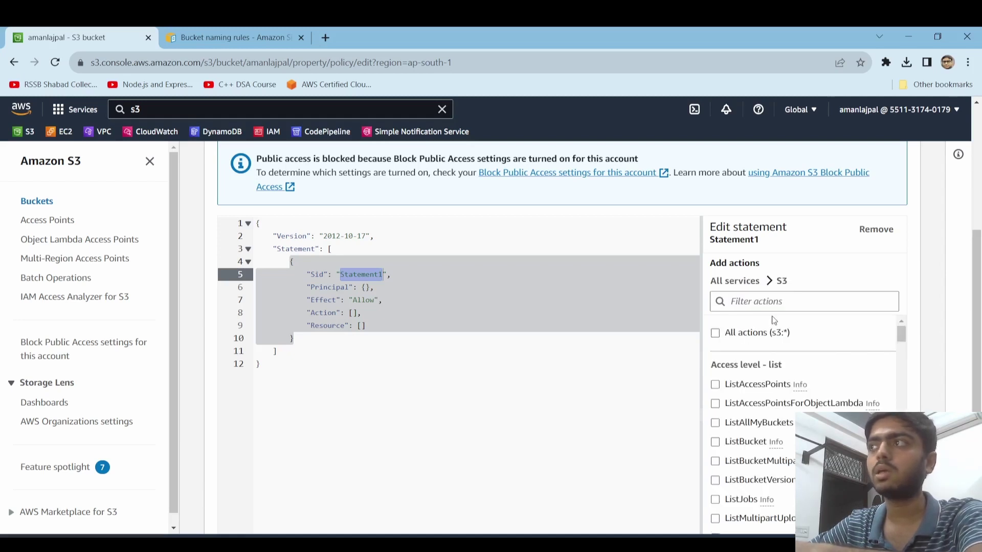
Filter the S3 actions for GetObject and add the GetObject read action to Statement1.
scroll(774, 321, down, 5)
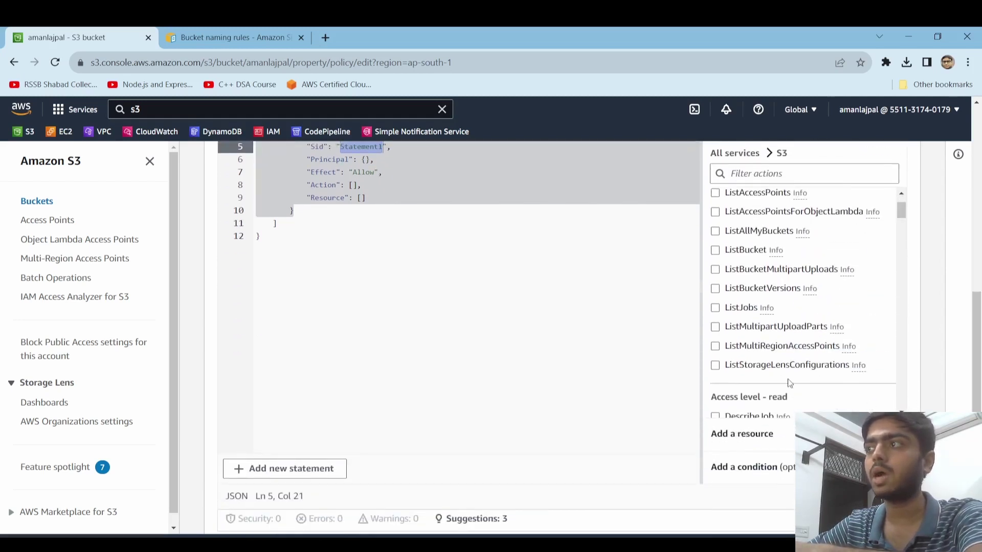
scroll(789, 383, up, 5)
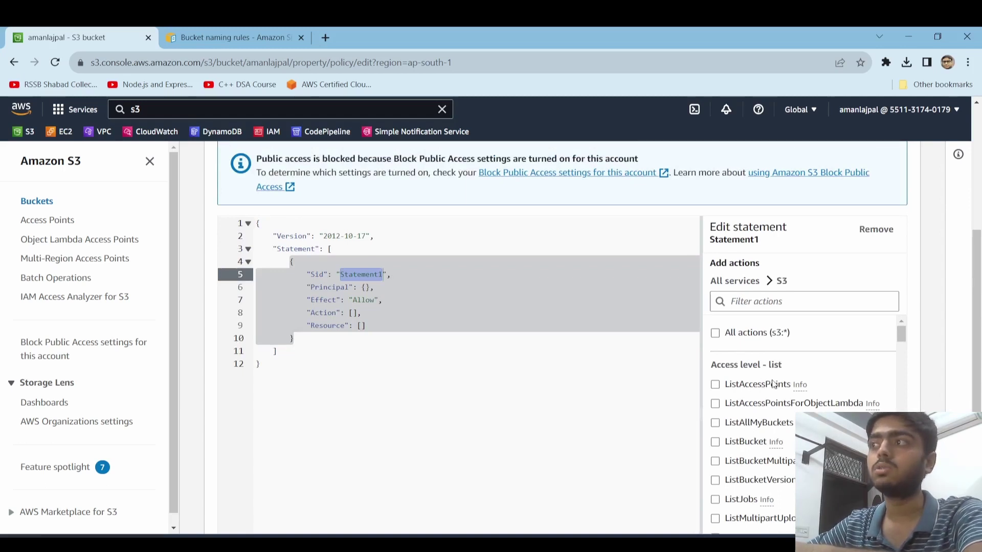
scroll(762, 391, down, 2)
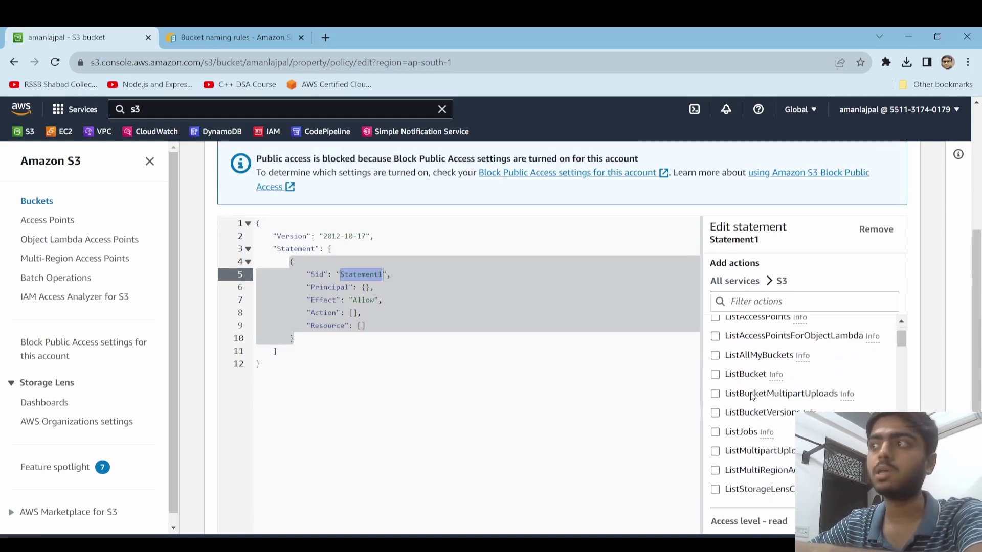
scroll(752, 397, down, 2)
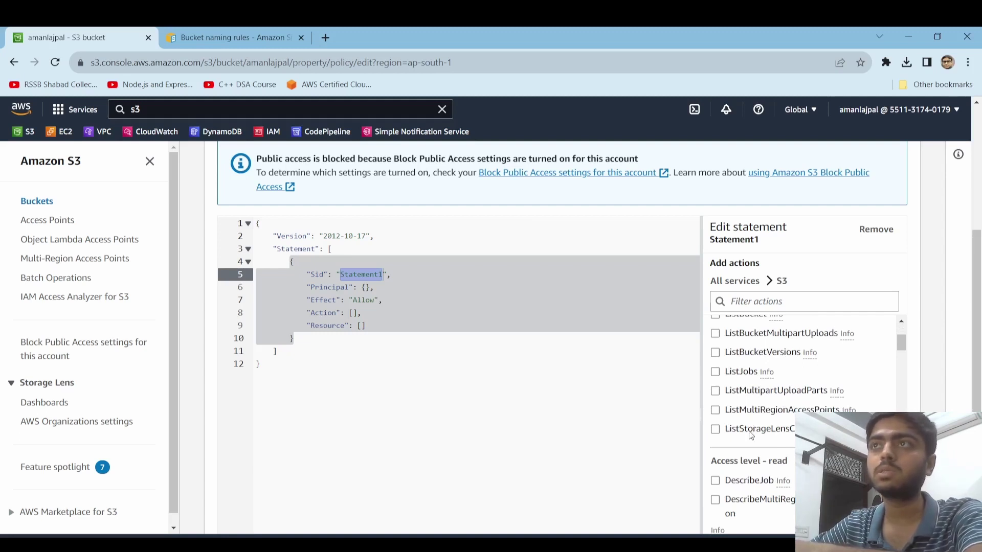
scroll(747, 438, up, 1)
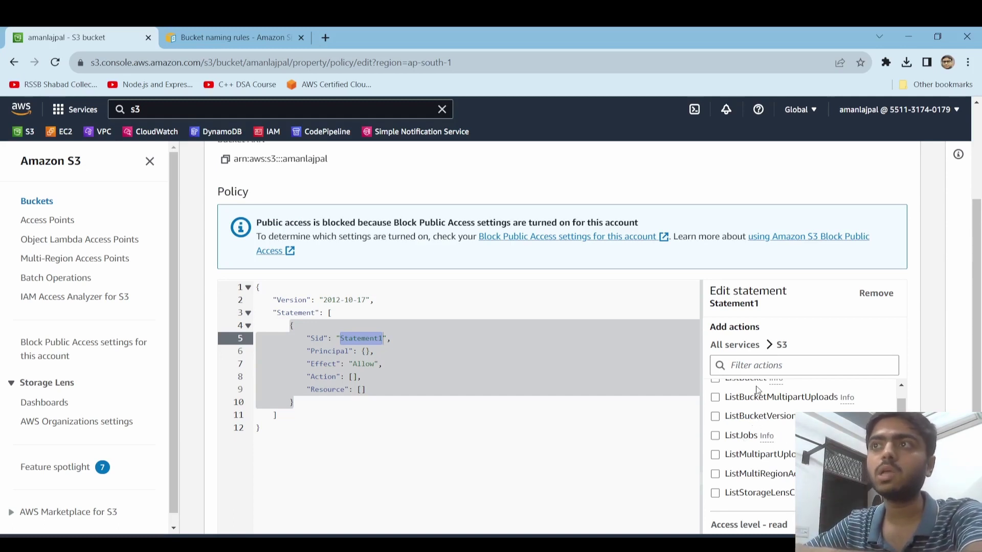
scroll(758, 389, up, 3)
click(774, 373)
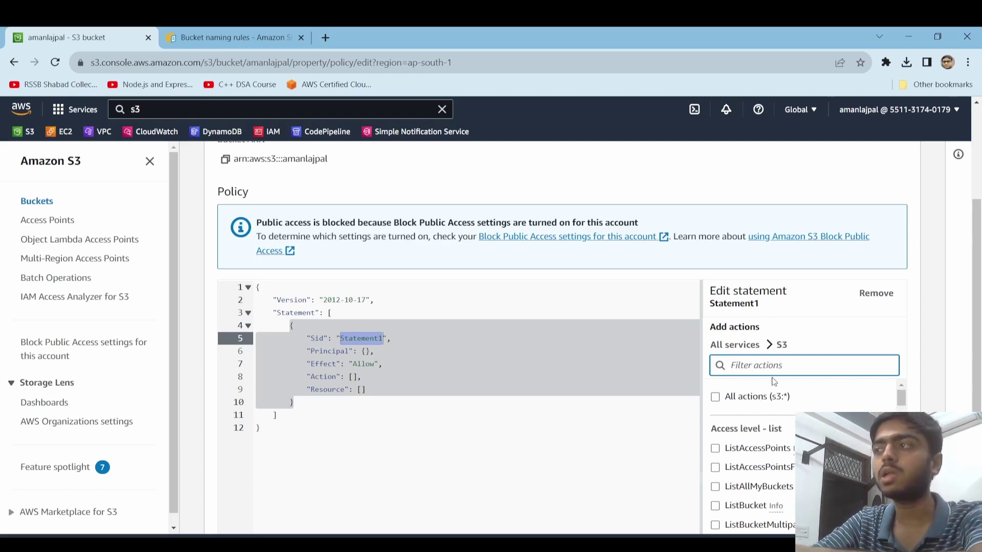
text(Get)
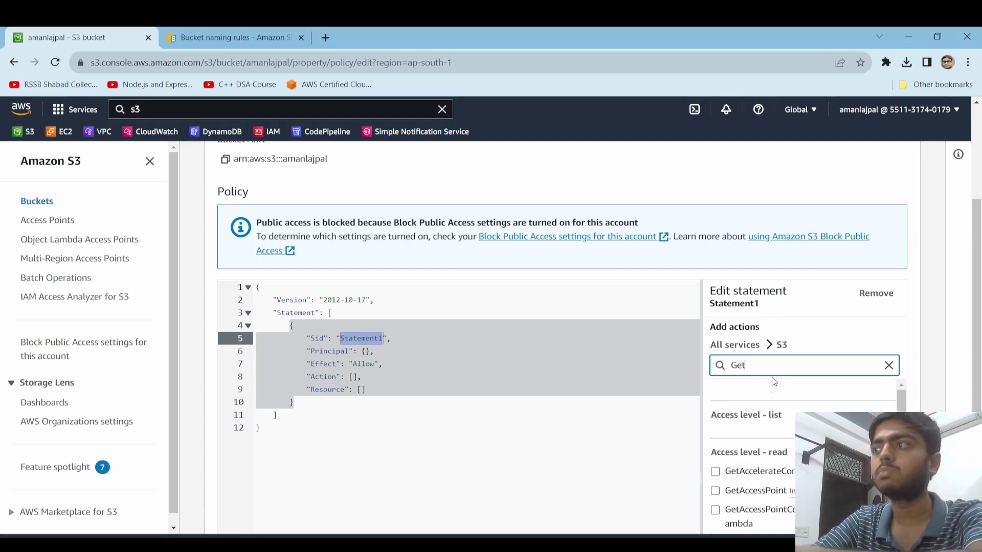
text(Object)
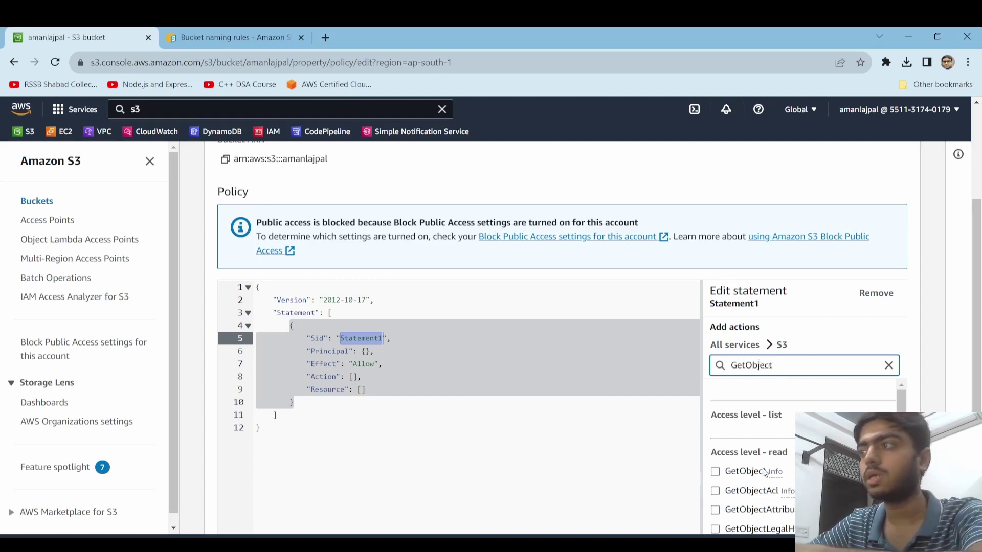
click(715, 472)
scroll(853, 410, down, 1)
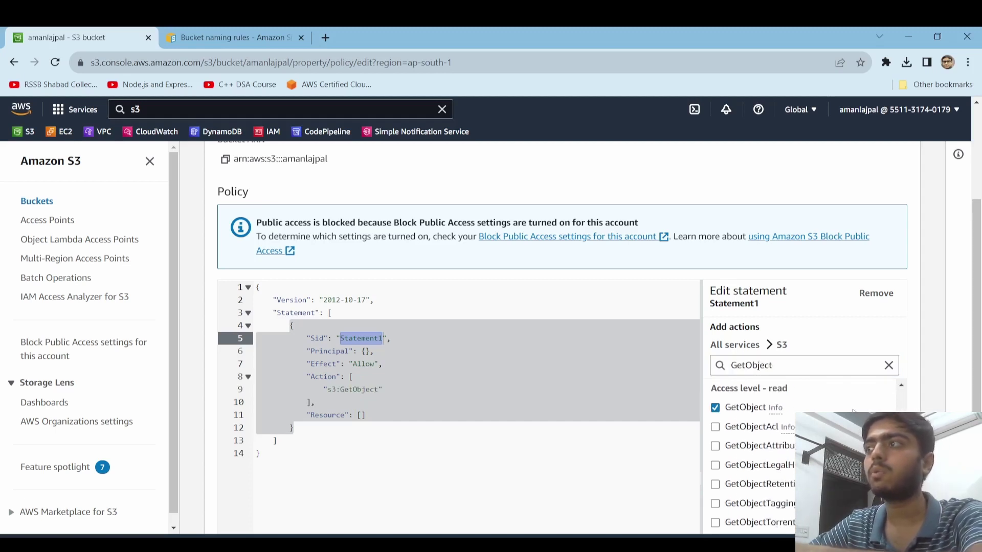
scroll(778, 445, up, 1)
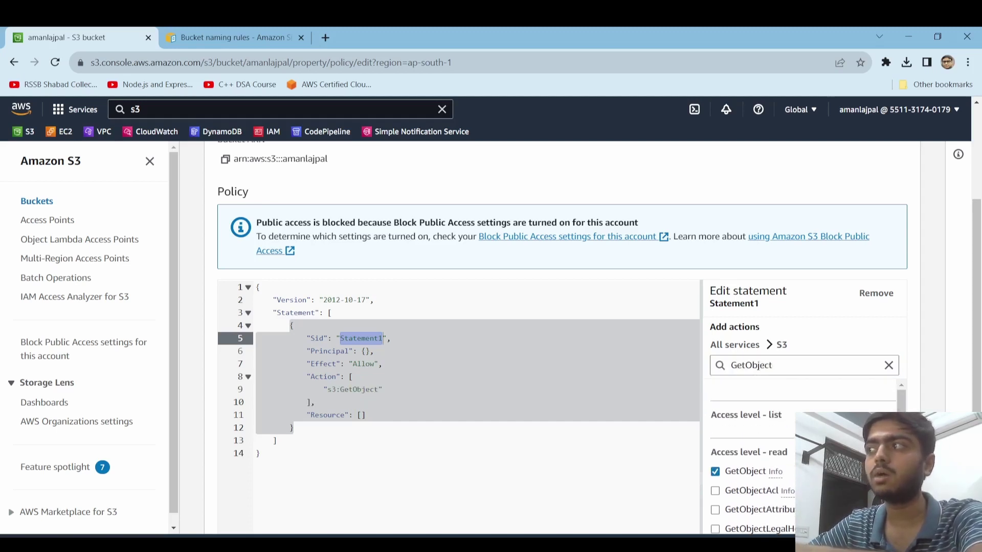
scroll(362, 217, down, 1)
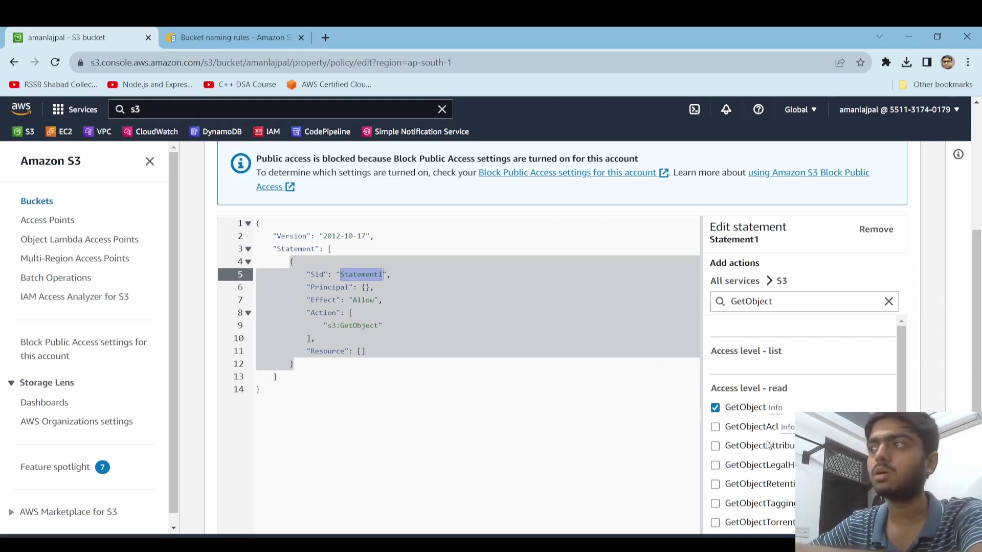
scroll(769, 443, down, 3)
scroll(757, 389, up, 1)
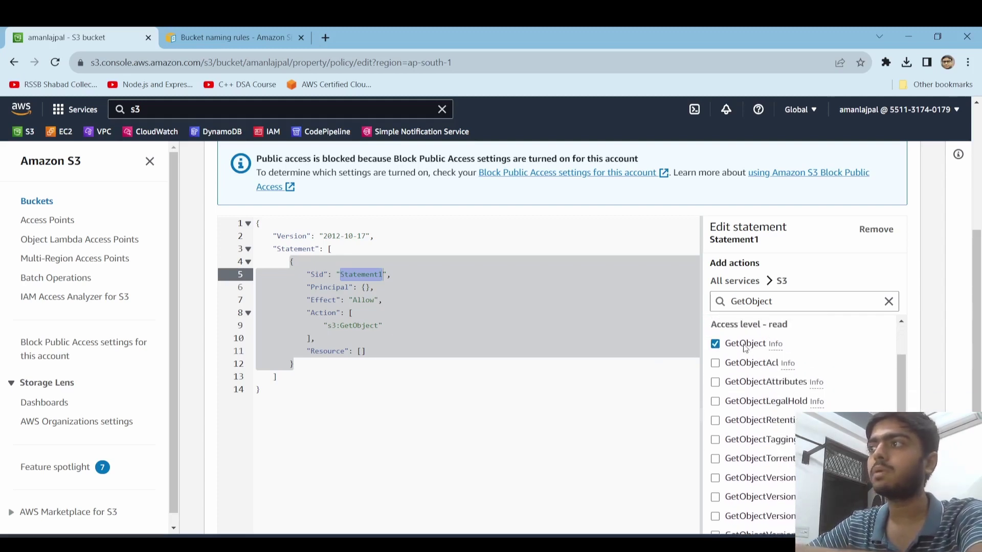
Replace the empty braces of Statement1's Principal with "*" in the policy JSON.
click(365, 287)
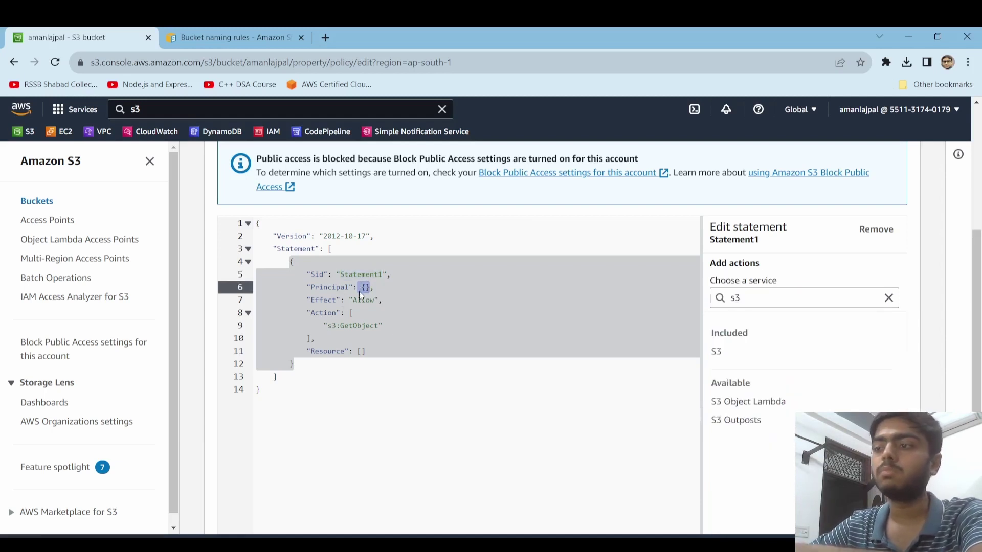
key(BackSpace)
text(")
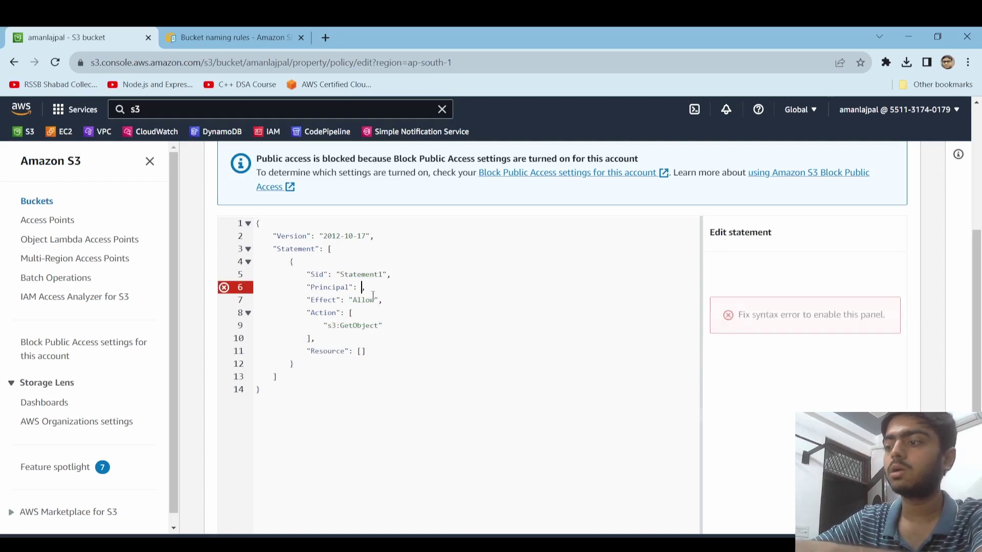
text(*)
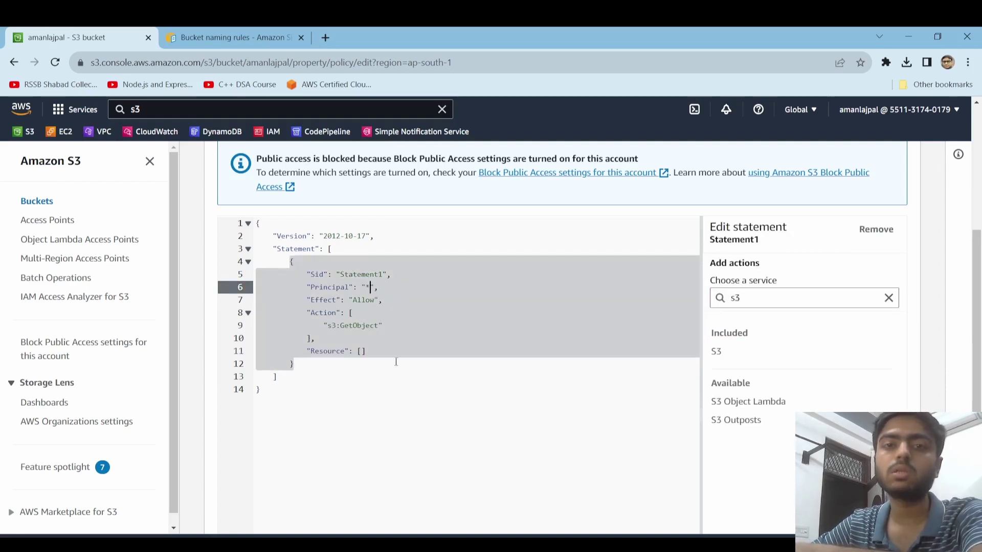
Start adding a resource to Statement1, keeping S3 as the service and choosing object as the resource type.
drag(367, 351, 358, 351)
scroll(812, 377, down, 2)
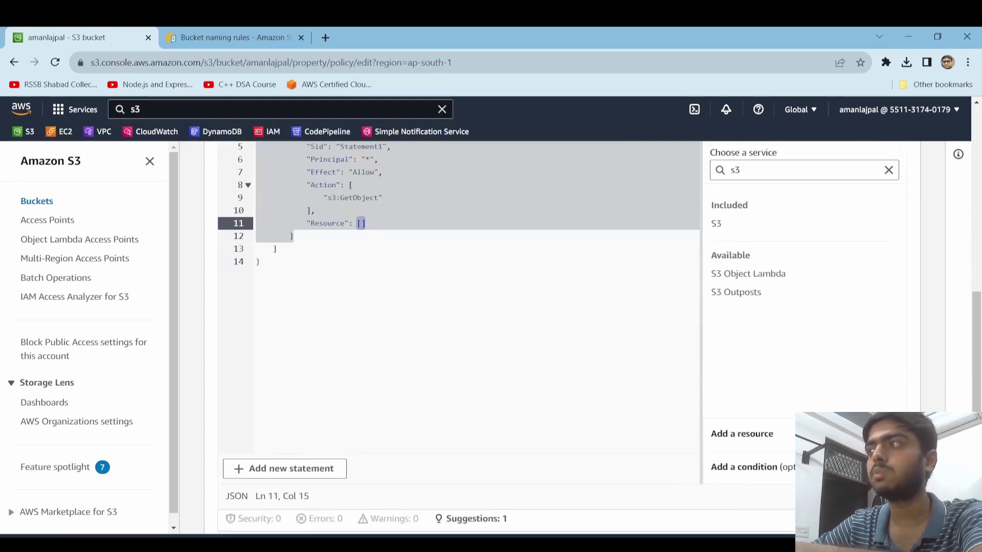
click(744, 432)
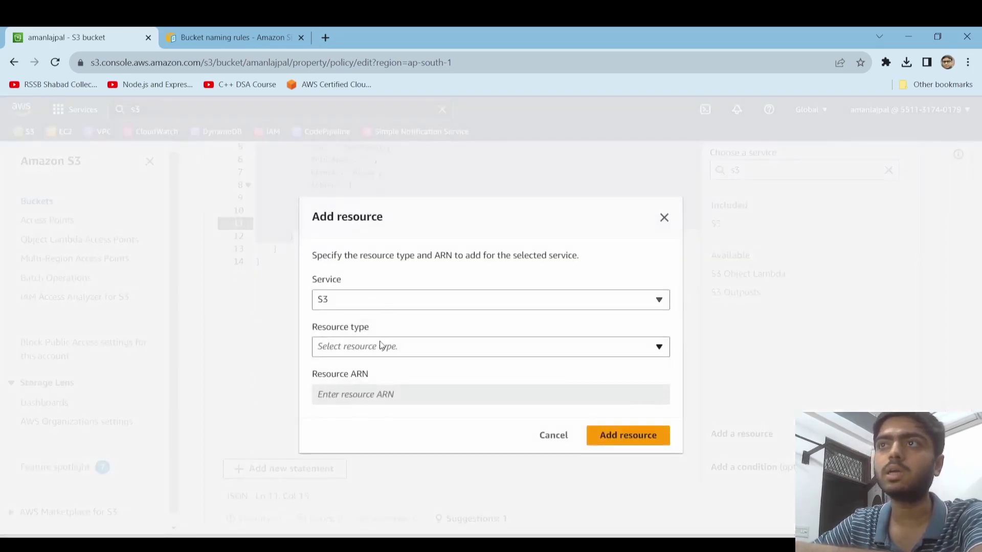
click(360, 345)
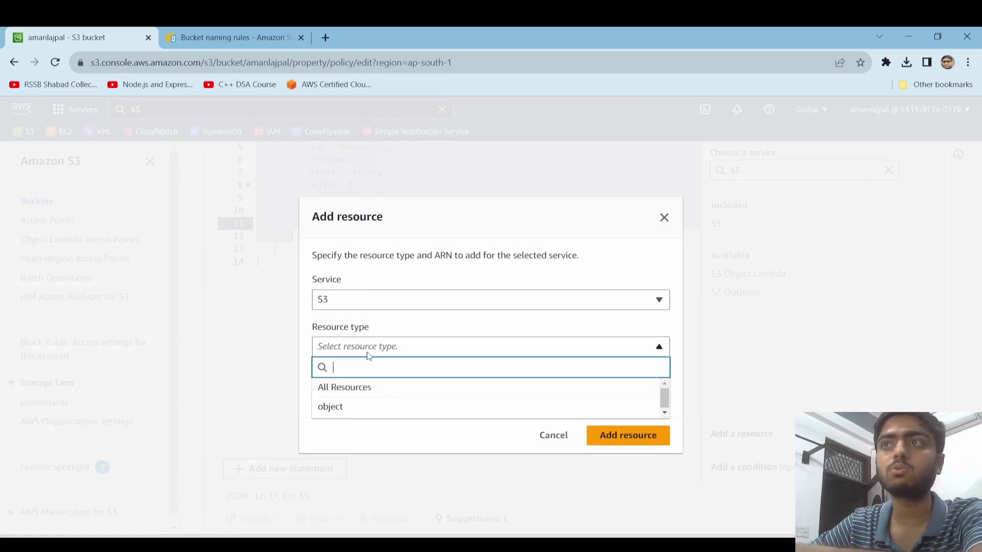
click(377, 411)
Replace the resource ARN's bucket placeholder with this bucket's name and the object placeholder with *, and add the resource to the statement.
click(462, 403)
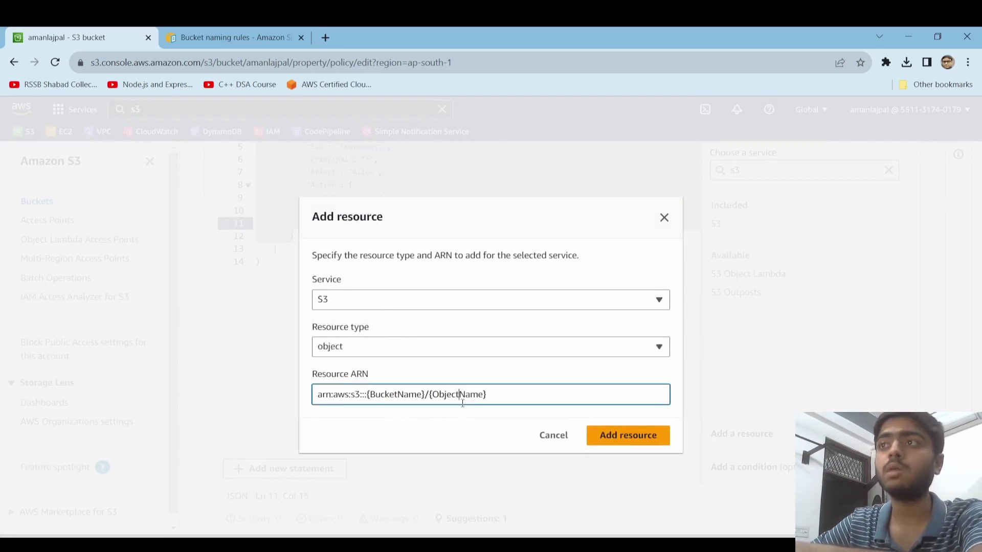
drag(429, 394, 603, 384)
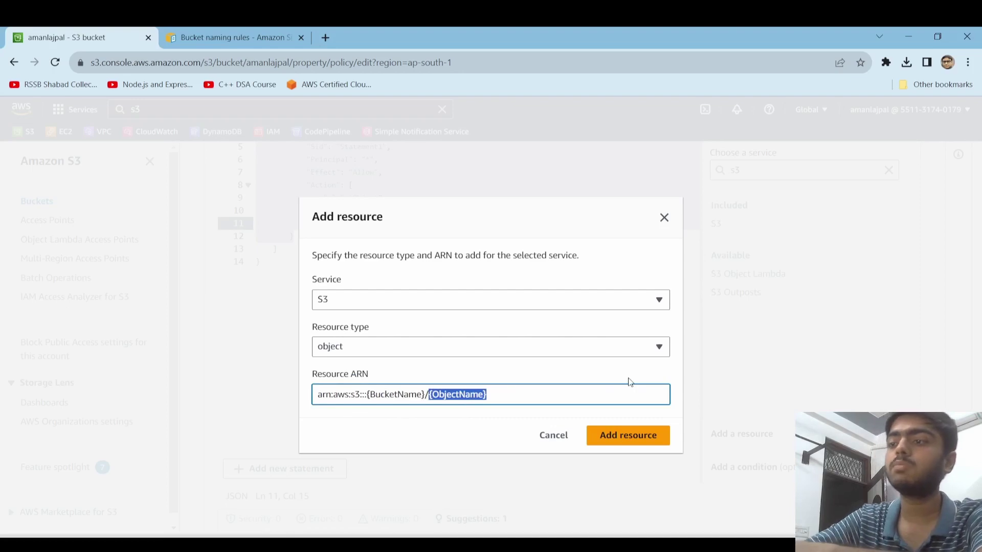
text(*)
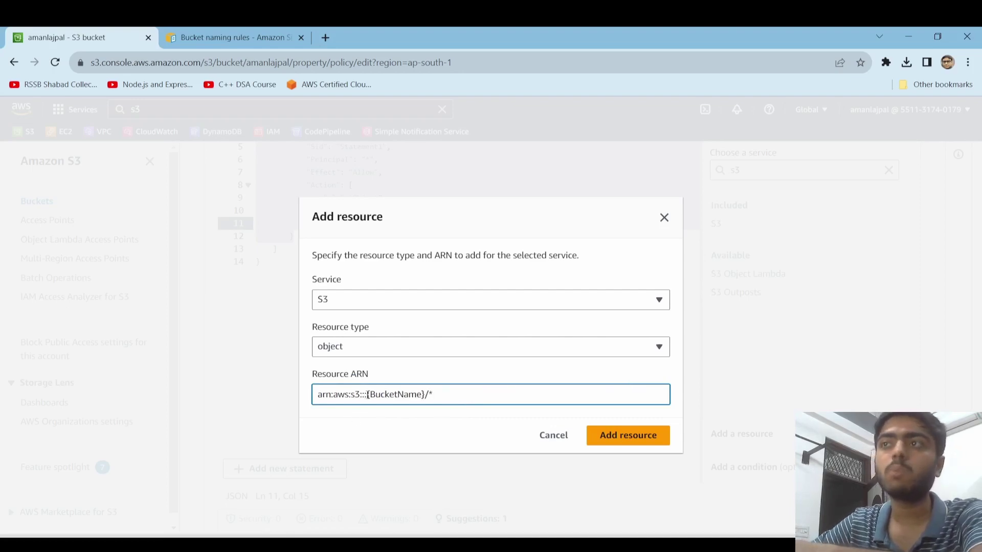
drag(367, 394, 425, 398)
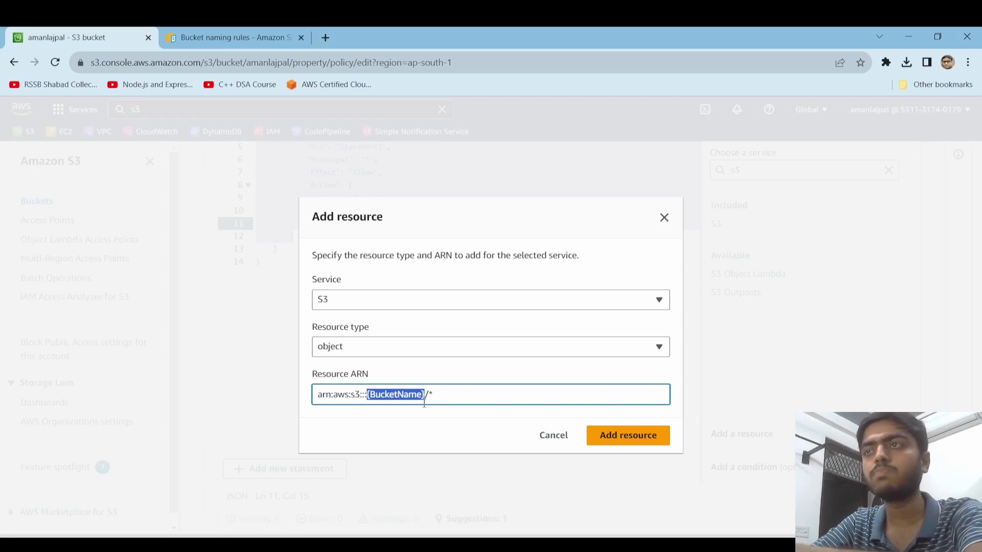
text(amanlajpal)
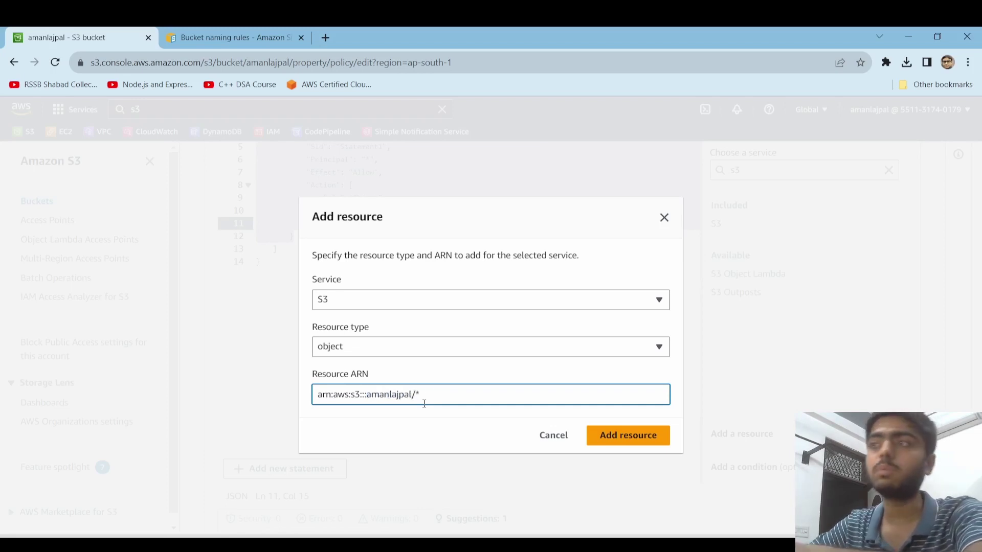
click(625, 443)
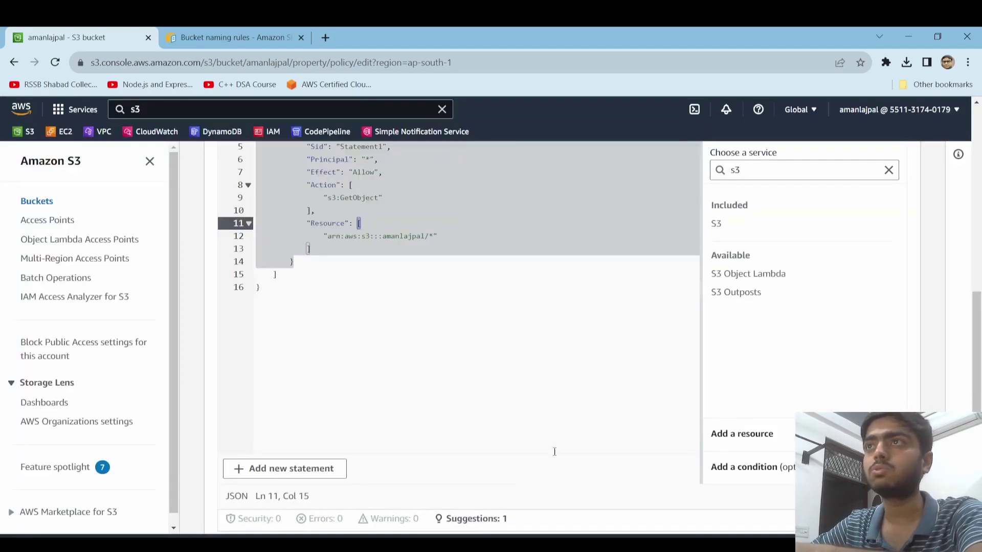
Review the complete policy JSON and save the changes to the bucket policy.
scroll(554, 452, up, 4)
drag(279, 466, 240, 287)
scroll(524, 381, down, 5)
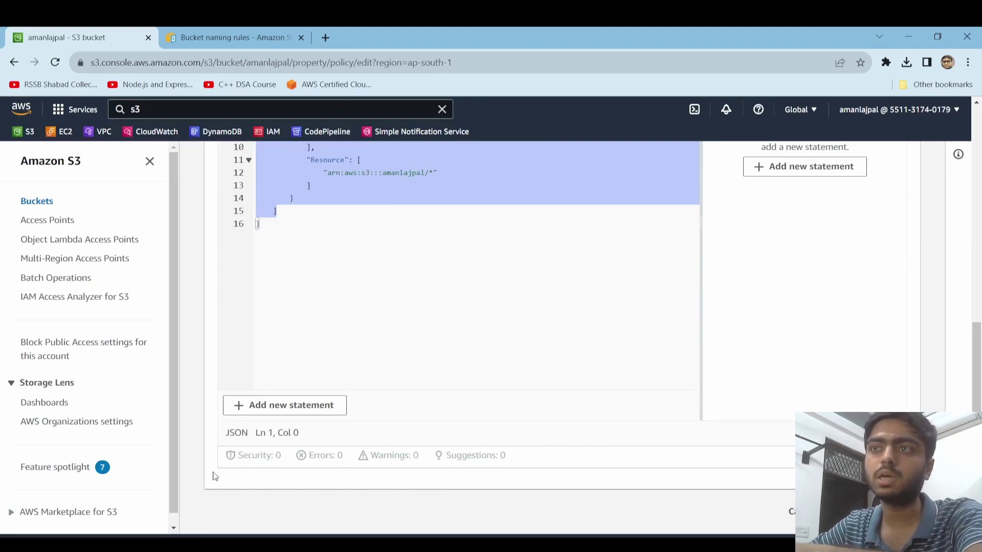
click(869, 511)
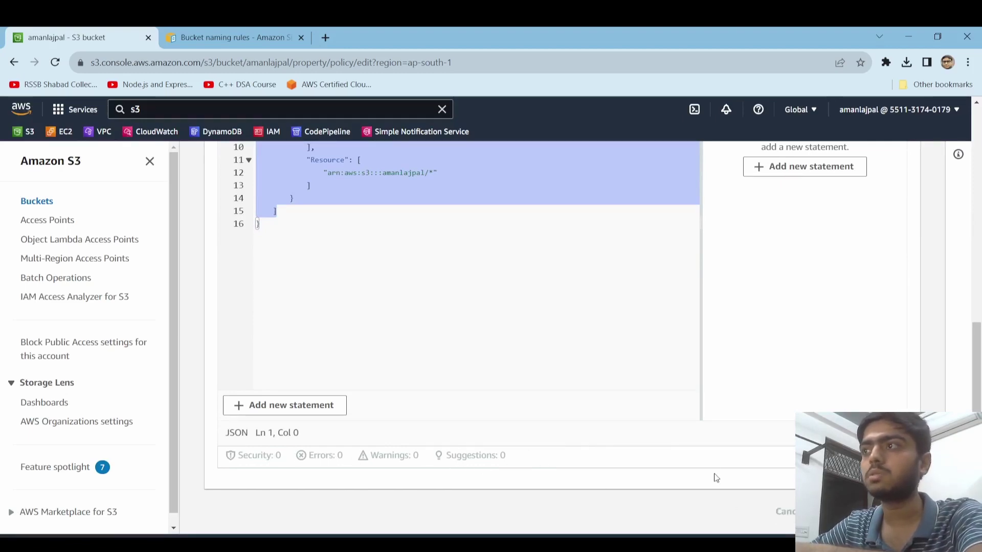
Dismiss the success notice and examine the Object Ownership, Access control list and Cross-origin resource sharing sections of the bucket's permissions.
scroll(575, 439, down, 6)
scroll(577, 438, down, 15)
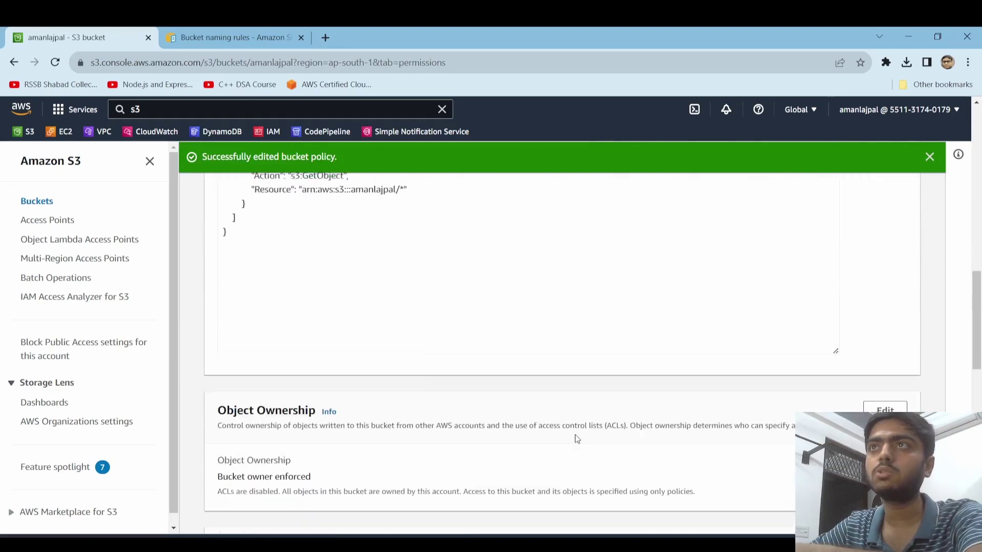
scroll(591, 459, down, 1)
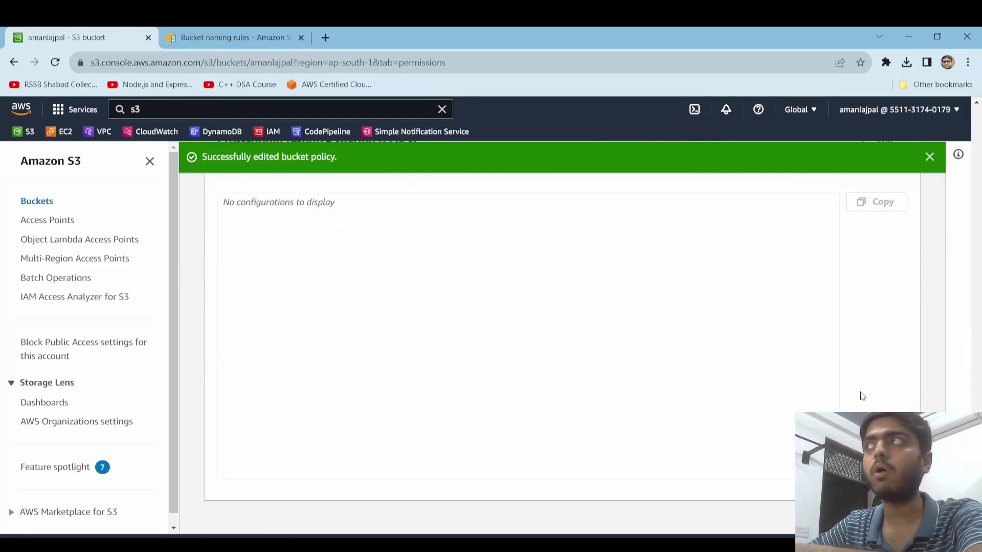
scroll(861, 397, up, 8)
click(929, 157)
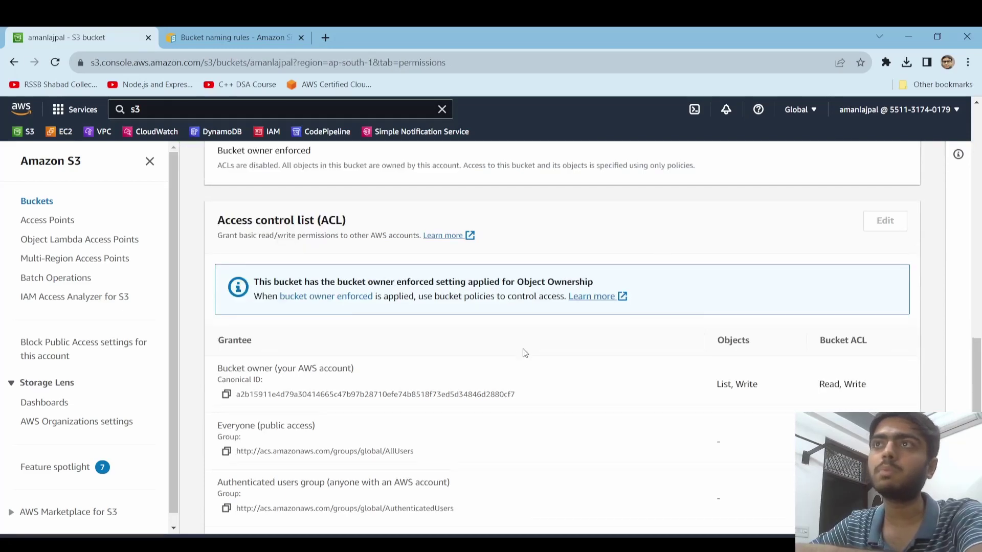
scroll(522, 376, down, 10)
scroll(544, 453, up, 5)
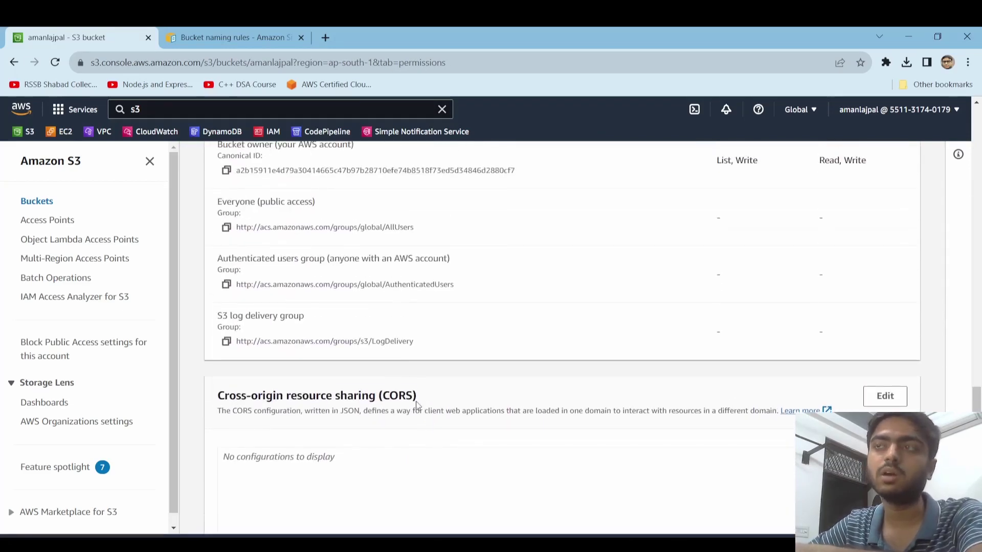
drag(417, 405, 326, 397)
scroll(313, 394, up, 4)
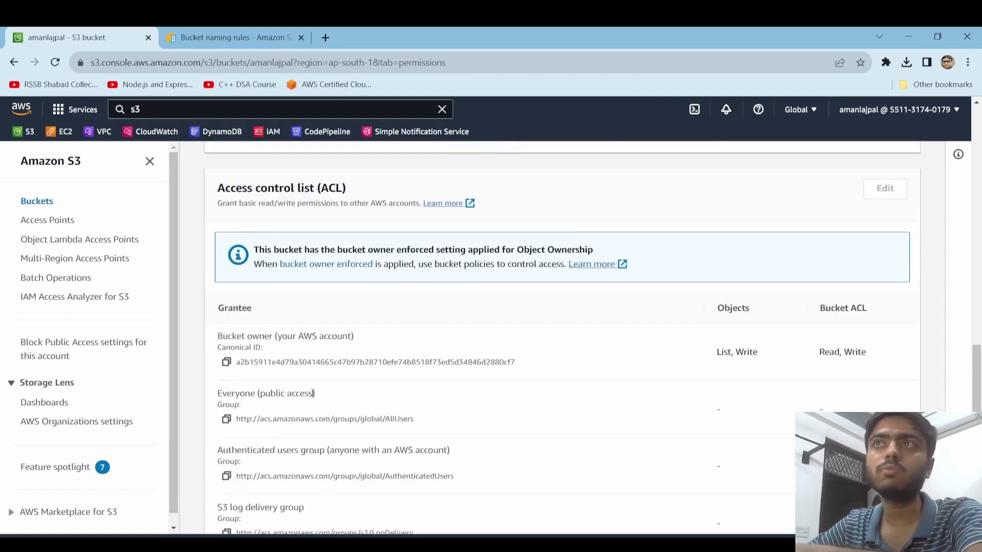
scroll(313, 393, up, 3)
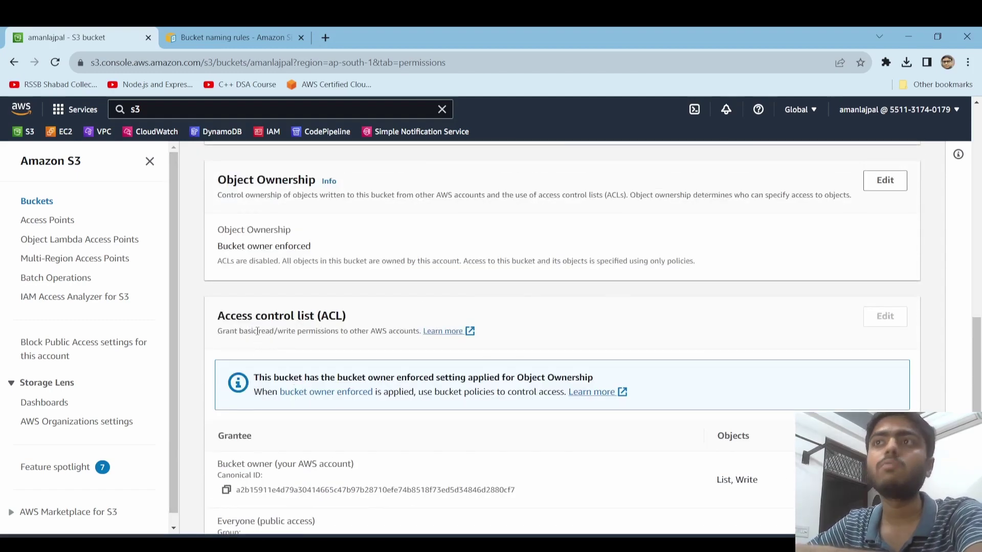
Review the bucket's access control list grantees, CORS section, permissions overview, Block public access settings and bucket policy.
drag(255, 318, 302, 318)
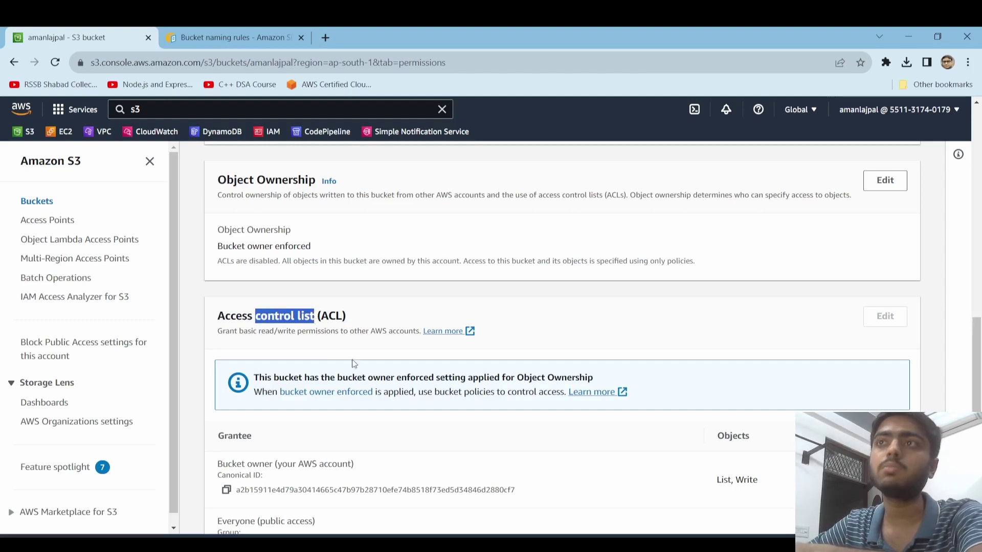
scroll(397, 406, down, 10)
scroll(395, 418, up, 5)
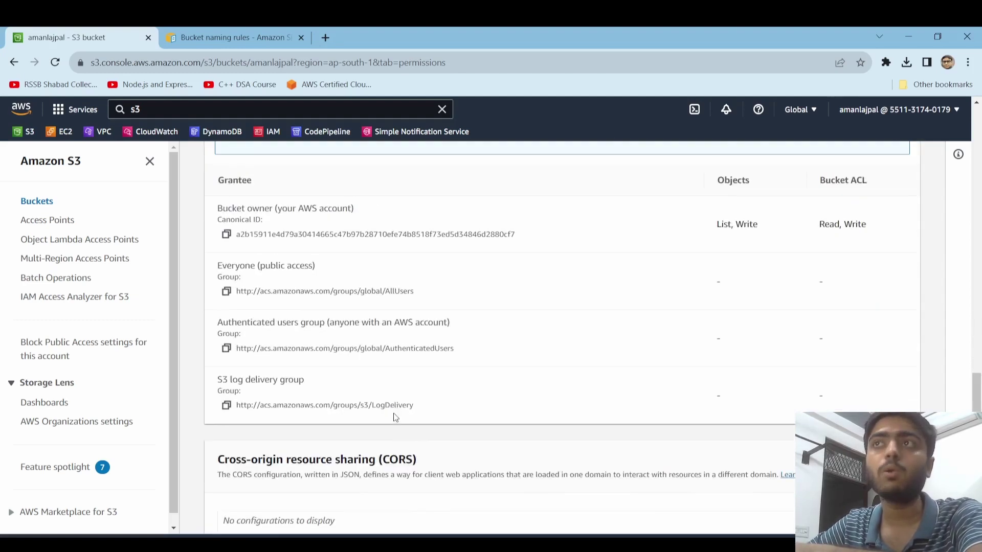
drag(420, 463, 381, 460)
scroll(437, 458, up, 5)
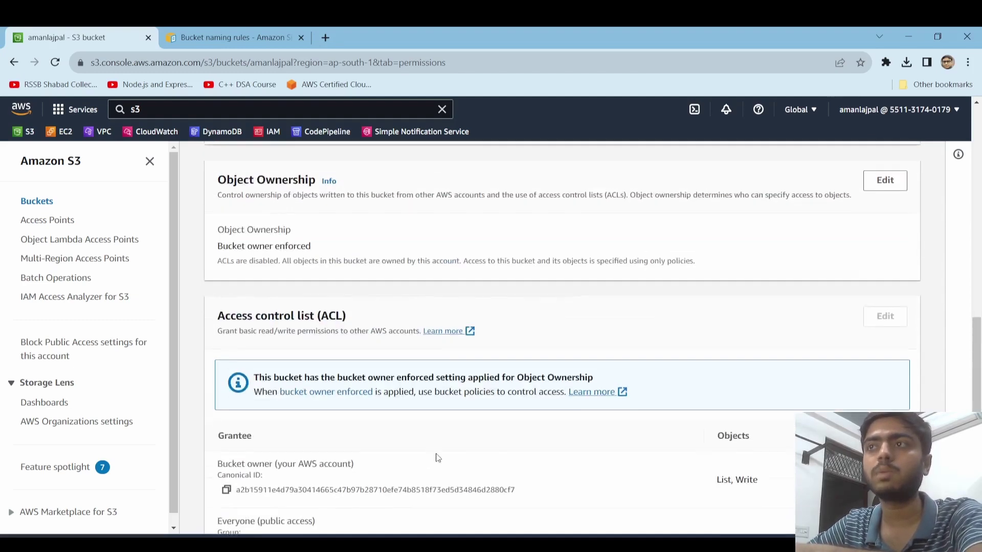
scroll(384, 435, up, 15)
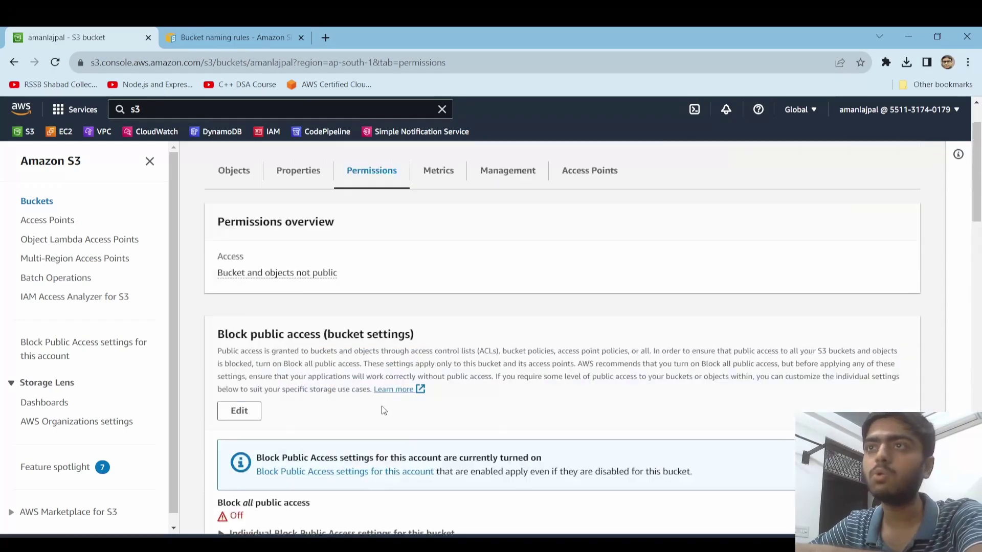
scroll(384, 410, down, 15)
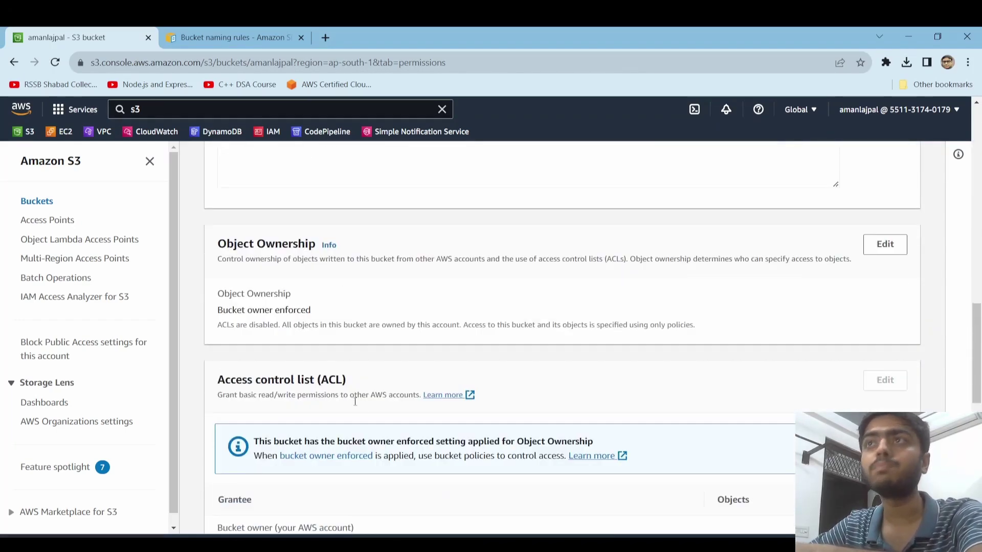
scroll(355, 402, up, 1)
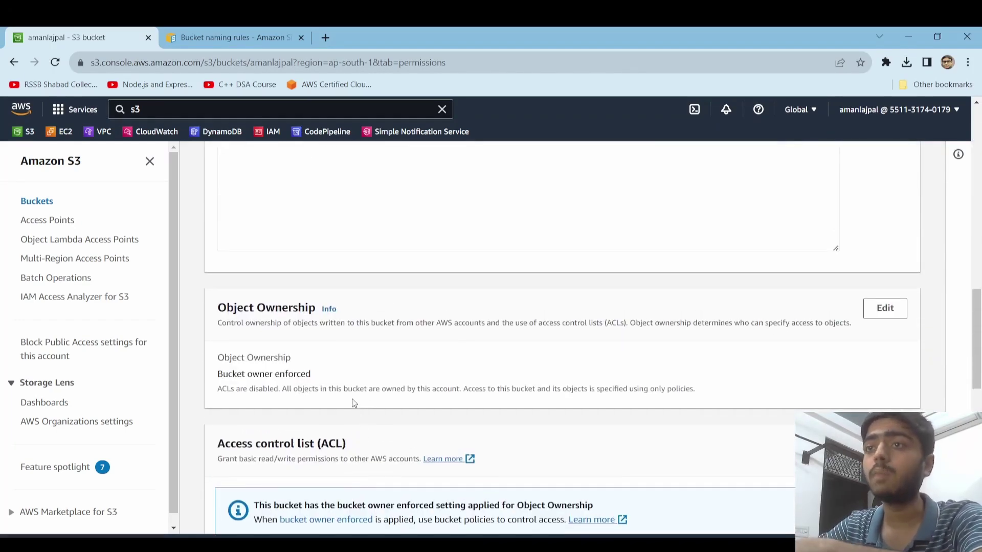
scroll(358, 409, up, 10)
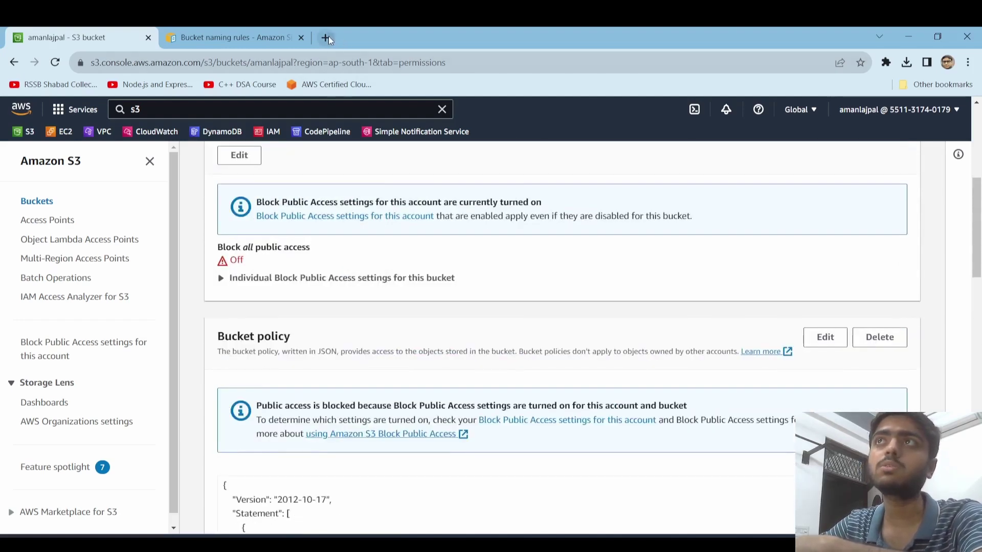
Open the Object URL of S3BucketImage.png in a new browser tab and reload it to check public access.
click(326, 38)
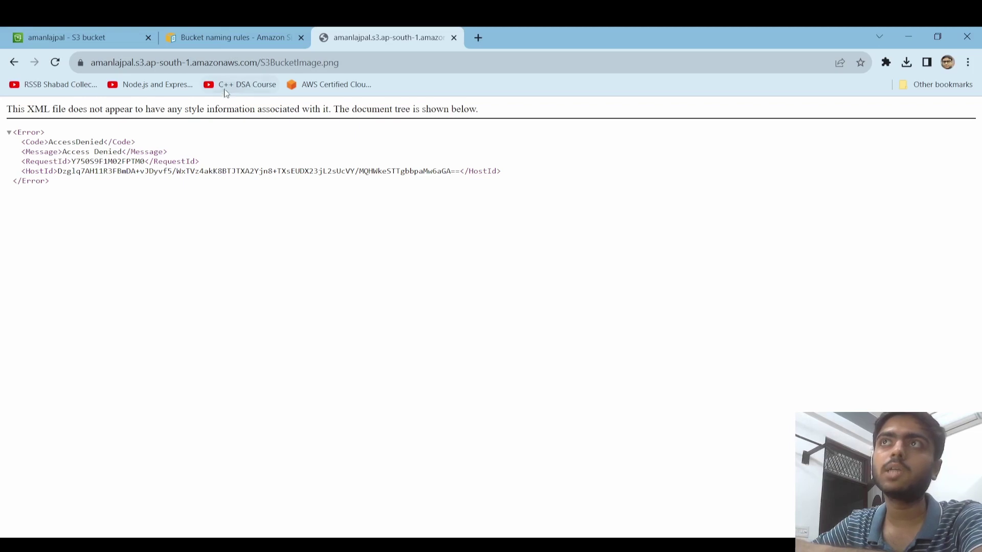
drag(32, 132, 348, 183)
key(F5)
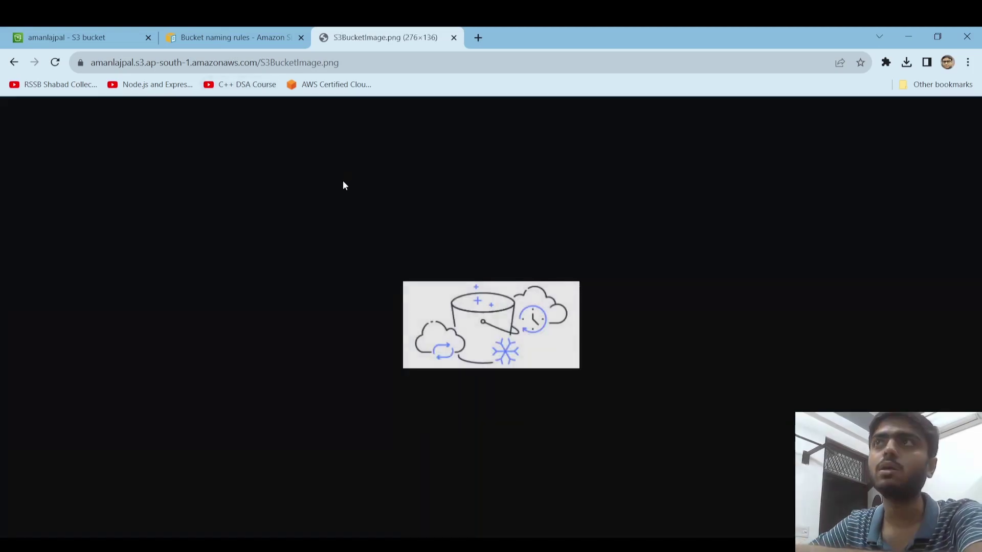